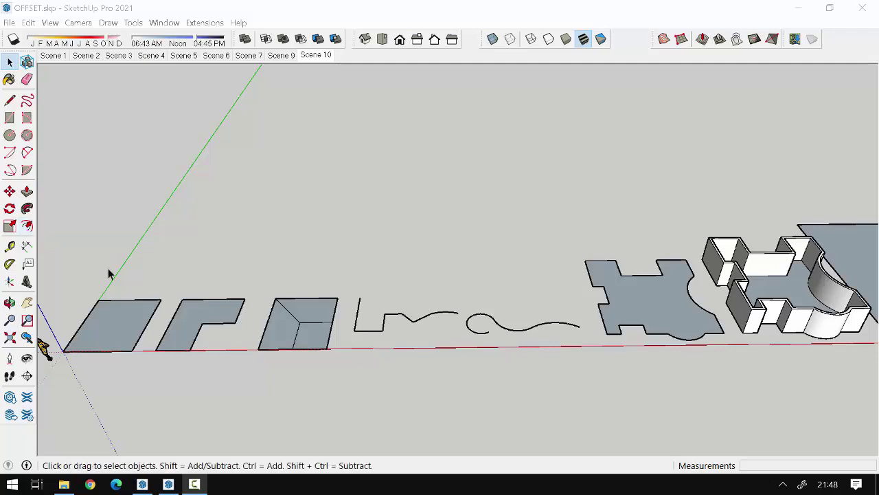
Step: Zoom in close on the plain square face and activate the Offset tool
{"action": "scroll", "coordinate": [643, 369], "scroll_direction": "down", "scroll_amount": 3}
{"action": "scroll", "coordinate": [261, 357], "scroll_direction": "up", "scroll_amount": 2}
{"action": "scroll", "coordinate": [244, 360], "scroll_direction": "up", "scroll_amount": 2}
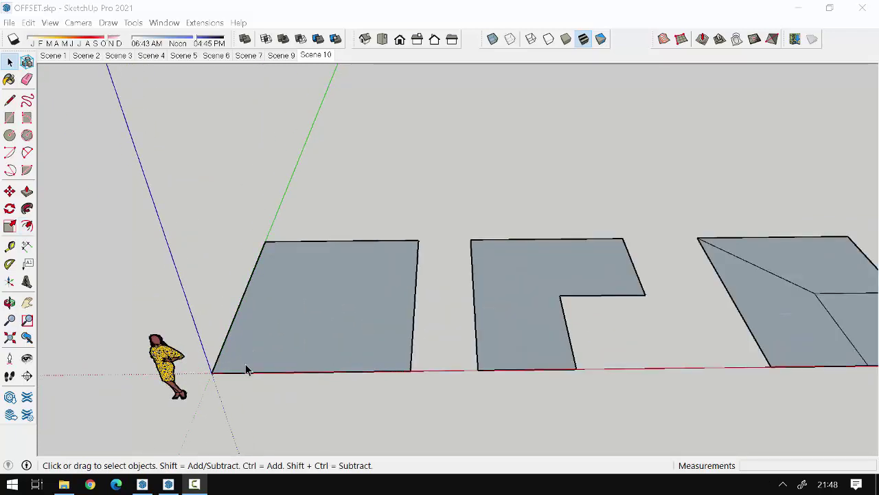
{"action": "scroll", "coordinate": [275, 364], "scroll_direction": "up", "scroll_amount": 3}
{"action": "left_click", "coordinate": [27, 226]}
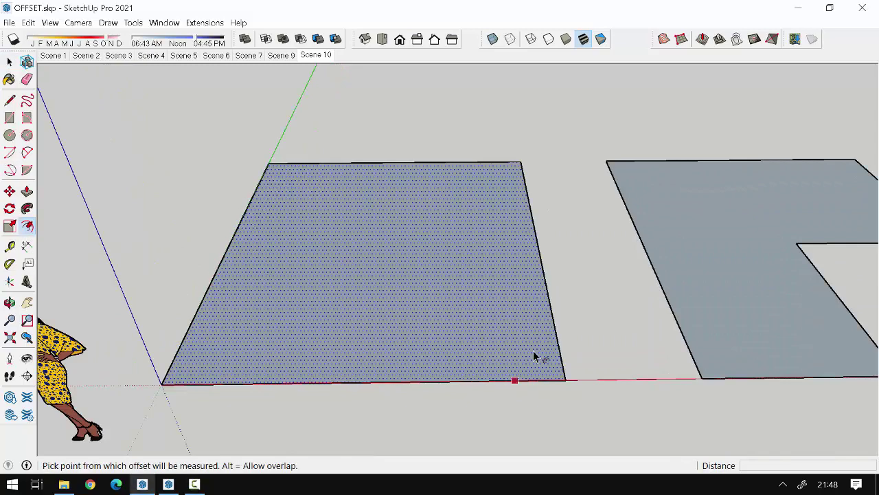
{"action": "key", "text": "Escape"}
{"action": "left_click", "coordinate": [395, 183]}
{"action": "type", "text": "20"}
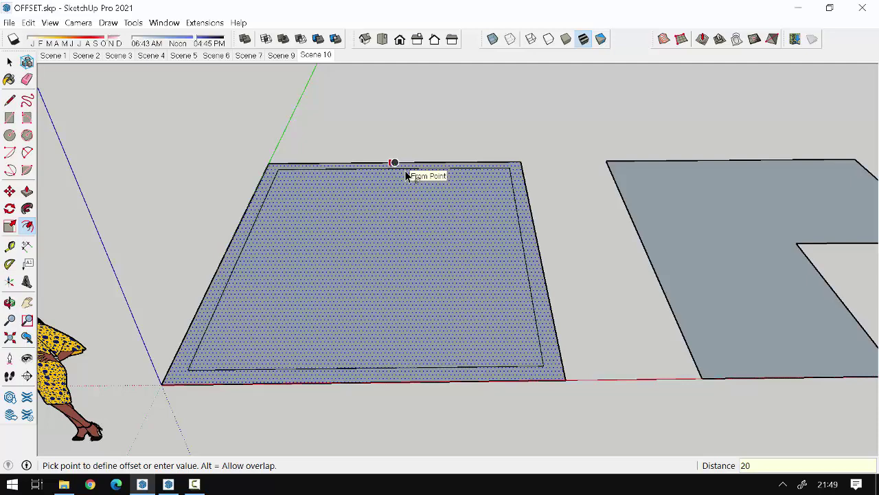
{"action": "key", "text": "Return"}
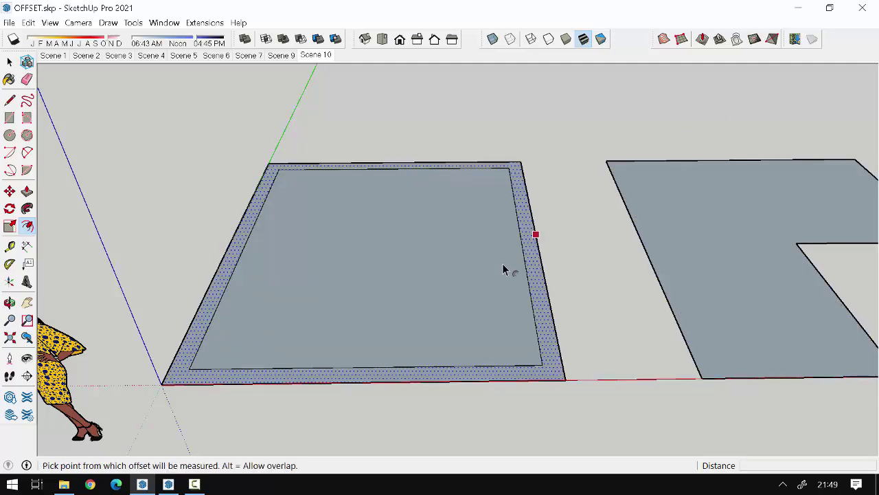
{"action": "scroll", "coordinate": [561, 284], "scroll_direction": "up", "scroll_amount": 3}
{"action": "scroll", "coordinate": [542, 281], "scroll_direction": "up", "scroll_amount": 2}
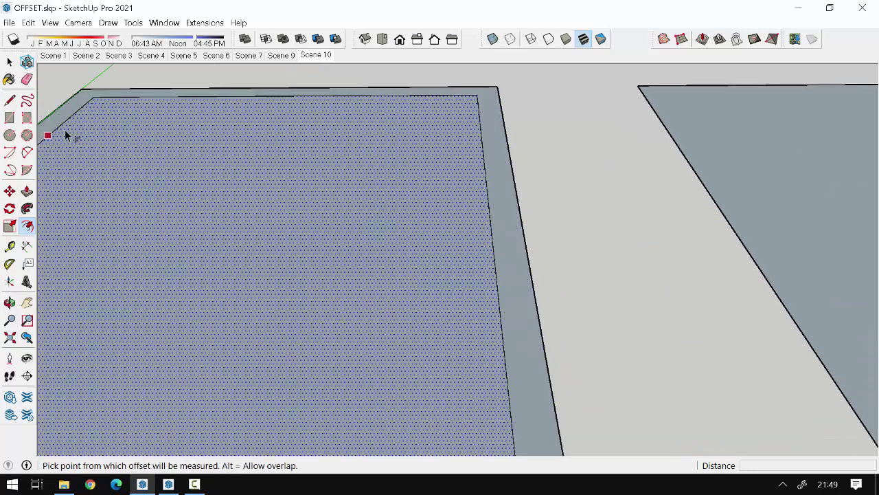
{"action": "left_click", "coordinate": [10, 246]}
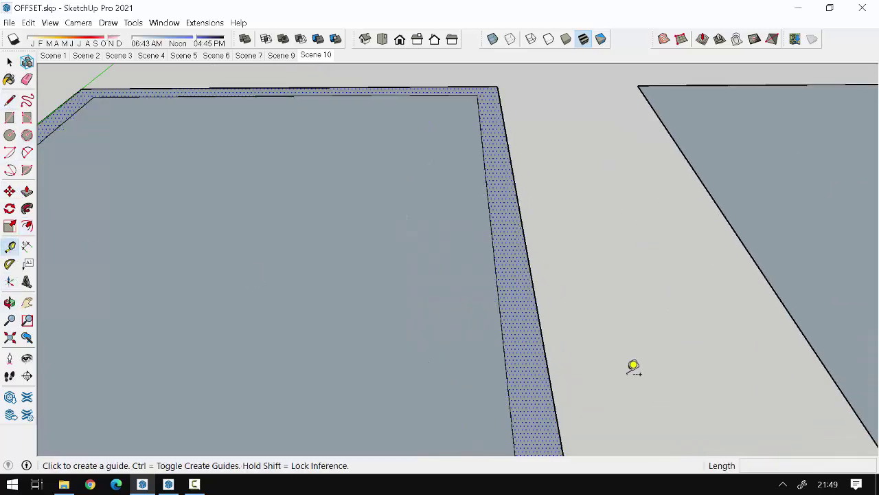
{"action": "left_click", "coordinate": [499, 308]}
{"action": "left_click", "coordinate": [10, 62]}
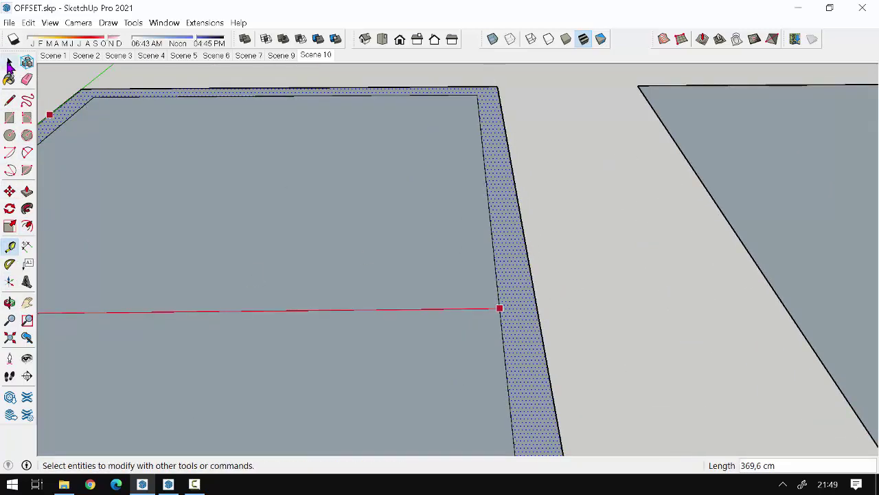
{"action": "scroll", "coordinate": [435, 191], "scroll_direction": "down", "scroll_amount": 5}
{"action": "middle_click_drag", "start_coordinate": [436, 190], "coordinate": [473, 238]}
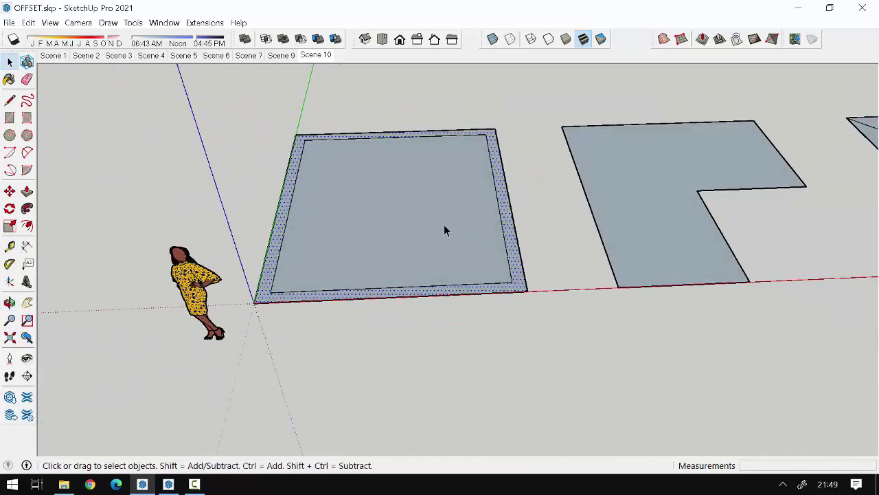
{"action": "key", "text": "ctrl+z"}
Step: Offset the square's outline 20 cm outward to form a ledge ring
{"action": "scroll", "coordinate": [418, 216], "scroll_direction": "up", "scroll_amount": 2}
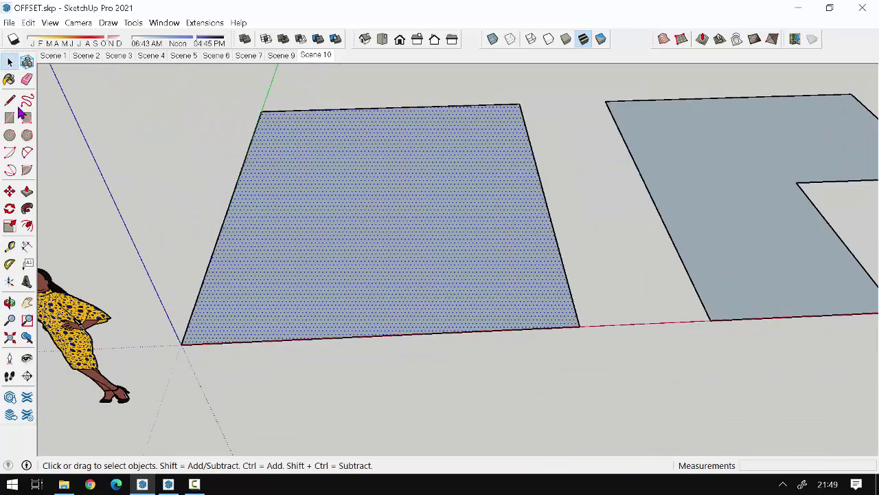
{"action": "left_click", "coordinate": [26, 225]}
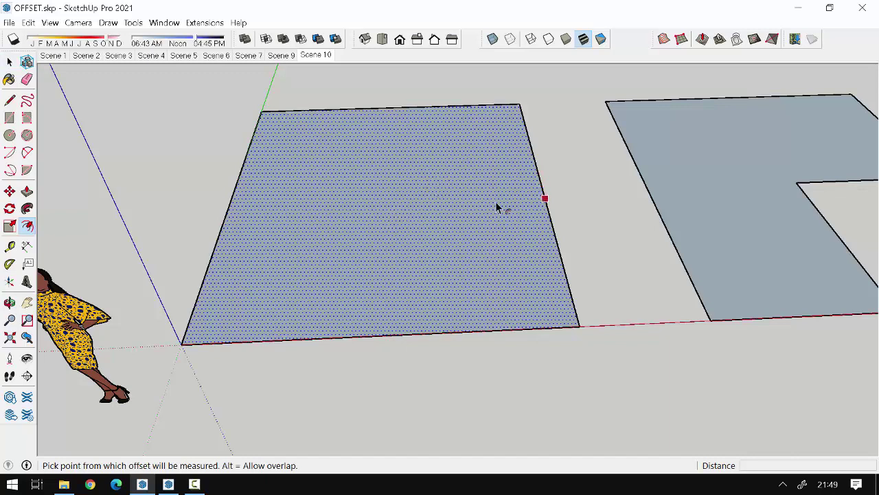
{"action": "left_click", "coordinate": [544, 198]}
{"action": "key", "text": "Escape"}
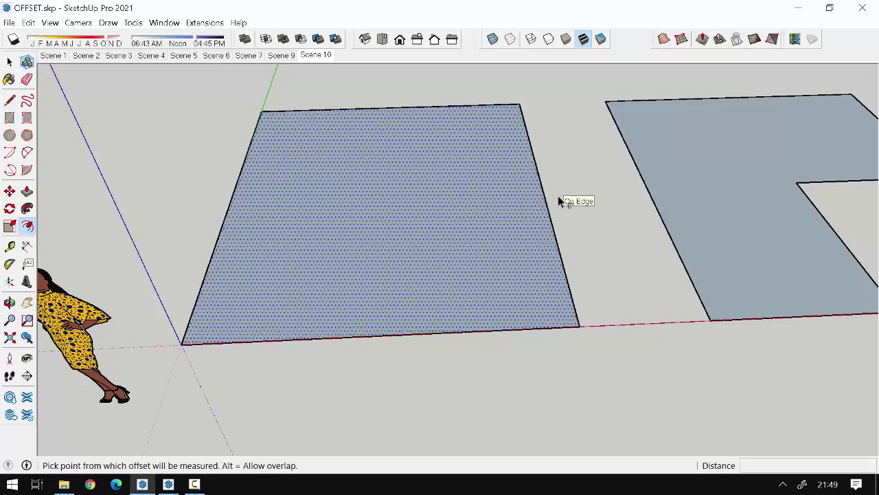
{"action": "left_click", "coordinate": [545, 199]}
{"action": "type", "text": "20"}
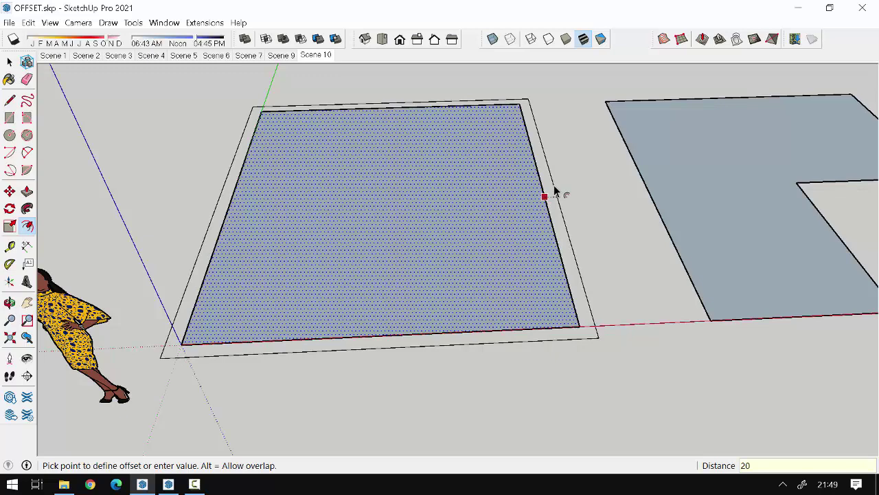
{"action": "key", "text": "Return"}
Step: Select the new outer ring face and orbit around to inspect it
{"action": "middle_click_drag", "start_coordinate": [559, 190], "coordinate": [543, 192]}
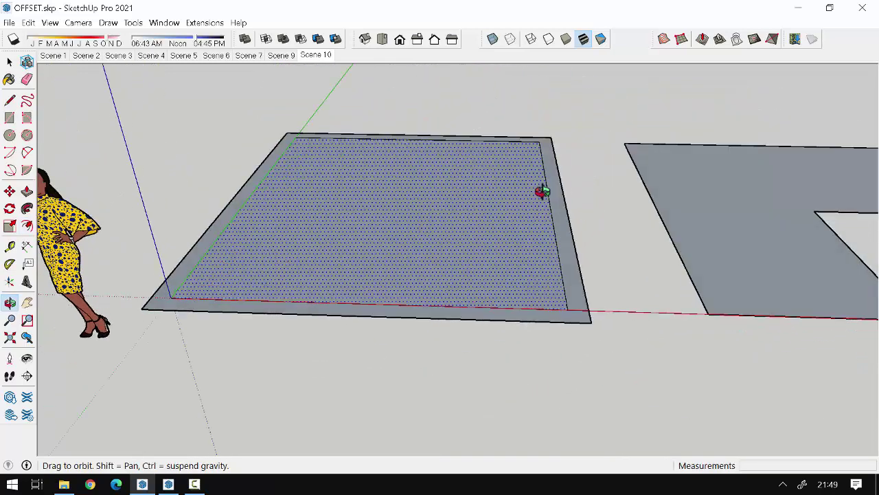
{"action": "key", "text": "space"}
{"action": "left_click", "coordinate": [566, 216]}
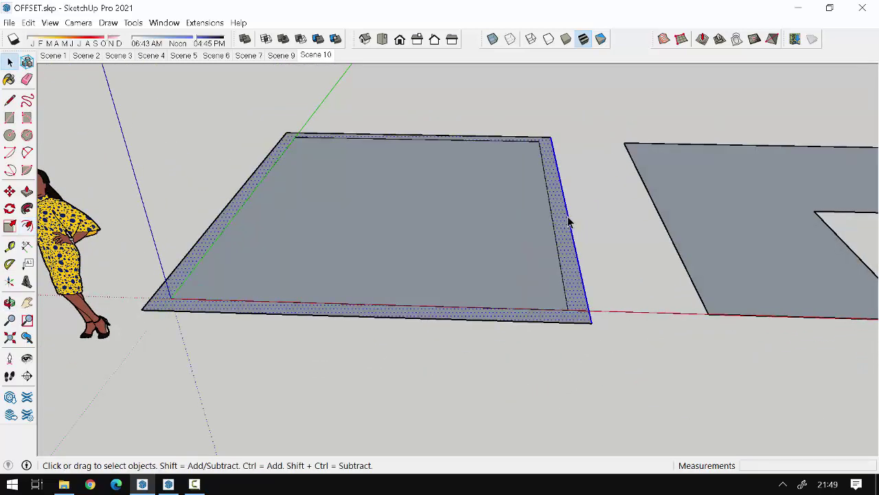
{"action": "double_click", "coordinate": [566, 230]}
{"action": "middle_click_drag", "start_coordinate": [569, 261], "coordinate": [603, 389]}
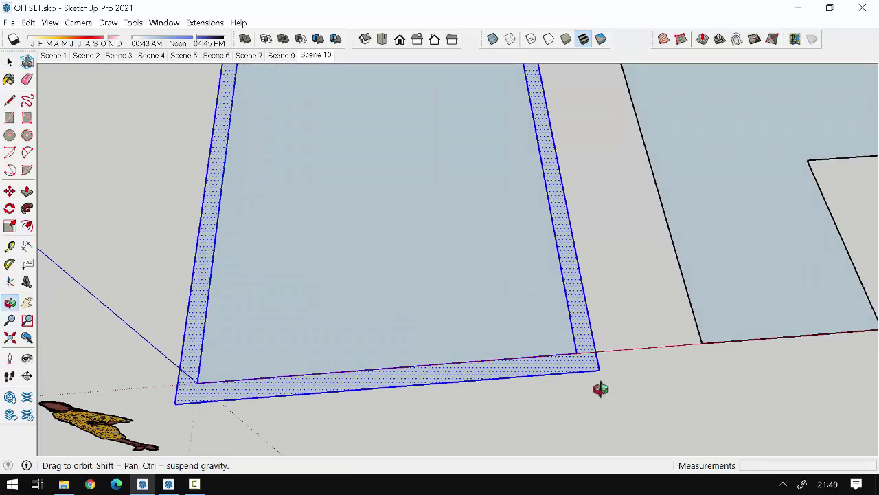
{"action": "scroll", "coordinate": [233, 234], "scroll_direction": "down", "scroll_amount": 3}
{"action": "scroll", "coordinate": [408, 196], "scroll_direction": "down", "scroll_amount": 2}
{"action": "scroll", "coordinate": [434, 200], "scroll_direction": "up", "scroll_amount": 3}
{"action": "middle_click_drag", "start_coordinate": [434, 200], "coordinate": [405, 140]}
{"action": "scroll", "coordinate": [414, 207], "scroll_direction": "down", "scroll_amount": 2}
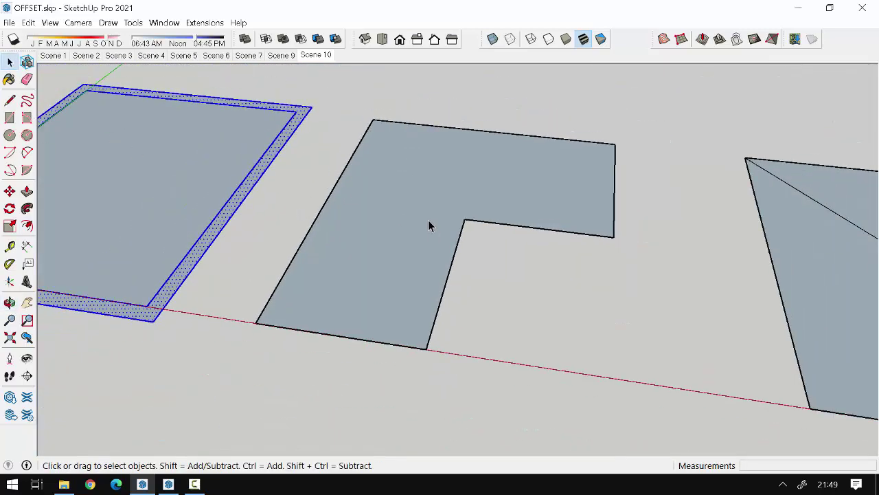
Step: Offset the L-shaped face's outline outward, discarding a first inner loop attempt
{"action": "left_click", "coordinate": [27, 225]}
{"action": "left_click", "coordinate": [377, 208]}
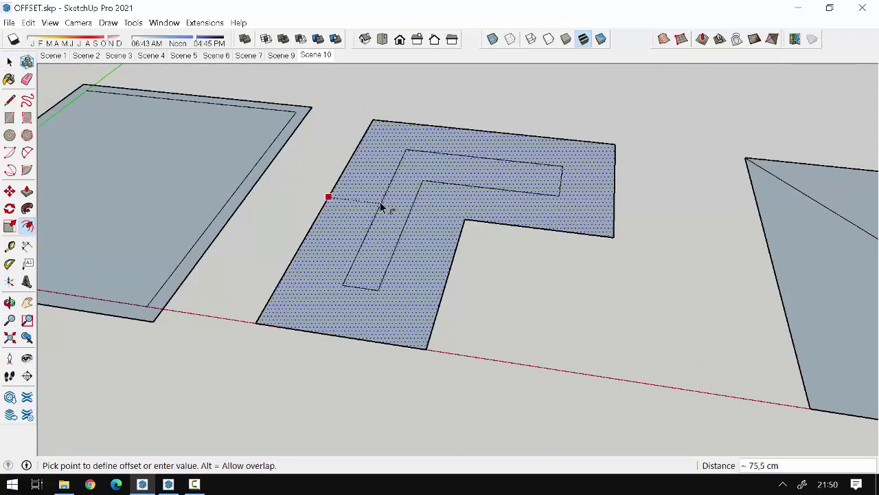
{"action": "left_click", "coordinate": [350, 183]}
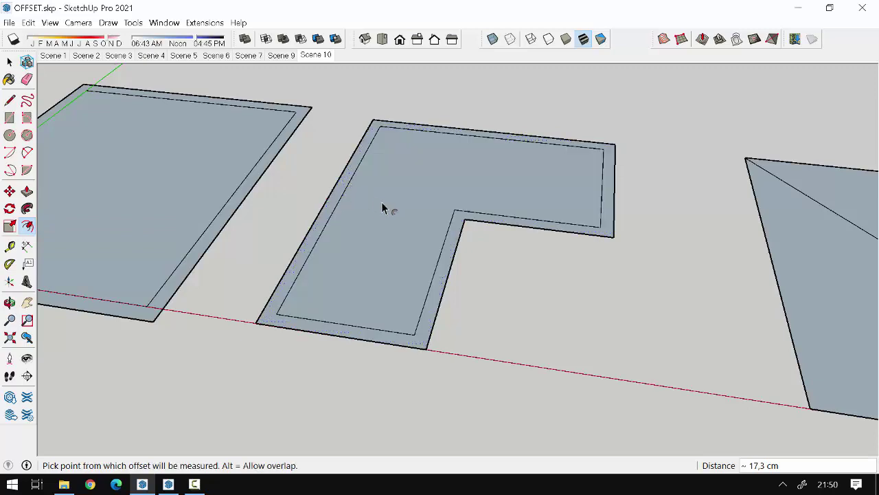
{"action": "key", "text": "ctrl+z"}
{"action": "left_click", "coordinate": [375, 194]}
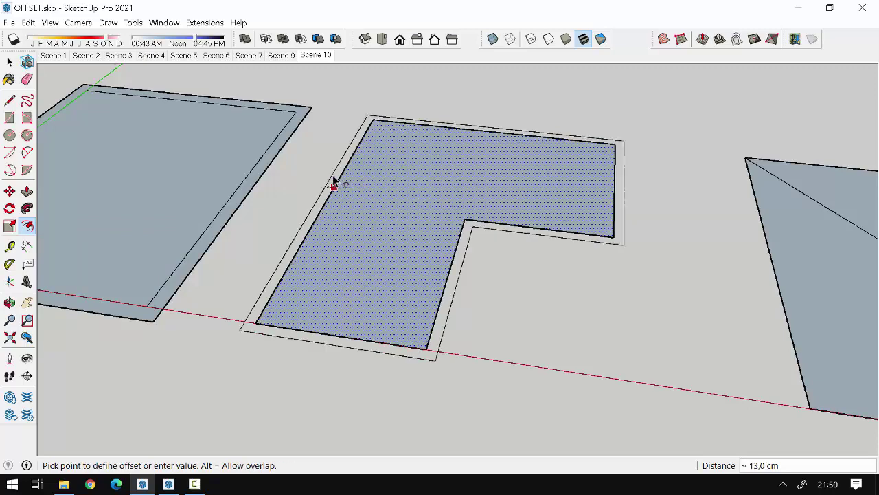
{"action": "left_click", "coordinate": [326, 174]}
{"action": "scroll", "coordinate": [334, 199], "scroll_direction": "down", "scroll_amount": 2}
{"action": "scroll", "coordinate": [312, 199], "scroll_direction": "down", "scroll_amount": 3}
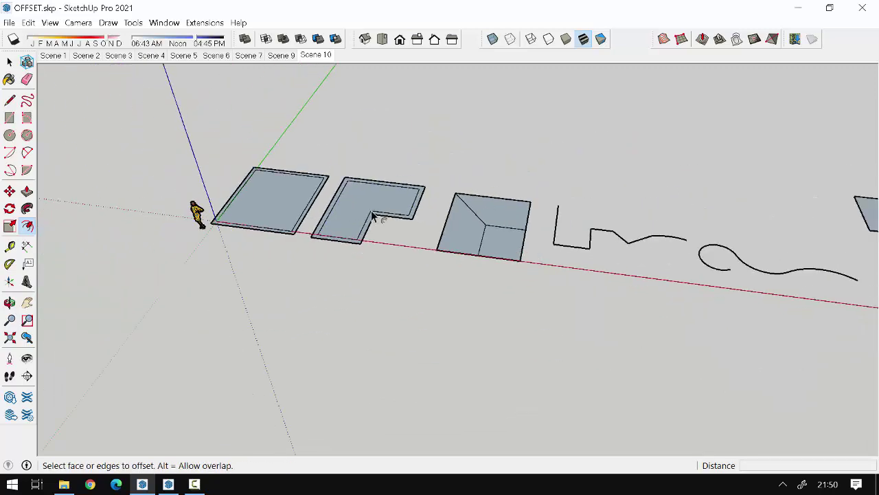
{"action": "scroll", "coordinate": [456, 231], "scroll_direction": "up", "scroll_amount": 2}
Step: Inset the divided slab's top face by 18 cm
{"action": "scroll", "coordinate": [494, 237], "scroll_direction": "up", "scroll_amount": 3}
{"action": "scroll", "coordinate": [492, 220], "scroll_direction": "down", "scroll_amount": 2}
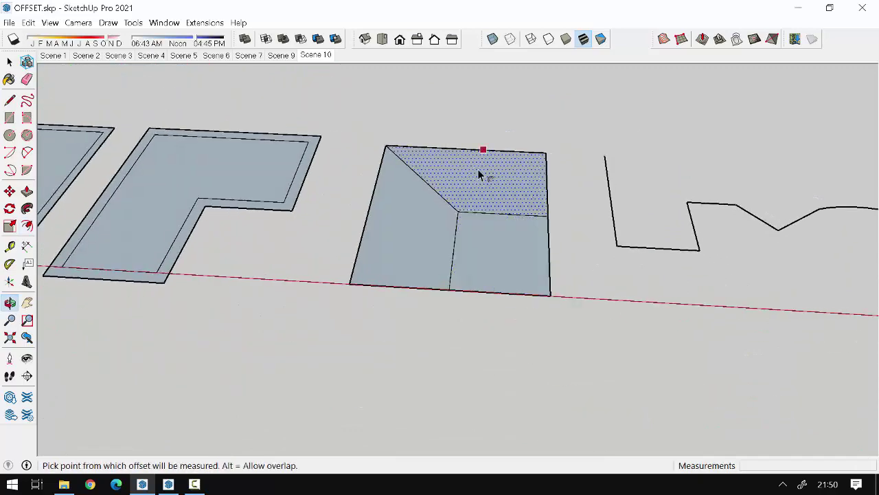
{"action": "scroll", "coordinate": [481, 220], "scroll_direction": "up", "scroll_amount": 2}
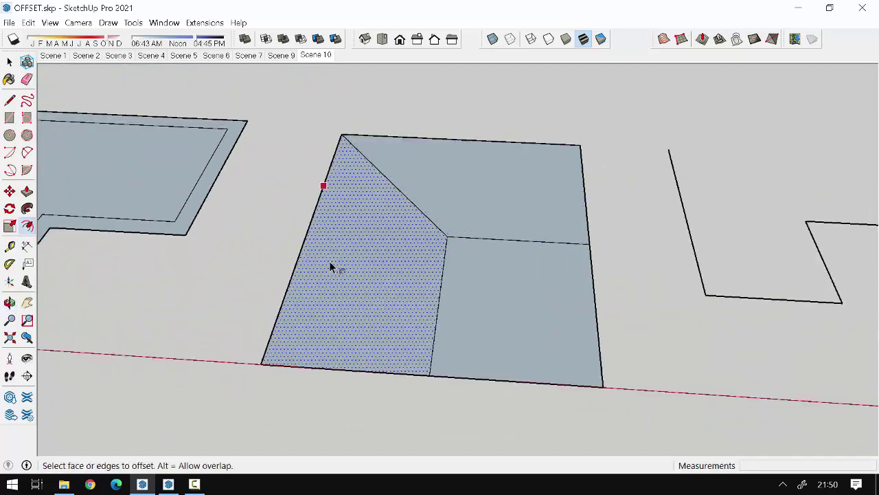
{"action": "scroll", "coordinate": [490, 222], "scroll_direction": "up", "scroll_amount": 1}
{"action": "scroll", "coordinate": [446, 206], "scroll_direction": "up", "scroll_amount": 1}
{"action": "left_click", "coordinate": [456, 196]}
{"action": "type", "text": "18"}
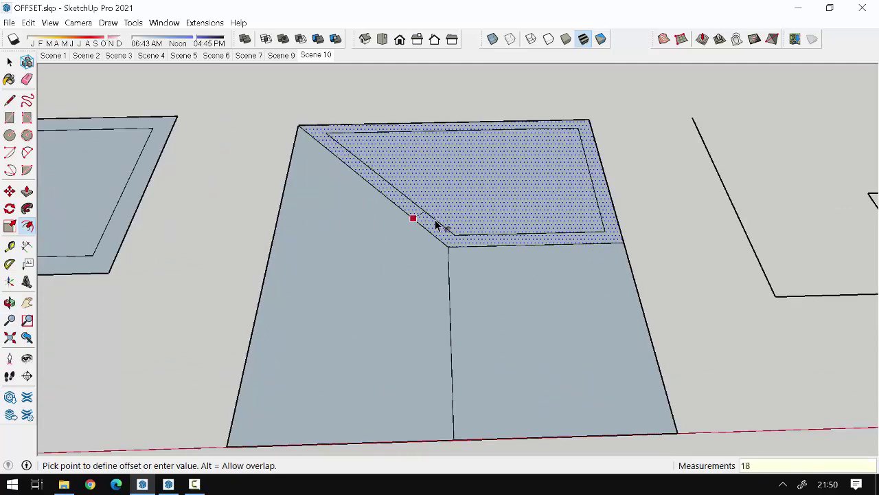
{"action": "key", "text": "Return"}
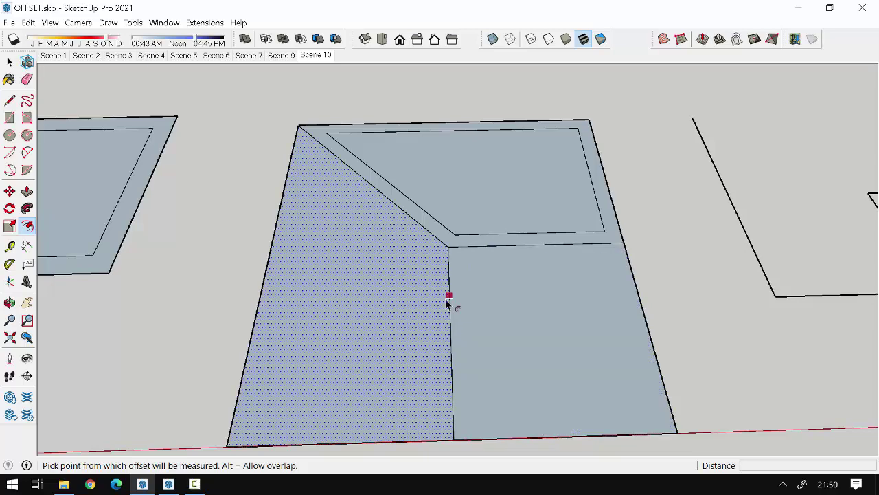
Step: Repeat the 18 cm inset on the left and lower-right faces and check the panels
{"action": "double_click", "coordinate": [409, 292]}
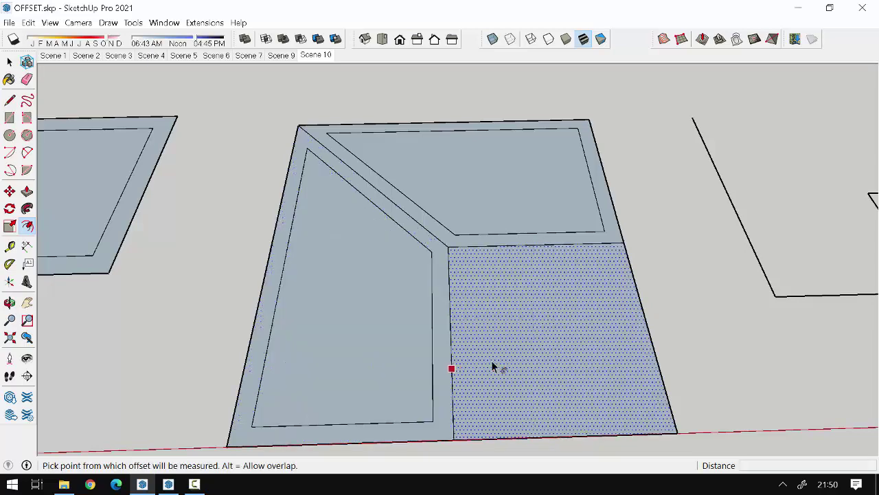
{"action": "double_click", "coordinate": [532, 335]}
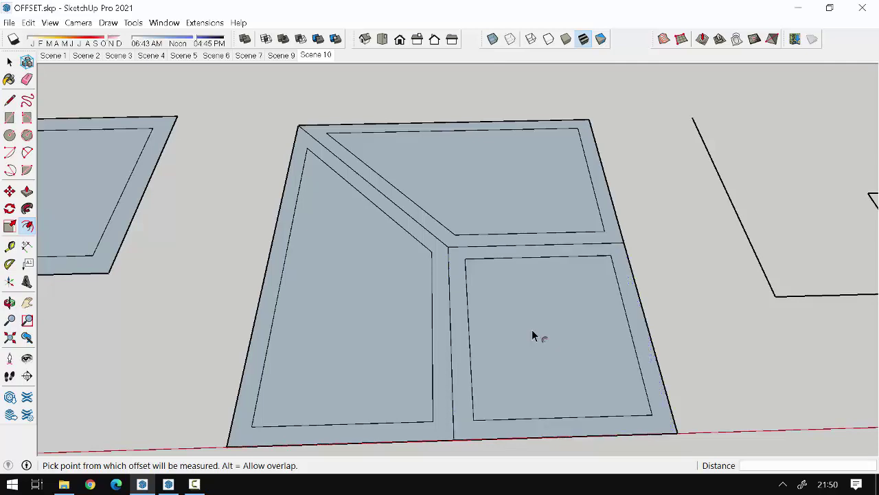
{"action": "mouse_move", "coordinate": [511, 412]}
{"action": "middle_mouse_down"}
{"action": "mouse_move", "coordinate": [406, 383]}
{"action": "mouse_move", "coordinate": [595, 210]}
{"action": "middle_mouse_up"}
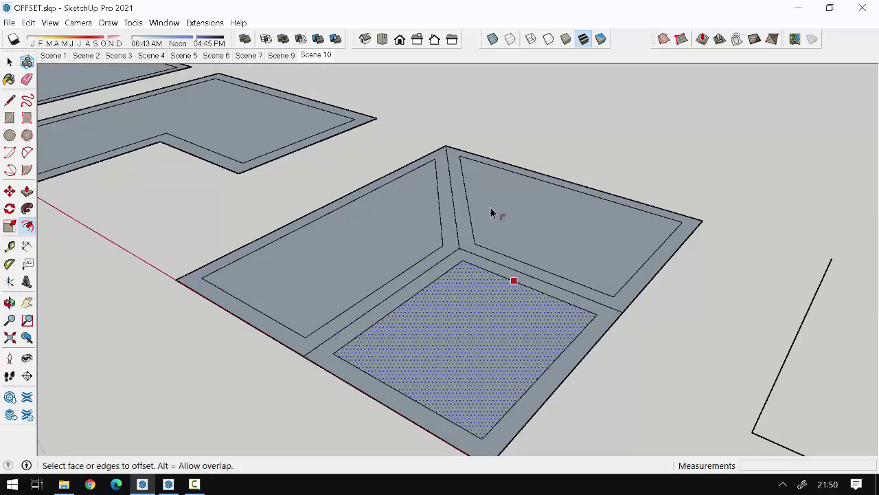
{"action": "middle_click_drag", "start_coordinate": [217, 355], "coordinate": [428, 300]}
{"action": "scroll", "coordinate": [435, 319], "scroll_direction": "up", "scroll_amount": 3}
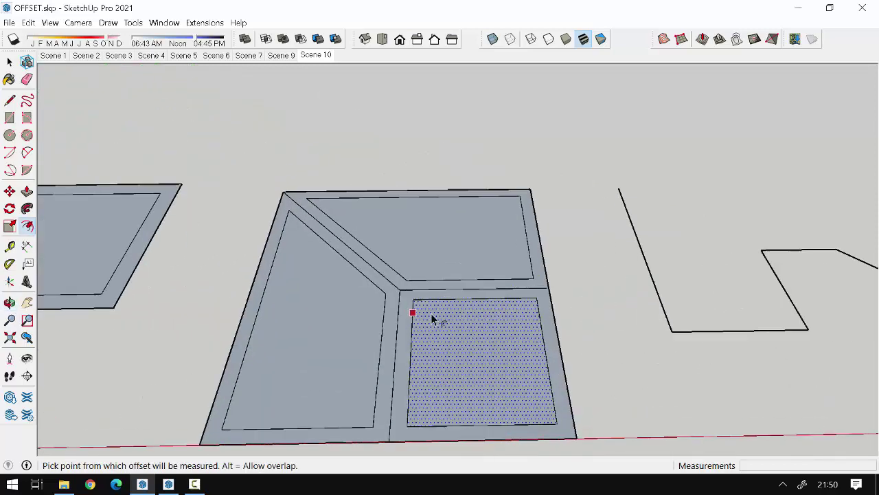
{"action": "scroll", "coordinate": [443, 330], "scroll_direction": "up", "scroll_amount": 2}
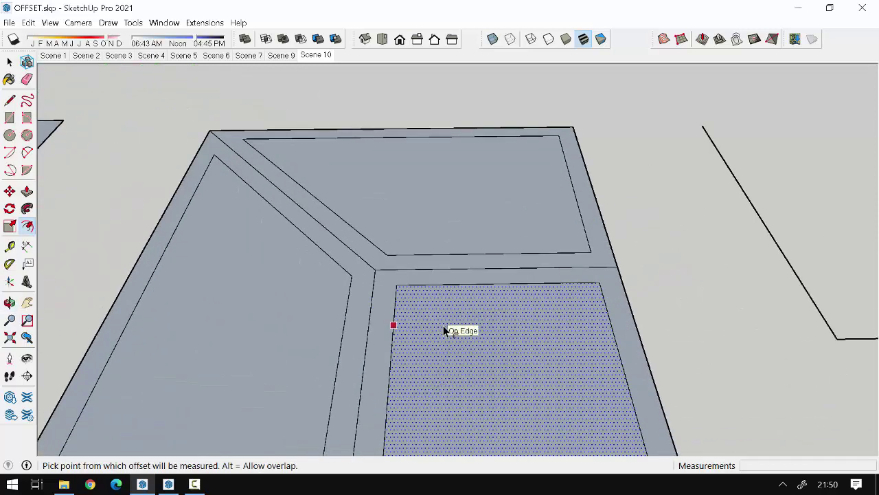
{"action": "left_click", "coordinate": [9, 63]}
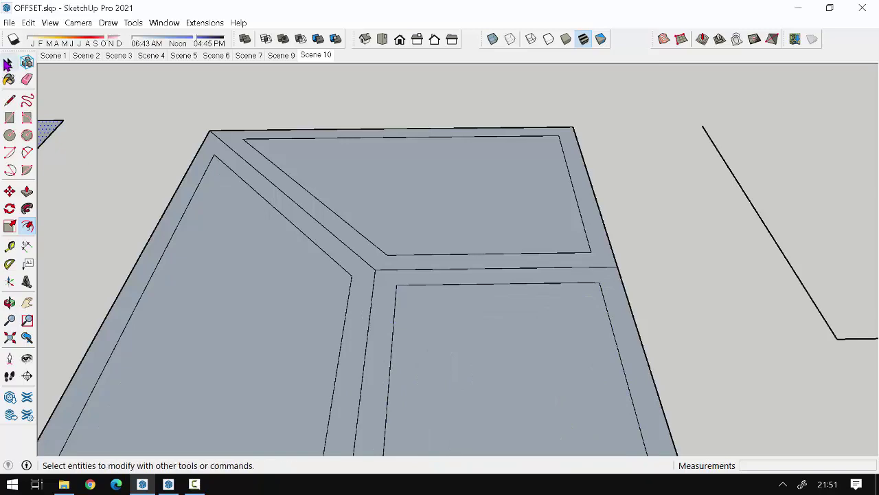
Step: Draw a horizontal and a vertical line across the lower-right panel, making four panes
{"action": "scroll", "coordinate": [437, 167], "scroll_direction": "down", "scroll_amount": 2}
{"action": "scroll", "coordinate": [444, 183], "scroll_direction": "down", "scroll_amount": 3}
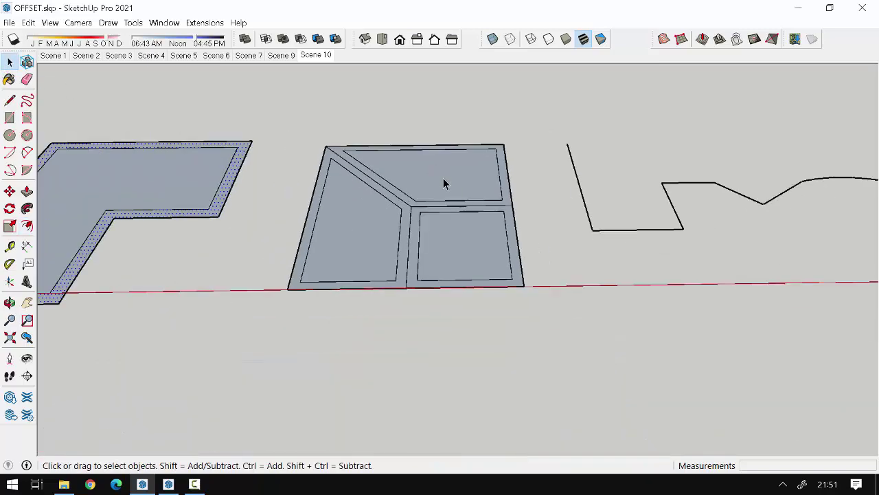
{"action": "scroll", "coordinate": [460, 200], "scroll_direction": "up", "scroll_amount": 3}
{"action": "scroll", "coordinate": [382, 252], "scroll_direction": "up", "scroll_amount": 2}
{"action": "scroll", "coordinate": [405, 271], "scroll_direction": "down", "scroll_amount": 3}
{"action": "scroll", "coordinate": [468, 326], "scroll_direction": "up", "scroll_amount": 4}
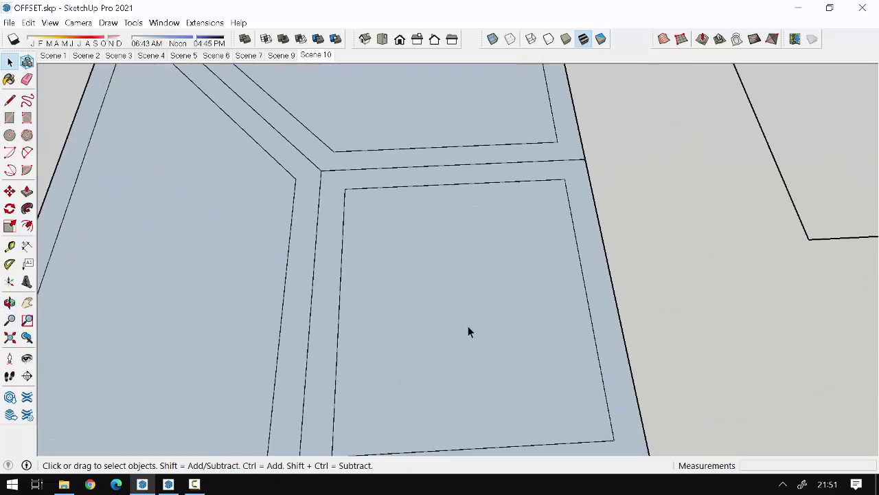
{"action": "scroll", "coordinate": [350, 227], "scroll_direction": "down", "scroll_amount": 2}
{"action": "key", "text": "l"}
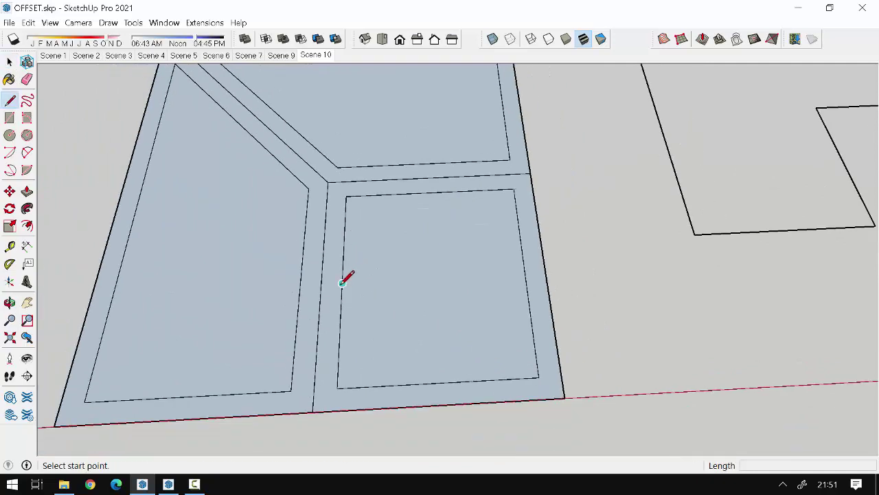
{"action": "left_click", "coordinate": [342, 282]}
{"action": "left_click", "coordinate": [526, 274]}
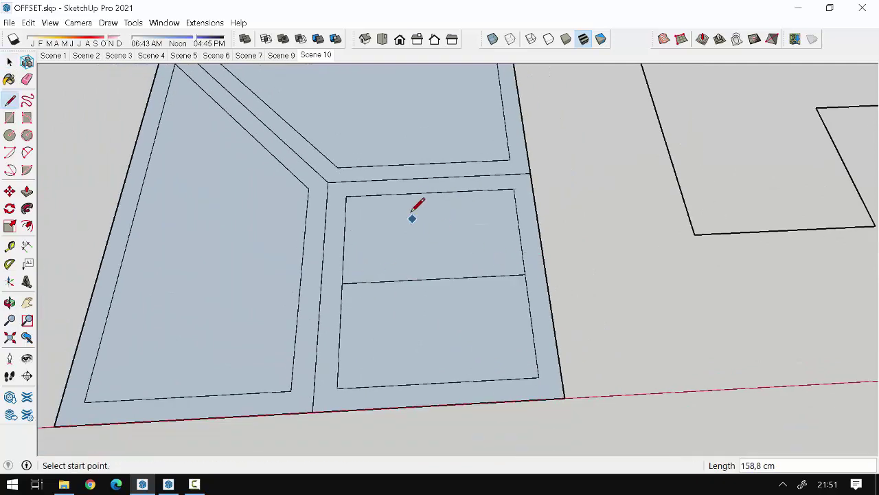
{"action": "left_click", "coordinate": [430, 192]}
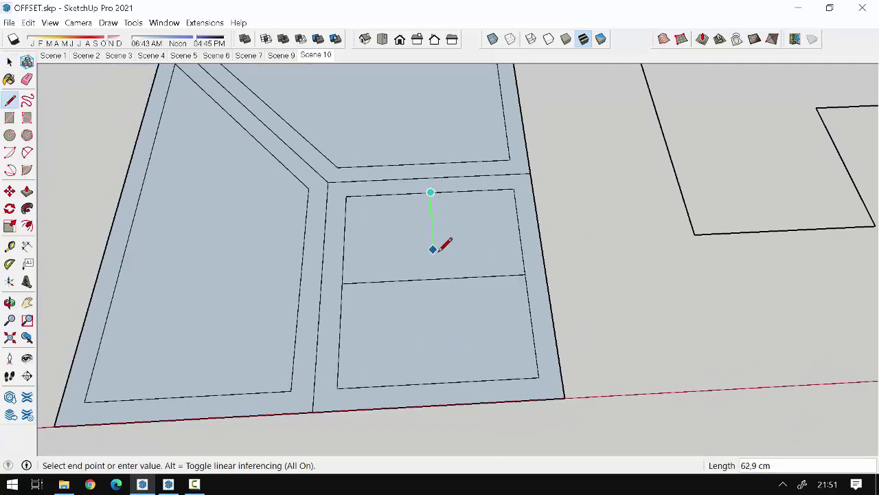
{"action": "left_click", "coordinate": [440, 381]}
{"action": "scroll", "coordinate": [471, 265], "scroll_direction": "up", "scroll_amount": 2}
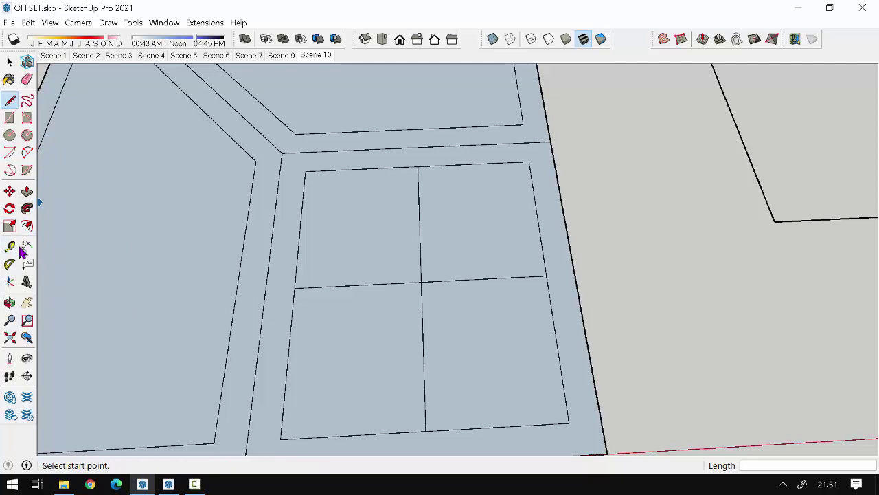
Step: Give the upper-left and upper-right panes inset offset borders
{"action": "left_click", "coordinate": [26, 226]}
{"action": "scroll", "coordinate": [404, 234], "scroll_direction": "up", "scroll_amount": 2}
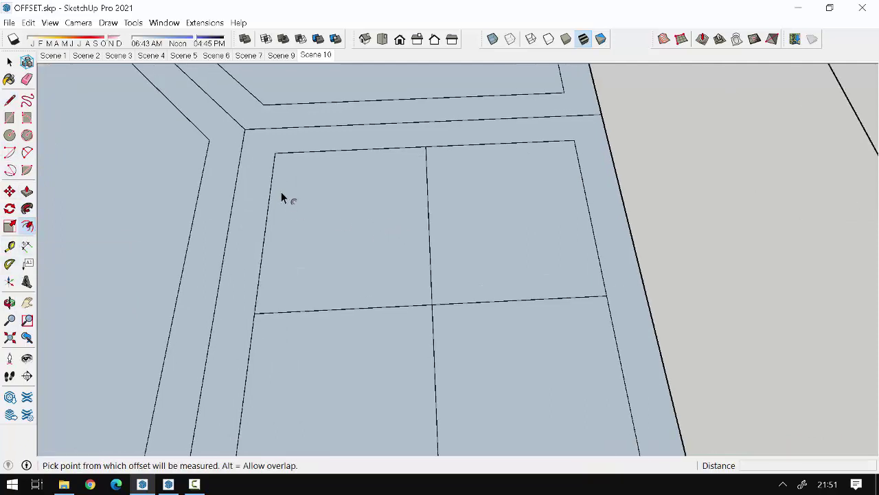
{"action": "left_click", "coordinate": [310, 181]}
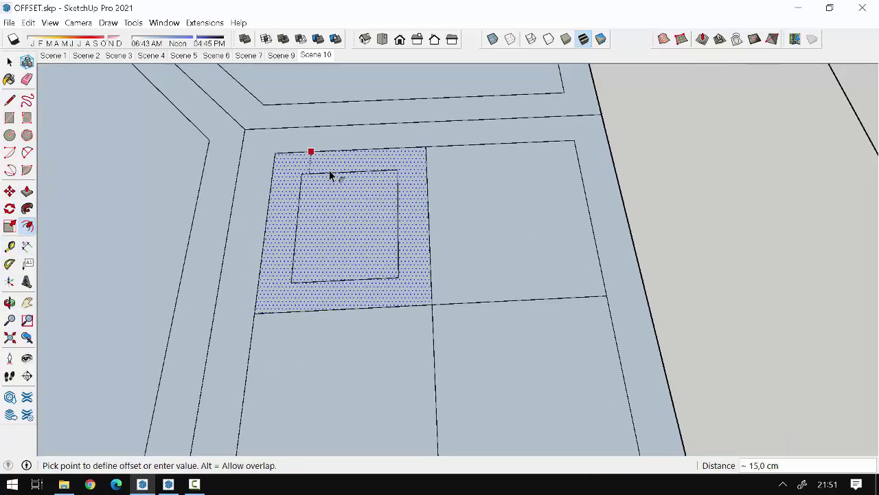
{"action": "left_click", "coordinate": [370, 156]}
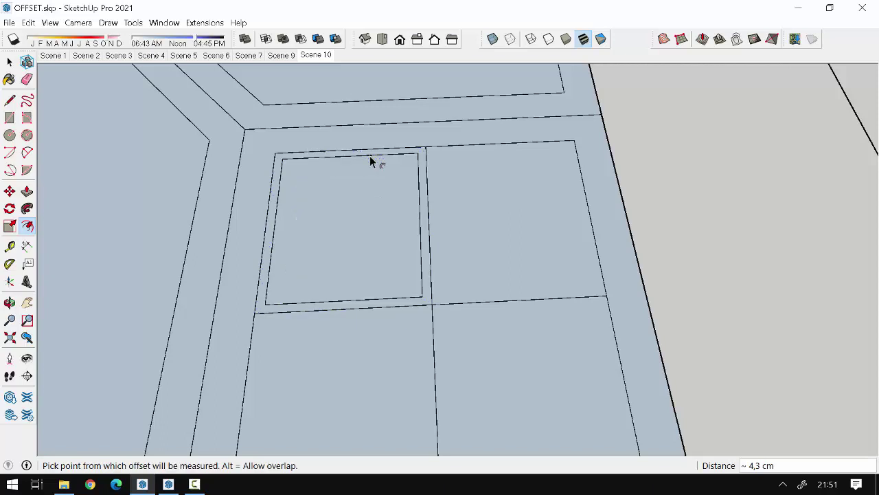
{"action": "double_click", "coordinate": [487, 220]}
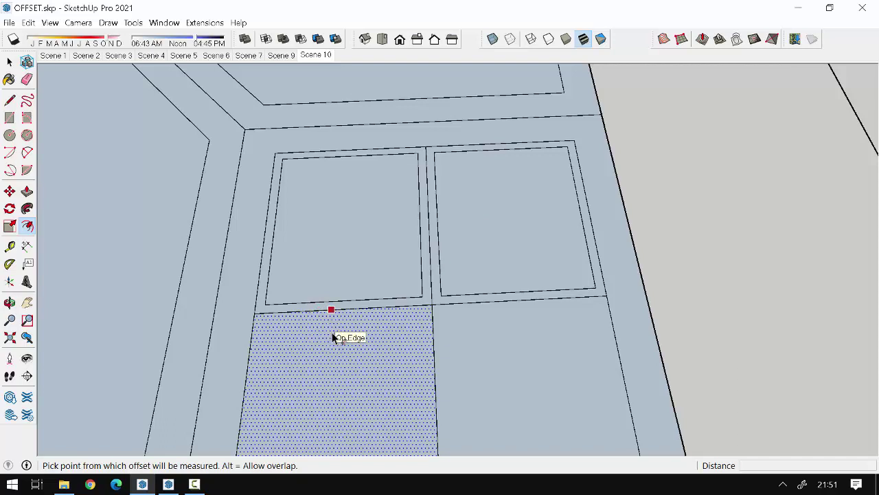
Step: Inset the lower-left pane and begin another offset after orbiting toward the lower panes
{"action": "left_click", "coordinate": [333, 336]}
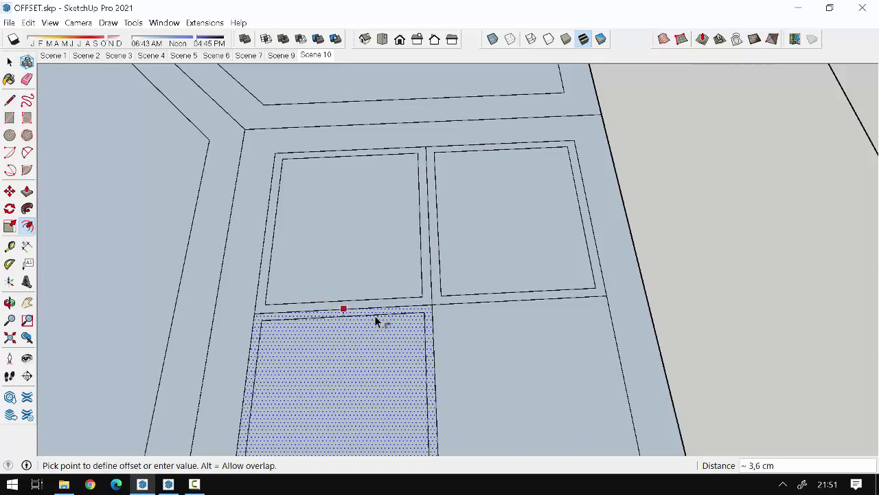
{"action": "left_click", "coordinate": [363, 330]}
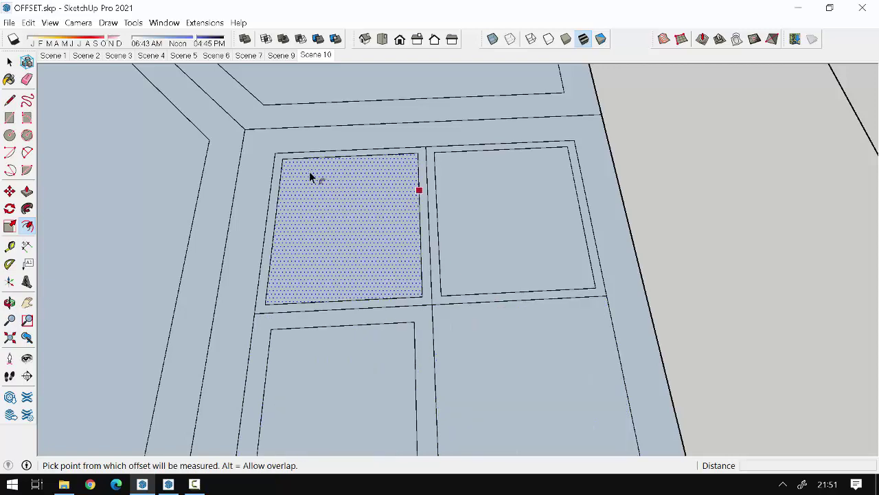
{"action": "scroll", "coordinate": [440, 320], "scroll_direction": "up", "scroll_amount": 2}
{"action": "scroll", "coordinate": [330, 249], "scroll_direction": "up", "scroll_amount": 2}
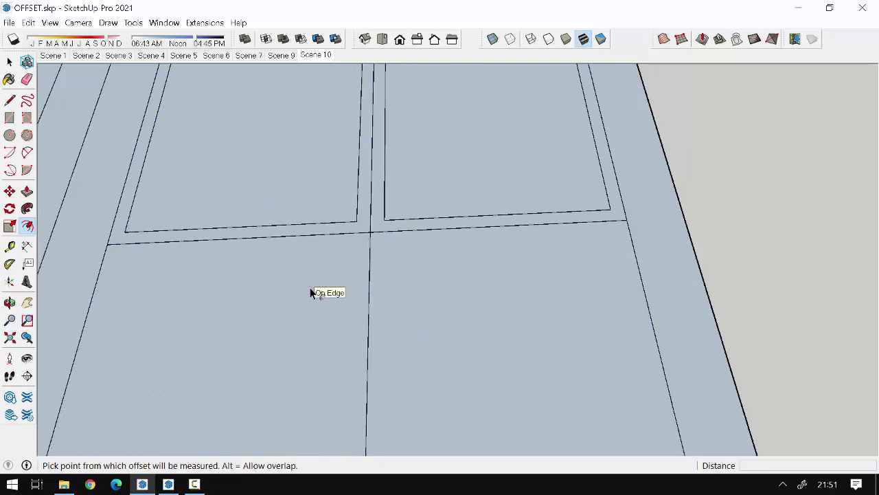
{"action": "middle_click_drag", "start_coordinate": [311, 293], "coordinate": [489, 220]}
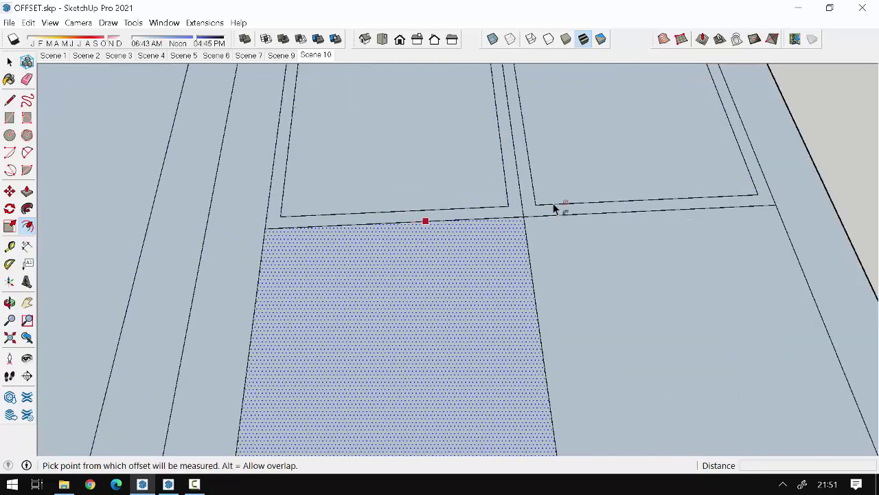
{"action": "left_click", "coordinate": [529, 156]}
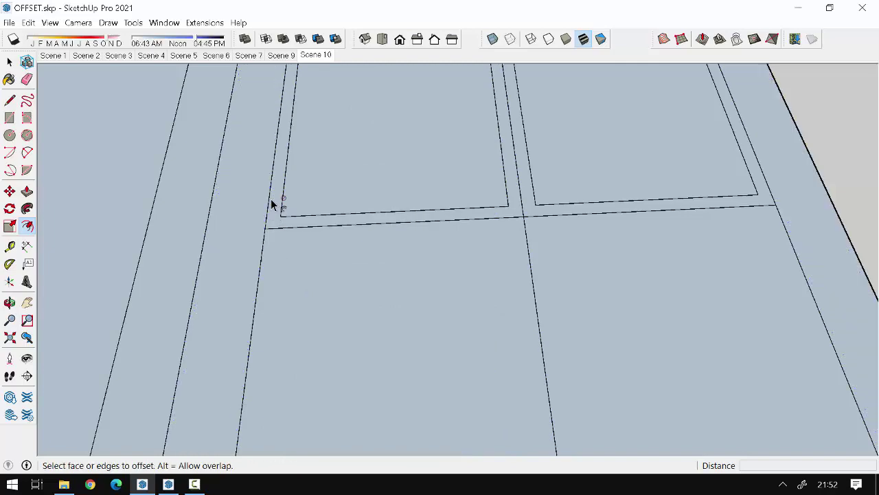
{"action": "scroll", "coordinate": [271, 204], "scroll_direction": "up", "scroll_amount": 2}
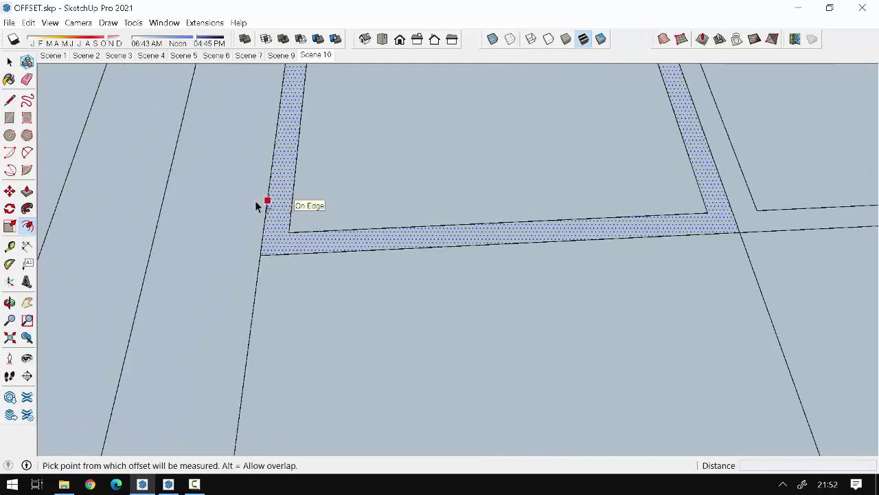
Step: Draw a short line across the upper-left pane's left border strip, then start offsetting the lower-left pane
{"action": "key", "text": "r"}
{"action": "key", "text": "l"}
{"action": "left_click", "coordinate": [271, 171]}
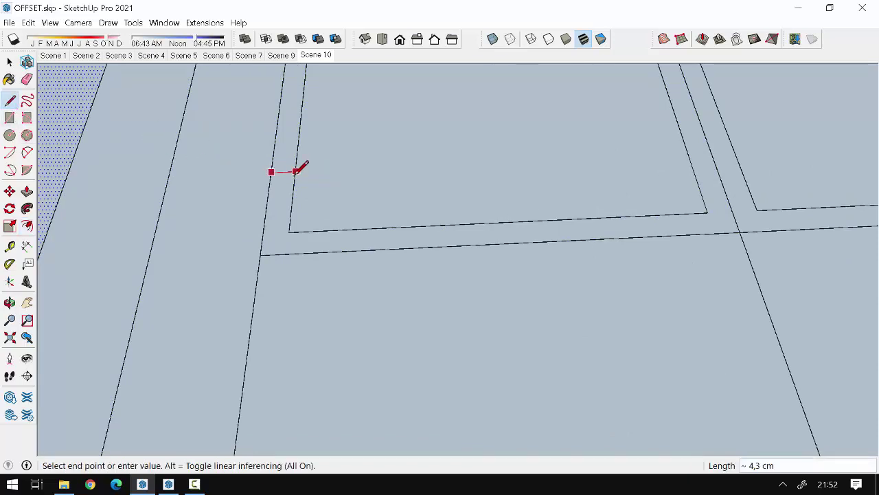
{"action": "left_click", "coordinate": [295, 171]}
{"action": "key", "text": "space"}
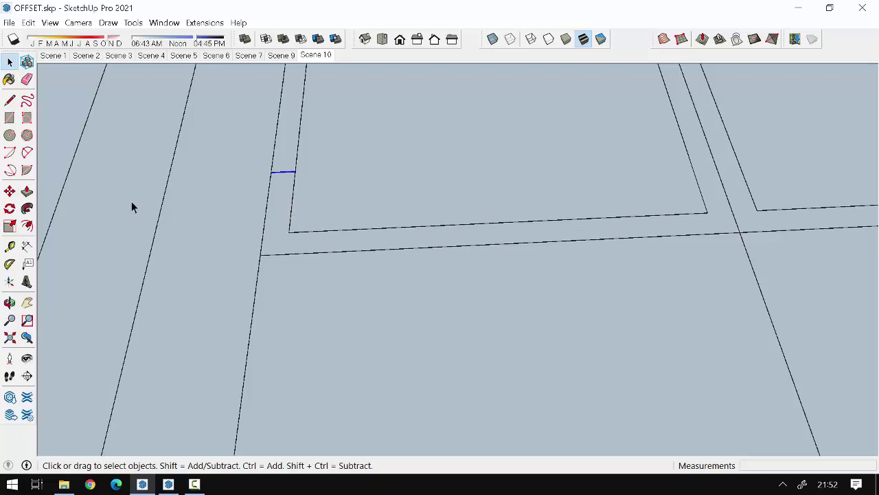
{"action": "left_click", "coordinate": [27, 225]}
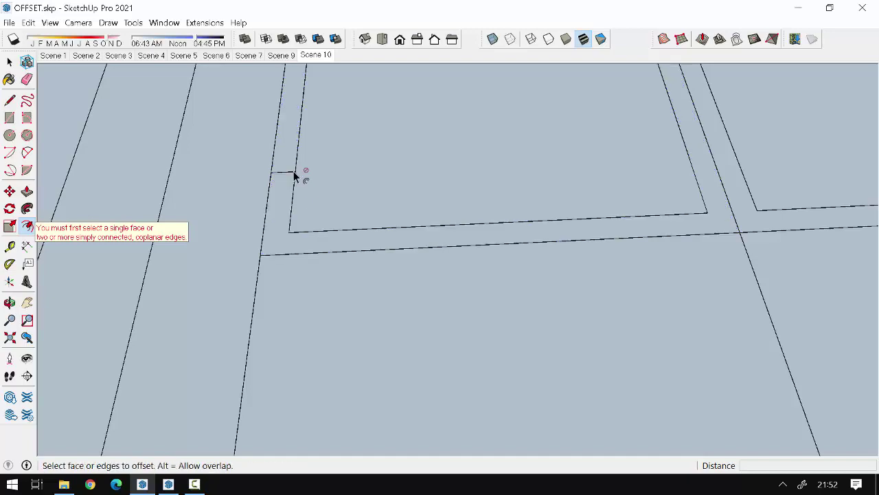
{"action": "left_click", "coordinate": [259, 298]}
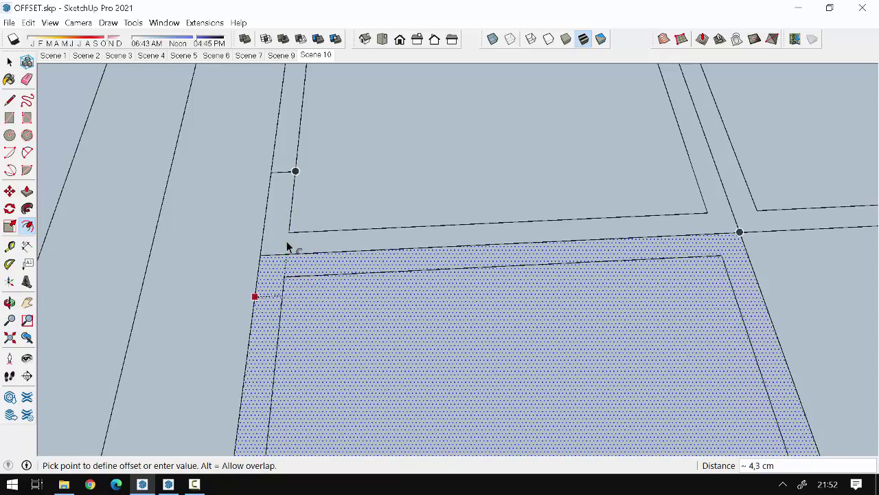
Step: Commit the lower-left pane's inset border and orbit to view the window from above
{"action": "left_click", "coordinate": [283, 305]}
{"action": "scroll", "coordinate": [228, 246], "scroll_direction": "down", "scroll_amount": 2}
{"action": "scroll", "coordinate": [261, 242], "scroll_direction": "down", "scroll_amount": 3}
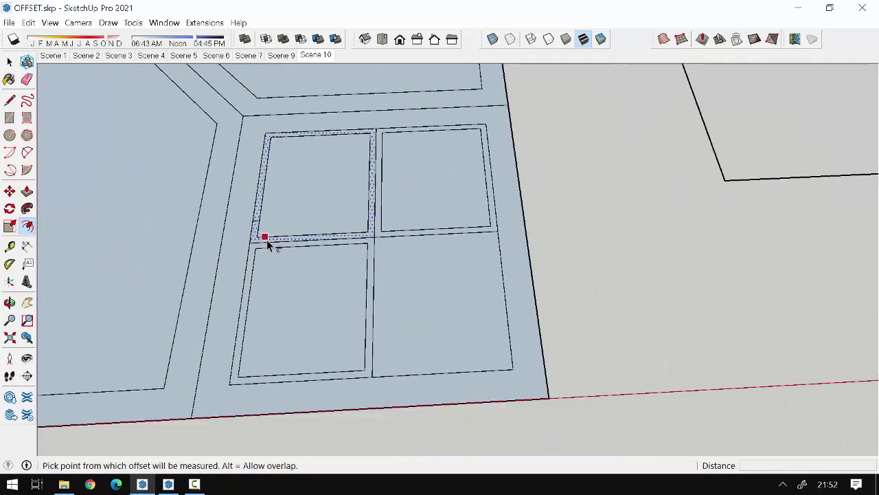
{"action": "scroll", "coordinate": [440, 284], "scroll_direction": "up", "scroll_amount": 3}
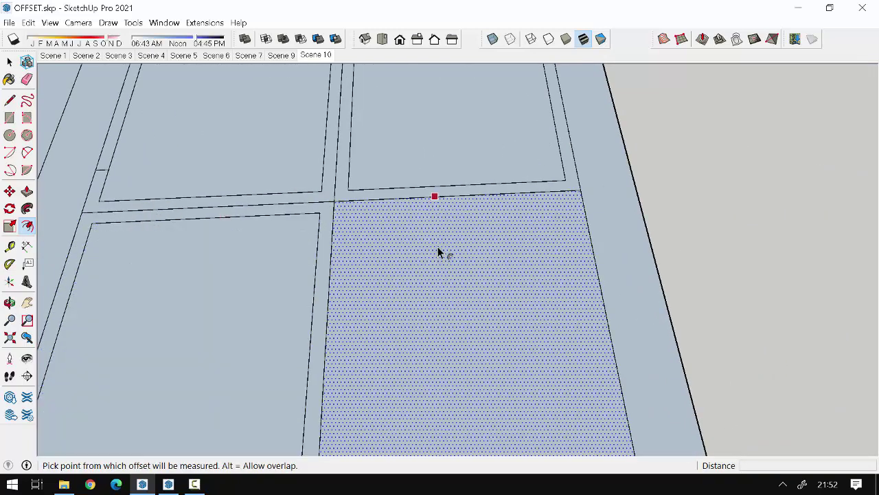
{"action": "left_click", "coordinate": [438, 251]}
{"action": "scroll", "coordinate": [439, 255], "scroll_direction": "down", "scroll_amount": 3}
{"action": "middle_click_drag", "start_coordinate": [383, 198], "coordinate": [364, 346]}
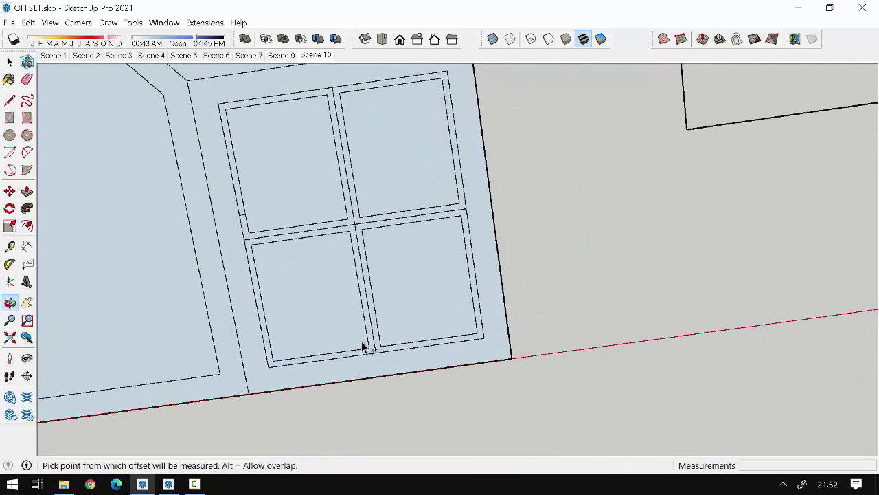
Step: Give the remaining upper pane a small inward offset frame and orbit out to check
{"action": "left_click", "coordinate": [380, 227]}
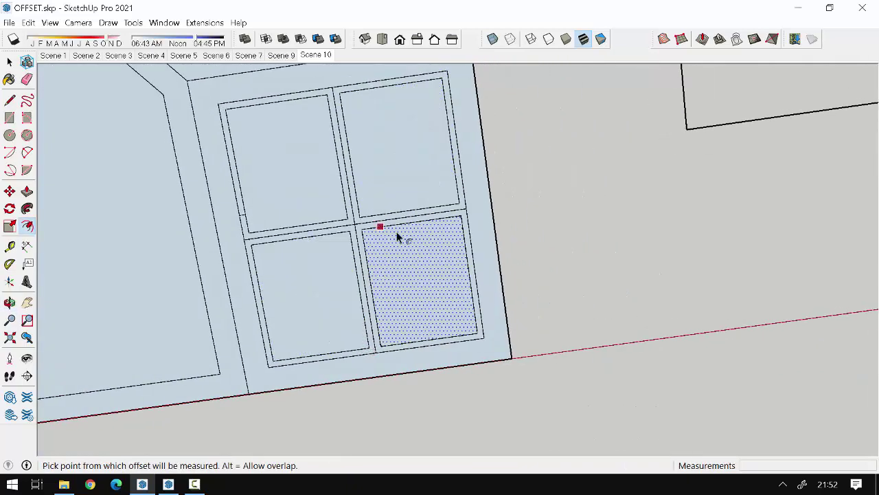
{"action": "scroll", "coordinate": [468, 230], "scroll_direction": "up", "scroll_amount": 3}
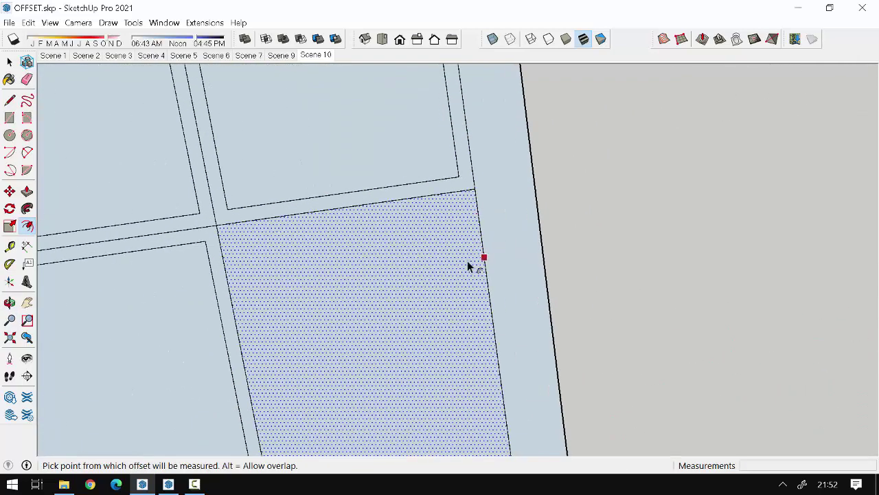
{"action": "scroll", "coordinate": [481, 199], "scroll_direction": "up", "scroll_amount": 1}
{"action": "middle_click_drag", "start_coordinate": [491, 144], "coordinate": [472, 193]}
{"action": "mouse_move", "coordinate": [424, 242]}
{"action": "middle_mouse_down"}
{"action": "mouse_move", "coordinate": [443, 198]}
{"action": "mouse_move", "coordinate": [414, 171]}
{"action": "mouse_move", "coordinate": [441, 122]}
{"action": "middle_mouse_up"}
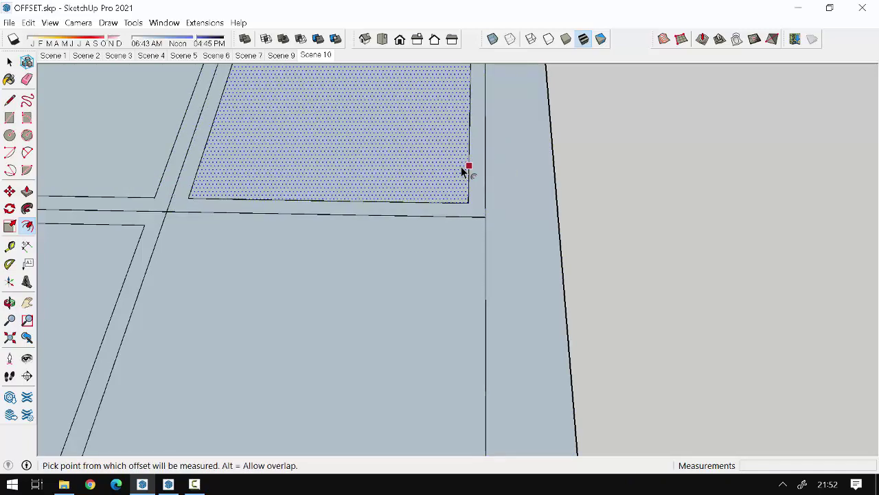
{"action": "left_click", "coordinate": [484, 303]}
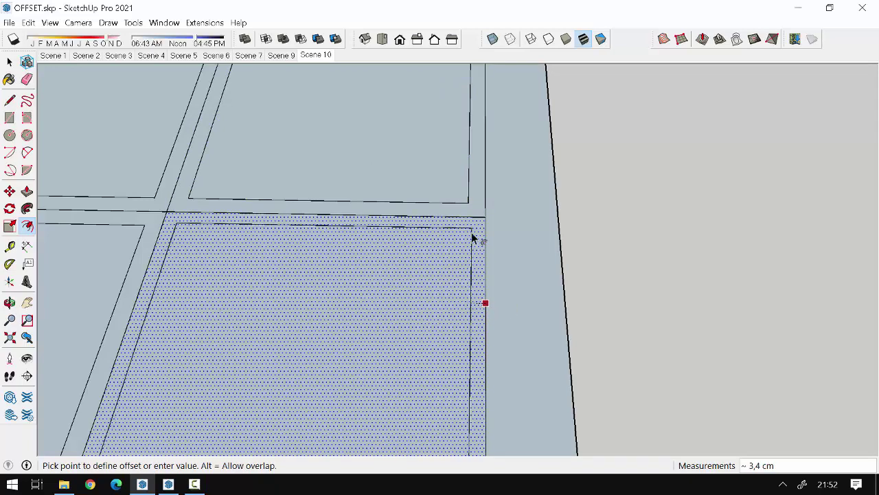
{"action": "left_click", "coordinate": [471, 126]}
{"action": "scroll", "coordinate": [390, 198], "scroll_direction": "down", "scroll_amount": 3}
{"action": "scroll", "coordinate": [426, 273], "scroll_direction": "down", "scroll_amount": 3}
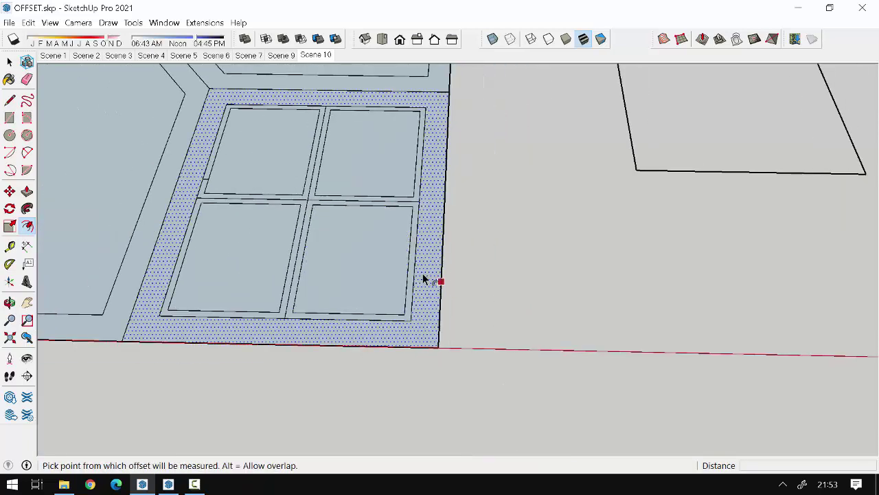
{"action": "mouse_move", "coordinate": [424, 279]}
{"action": "middle_mouse_down"}
{"action": "mouse_move", "coordinate": [381, 344]}
{"action": "mouse_move", "coordinate": [130, 215]}
{"action": "mouse_move", "coordinate": [373, 202]}
{"action": "middle_mouse_up"}
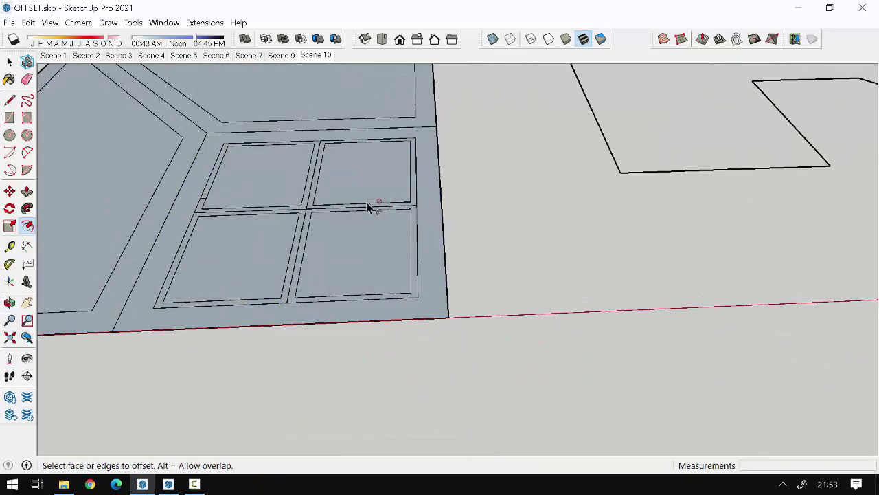
Step: Box-select the open L-shaped and zigzag lines
{"action": "middle_click_drag", "start_coordinate": [320, 305], "coordinate": [462, 193]}
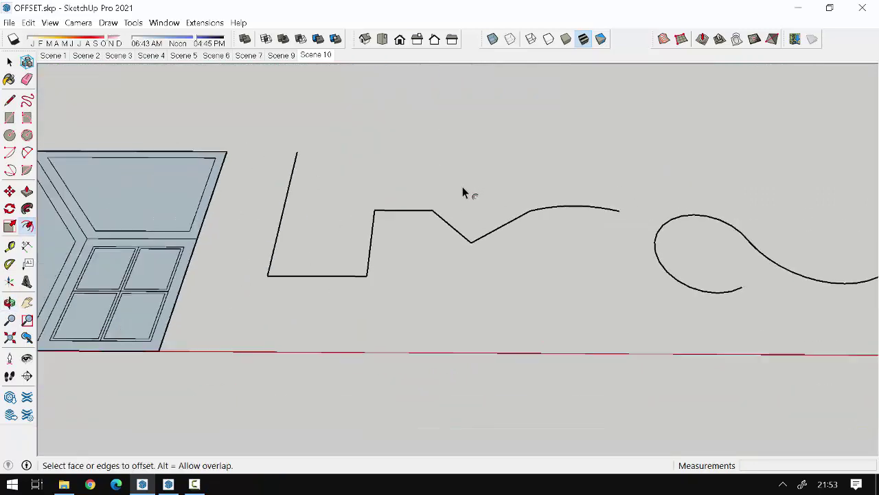
{"action": "key", "text": "space"}
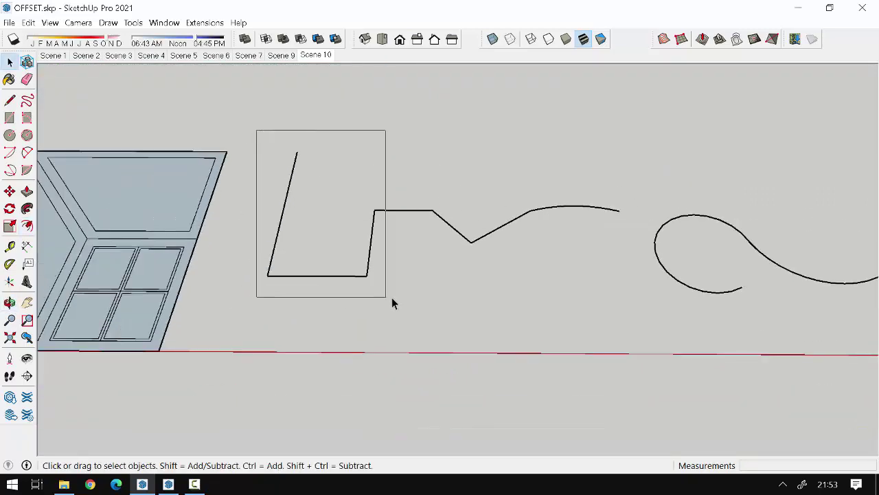
{"action": "mouse_move", "coordinate": [258, 131]}
{"action": "left_mouse_down"}
{"action": "mouse_move", "coordinate": [316, 235]}
{"action": "mouse_move", "coordinate": [279, 319]}
{"action": "left_mouse_up"}
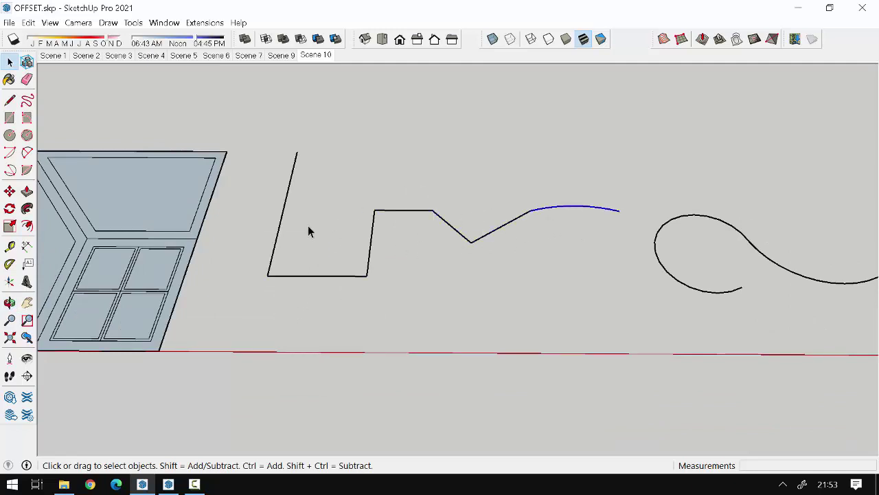
{"action": "left_click_drag", "start_coordinate": [554, 240], "coordinate": [438, 289]}
{"action": "left_click_drag", "start_coordinate": [252, 307], "coordinate": [252, 307]}
Step: Offset the whole open line about 16 cm, then undo it
{"action": "left_click", "coordinate": [27, 225]}
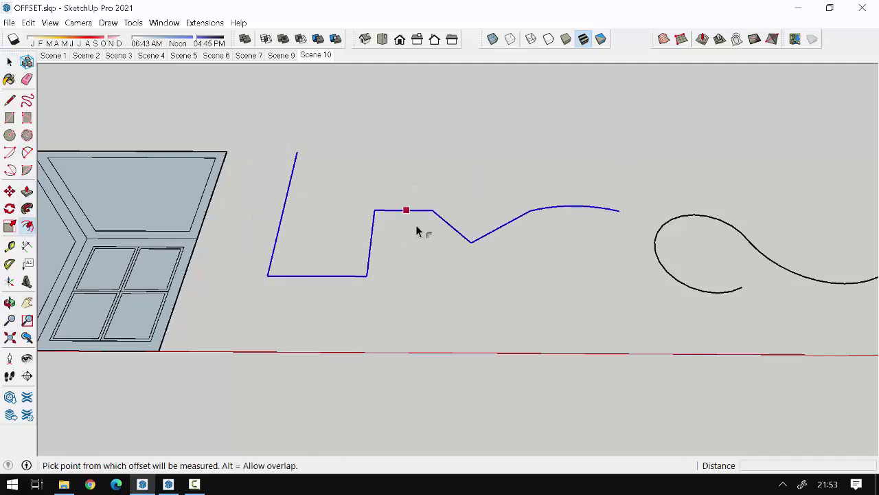
{"action": "scroll", "coordinate": [414, 219], "scroll_direction": "up", "scroll_amount": 1}
{"action": "scroll", "coordinate": [411, 213], "scroll_direction": "up", "scroll_amount": 2}
{"action": "left_click", "coordinate": [410, 206]}
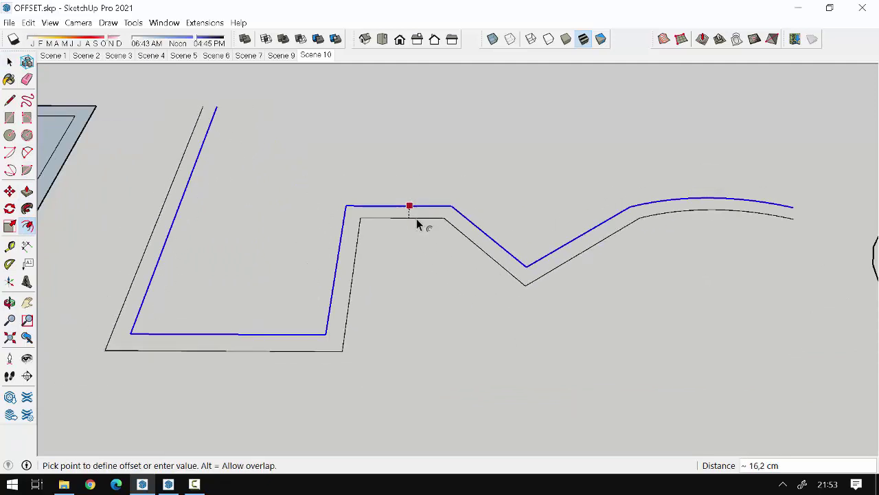
{"action": "left_click", "coordinate": [417, 219]}
{"action": "mouse_move", "coordinate": [390, 328]}
{"action": "middle_mouse_down"}
{"action": "mouse_move", "coordinate": [613, 226]}
{"action": "mouse_move", "coordinate": [418, 257]}
{"action": "mouse_move", "coordinate": [410, 400]}
{"action": "mouse_move", "coordinate": [396, 403]}
{"action": "mouse_move", "coordinate": [377, 351]}
{"action": "middle_mouse_up"}
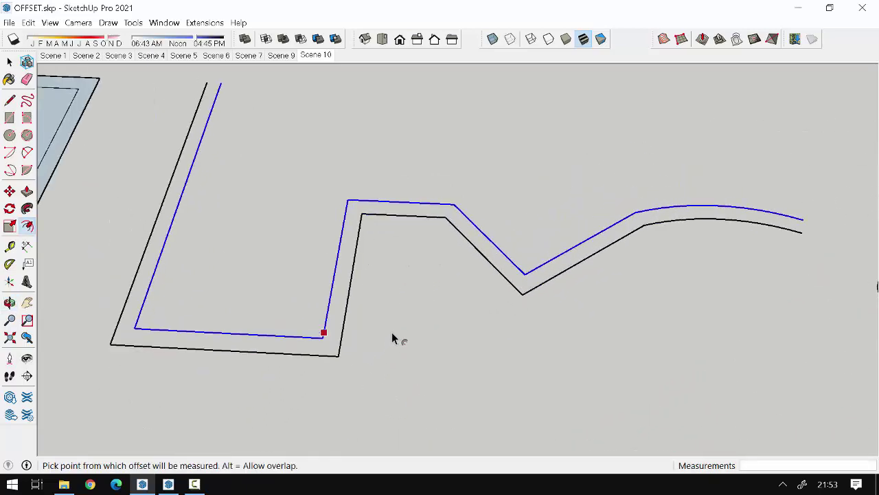
{"action": "key", "text": "ctrl+z"}
{"action": "key", "text": "space"}
{"action": "scroll", "coordinate": [481, 151], "scroll_direction": "down", "scroll_amount": 3}
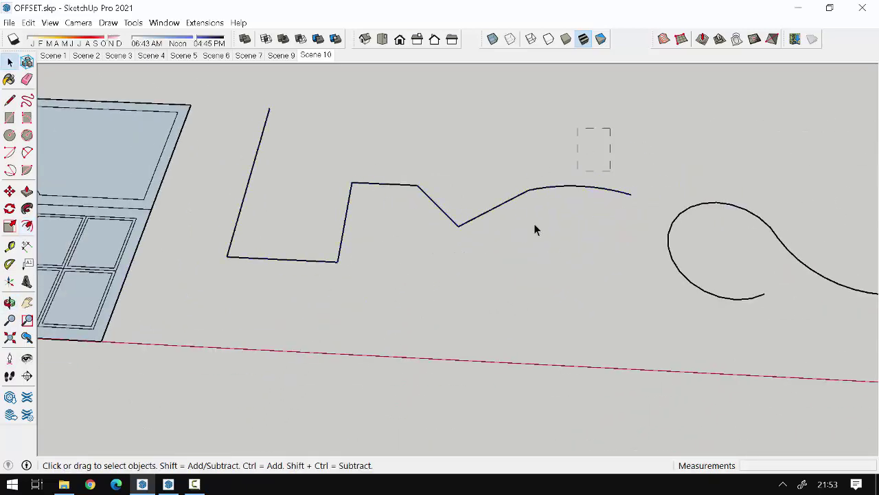
{"action": "scroll", "coordinate": [431, 197], "scroll_direction": "up", "scroll_amount": 1}
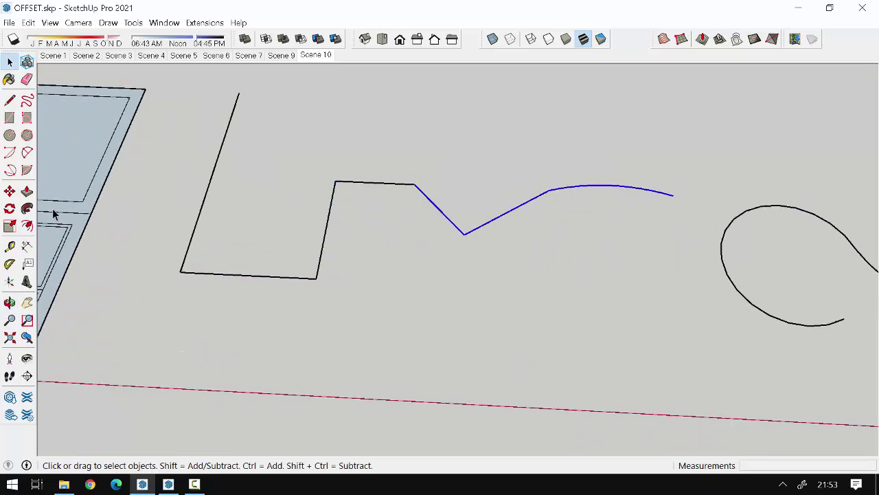
Step: Offset the zigzag-and-arc portion on its own
{"action": "left_click", "coordinate": [27, 225]}
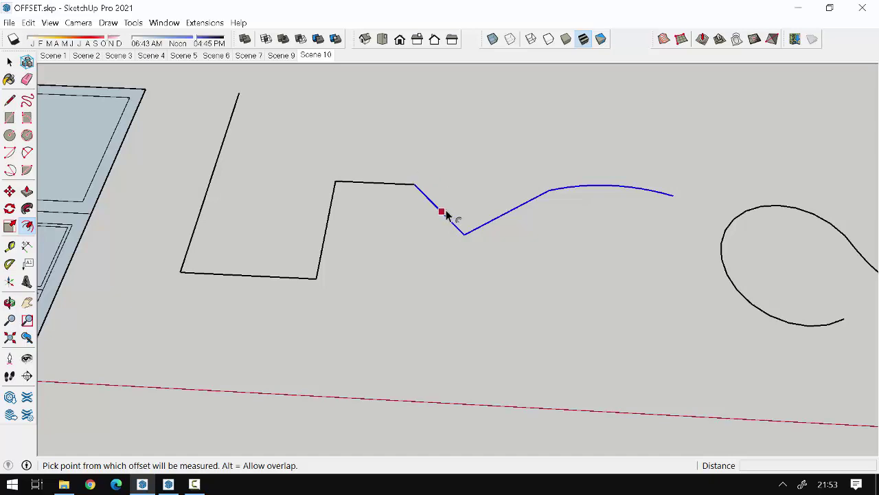
{"action": "left_click", "coordinate": [450, 205]}
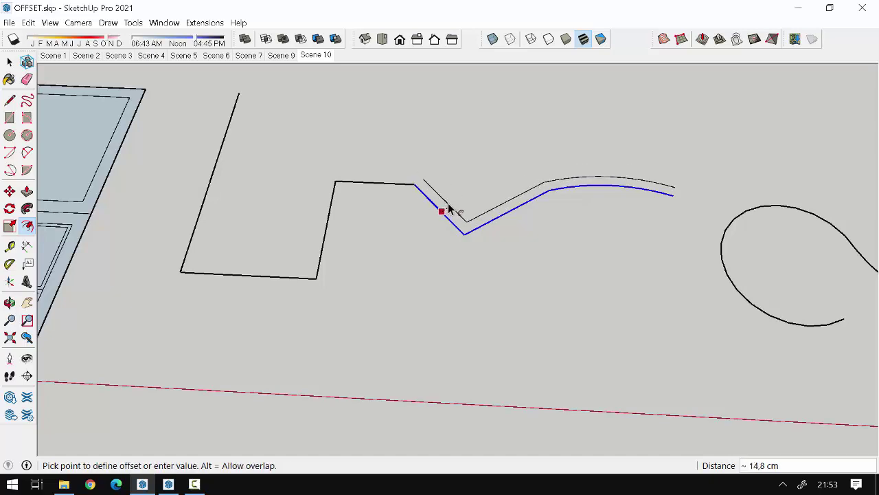
{"action": "left_click", "coordinate": [448, 204]}
{"action": "key", "text": "space"}
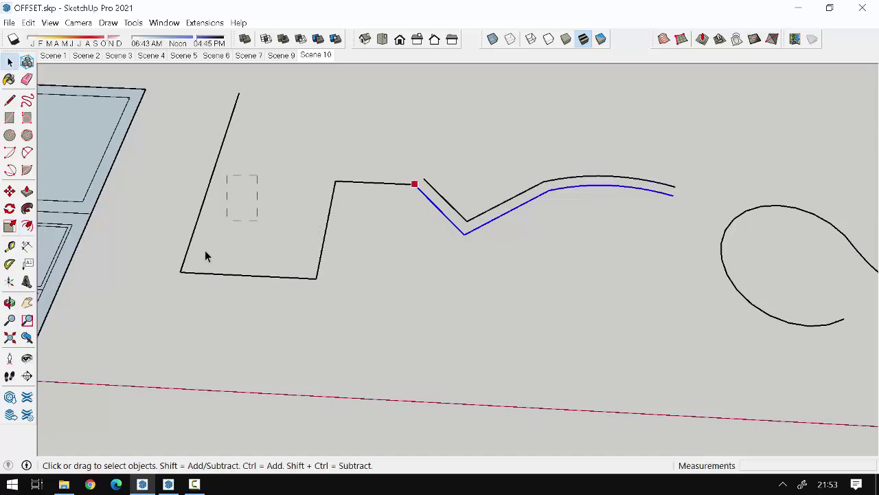
Step: Offset the L-shaped portion separately and deselect it
{"action": "left_click", "coordinate": [28, 226]}
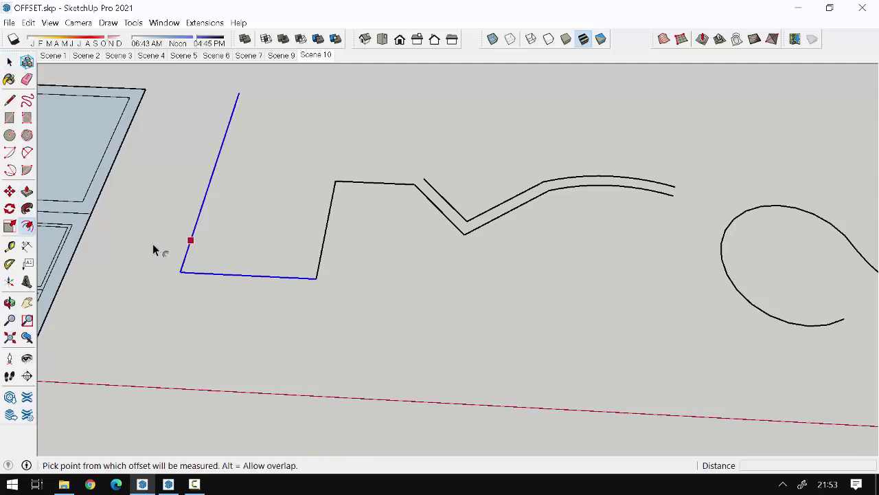
{"action": "left_click", "coordinate": [198, 247]}
{"action": "left_click", "coordinate": [208, 247]}
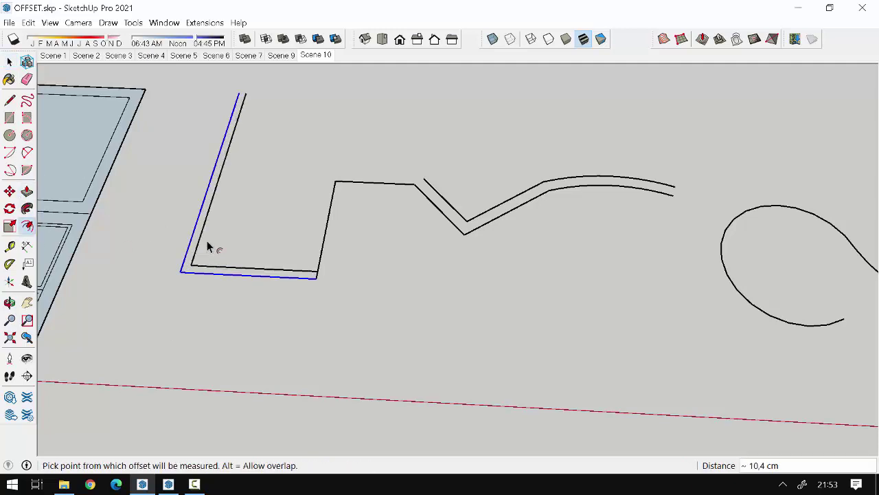
{"action": "scroll", "coordinate": [241, 261], "scroll_direction": "down", "scroll_amount": 2}
{"action": "right_click", "coordinate": [226, 259]}
{"action": "key", "text": "Escape"}
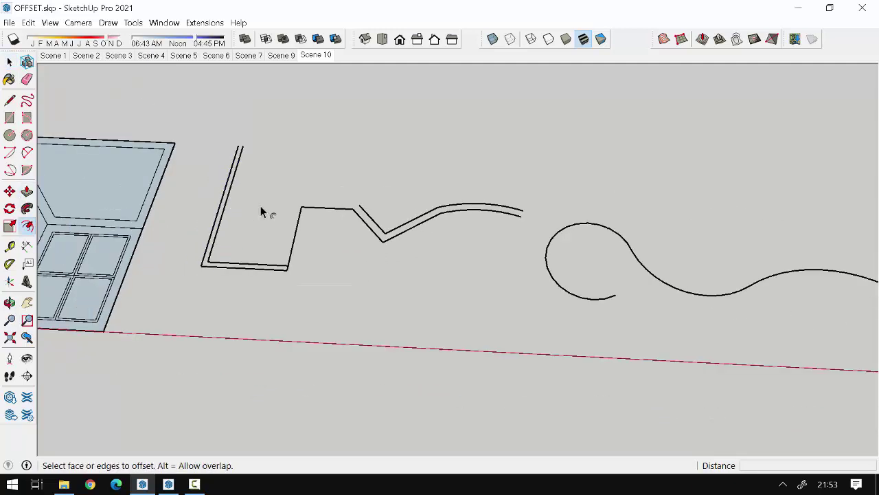
Step: Go through the saved scenes to the wall-with-door scene and select the door face
{"action": "left_click", "coordinate": [284, 56]}
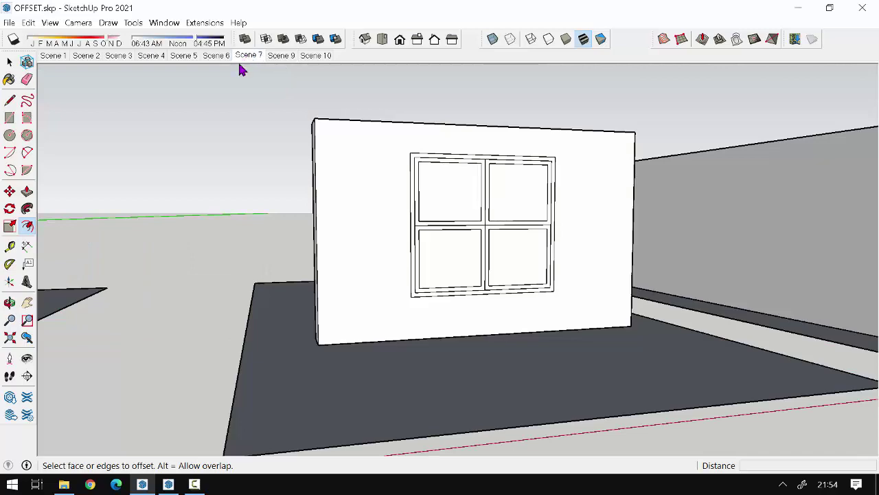
{"action": "left_click", "coordinate": [217, 58]}
{"action": "left_click", "coordinate": [184, 57]}
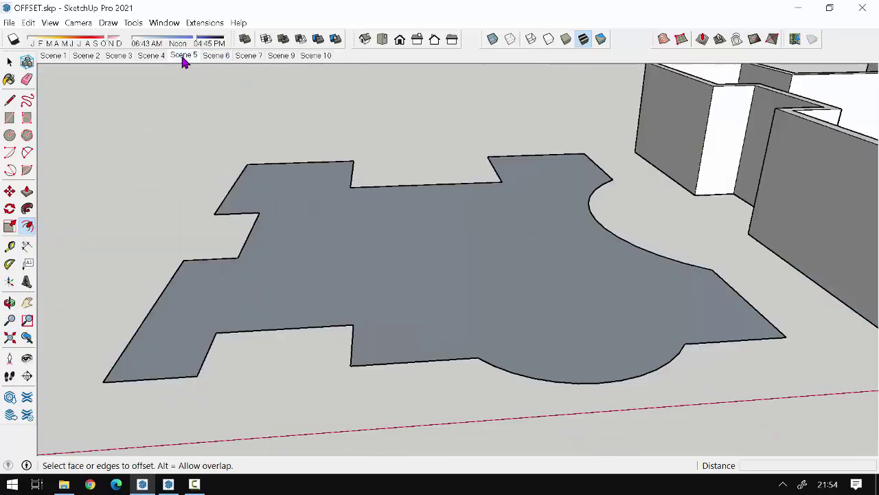
{"action": "left_click", "coordinate": [154, 58]}
{"action": "left_click", "coordinate": [118, 58]}
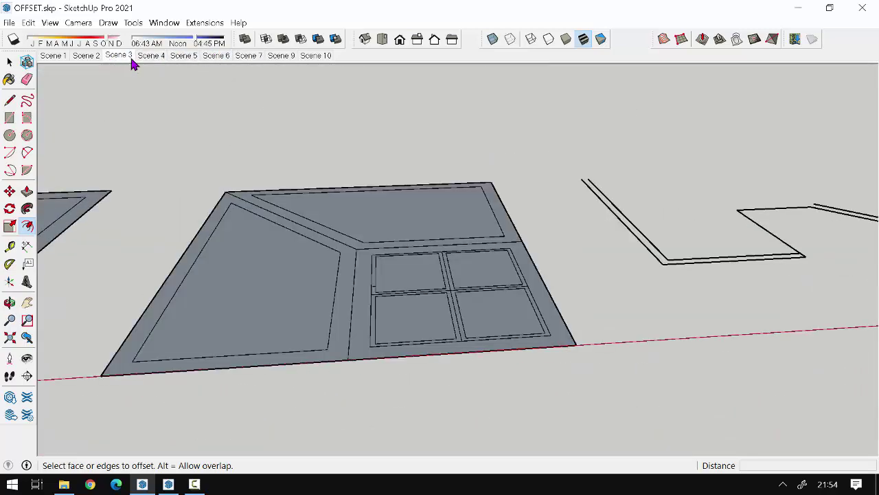
{"action": "left_click", "coordinate": [316, 57]}
{"action": "left_click", "coordinate": [392, 242]}
{"action": "scroll", "coordinate": [334, 215], "scroll_direction": "up", "scroll_amount": 5}
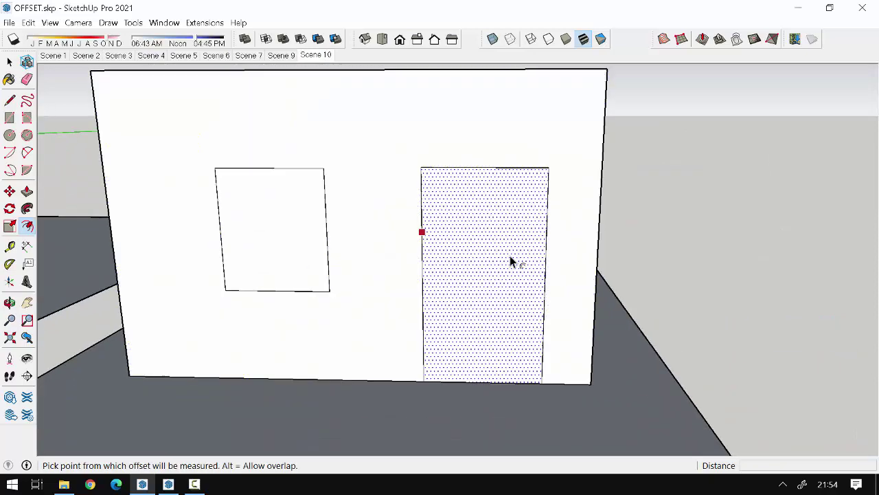
{"action": "key", "text": "space"}
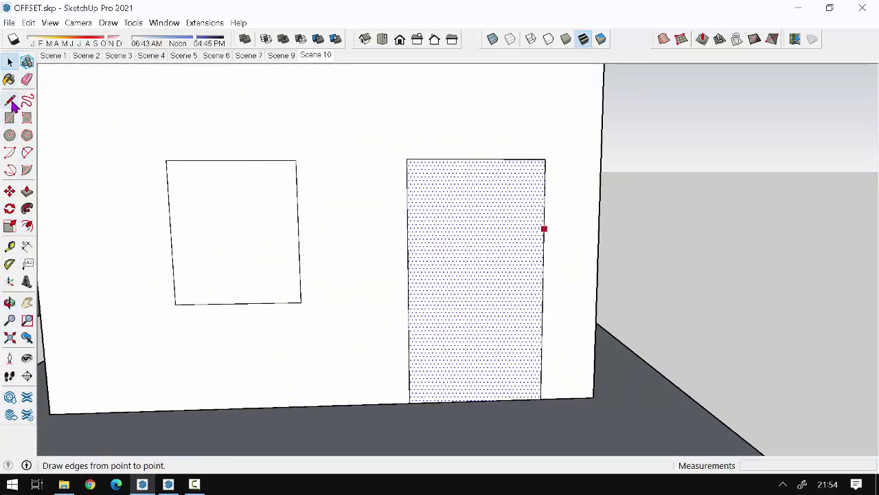
Step: Offset the door outline outward, then select the door's right, top and left edges
{"action": "left_click", "coordinate": [29, 228]}
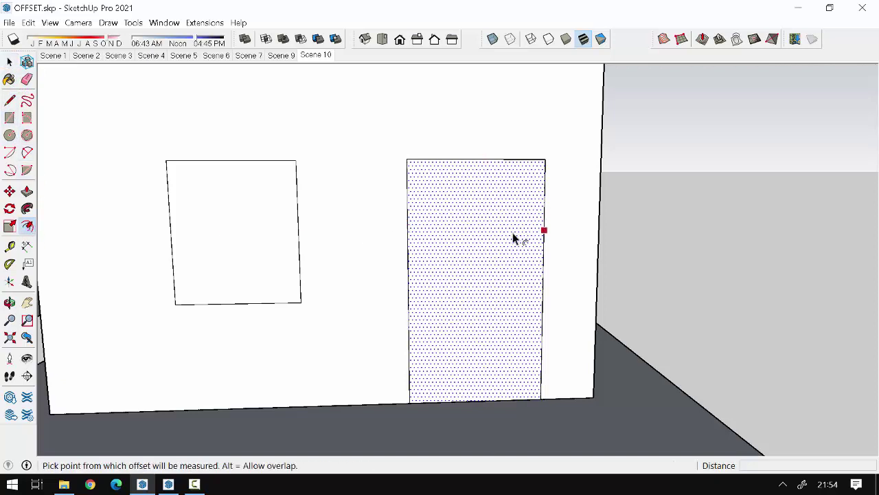
{"action": "left_click", "coordinate": [502, 272]}
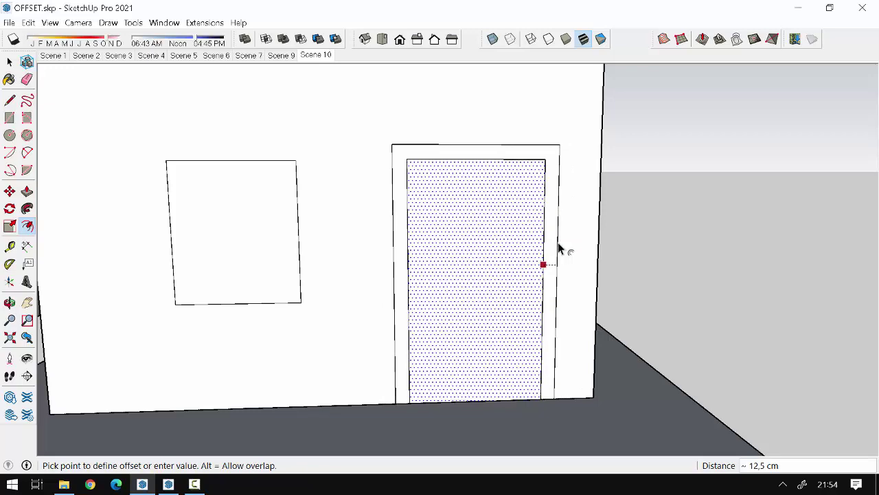
{"action": "left_click", "coordinate": [558, 242]}
{"action": "mouse_move", "coordinate": [560, 391]}
{"action": "middle_mouse_down"}
{"action": "mouse_move", "coordinate": [553, 186]}
{"action": "mouse_move", "coordinate": [550, 413]}
{"action": "middle_mouse_up"}
{"action": "scroll", "coordinate": [547, 356], "scroll_direction": "up", "scroll_amount": 2}
{"action": "key", "text": "space"}
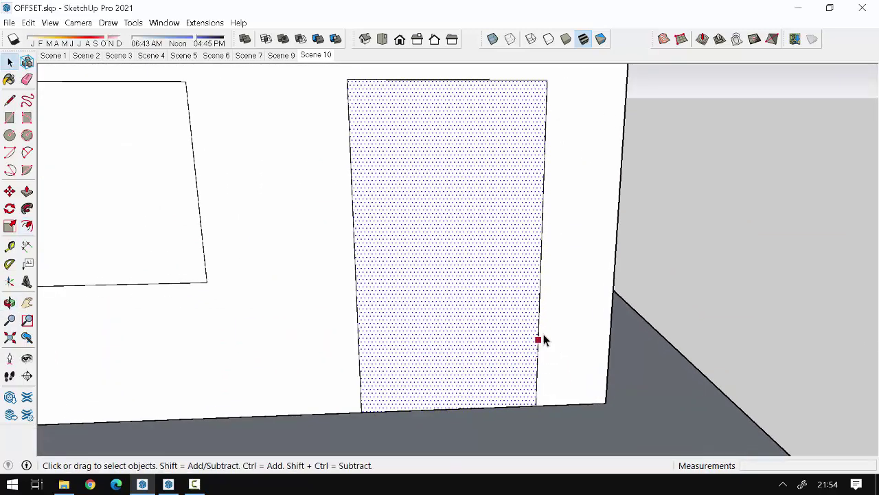
{"action": "left_click", "coordinate": [543, 333]}
{"action": "left_click", "coordinate": [539, 331]}
{"action": "scroll", "coordinate": [539, 336], "scroll_direction": "down", "scroll_amount": 2}
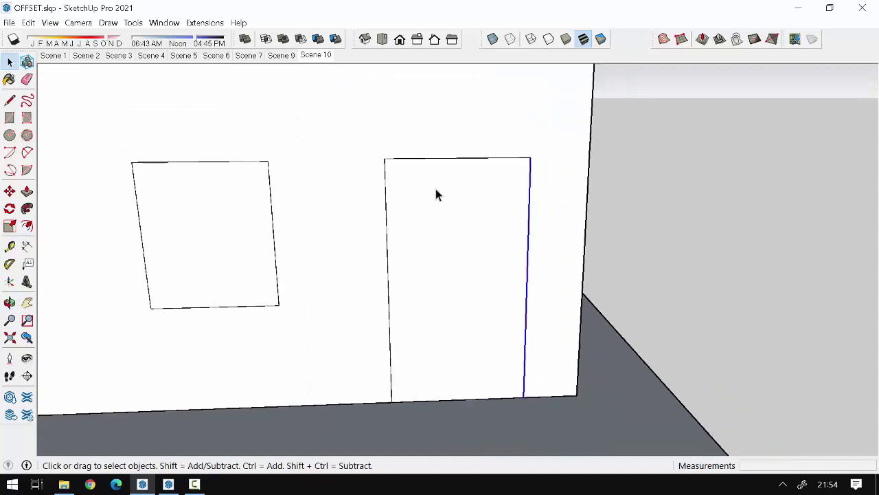
{"action": "left_click", "coordinate": [431, 159], "text": "shift"}
{"action": "left_click", "coordinate": [388, 223], "text": "shift"}
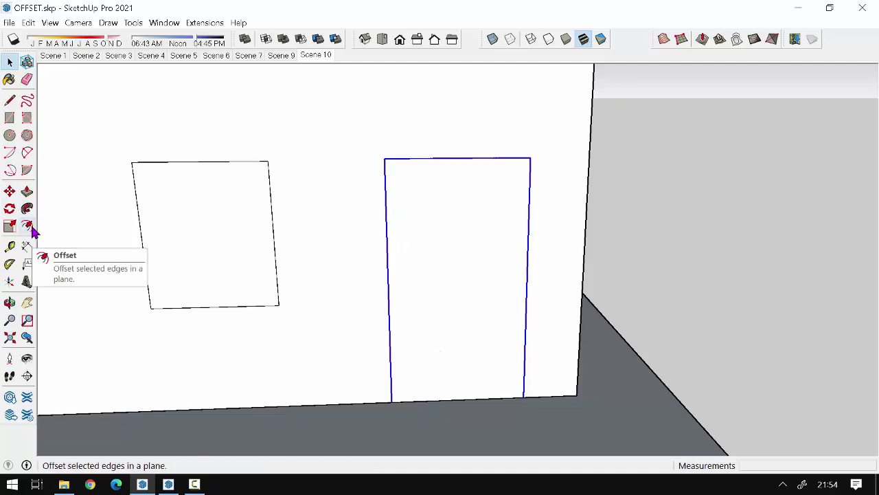
Step: Offset the selected door edges outward to outline the frame border
{"action": "left_click", "coordinate": [27, 227]}
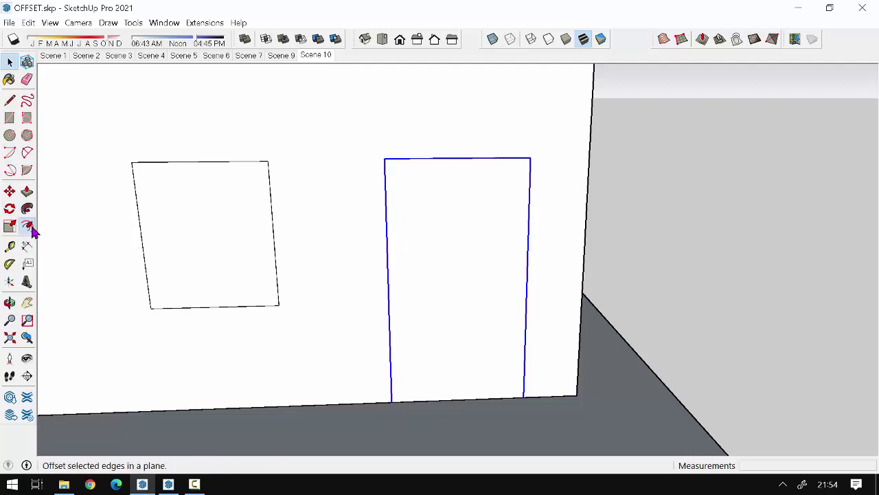
{"action": "scroll", "coordinate": [437, 208], "scroll_direction": "up", "scroll_amount": 1}
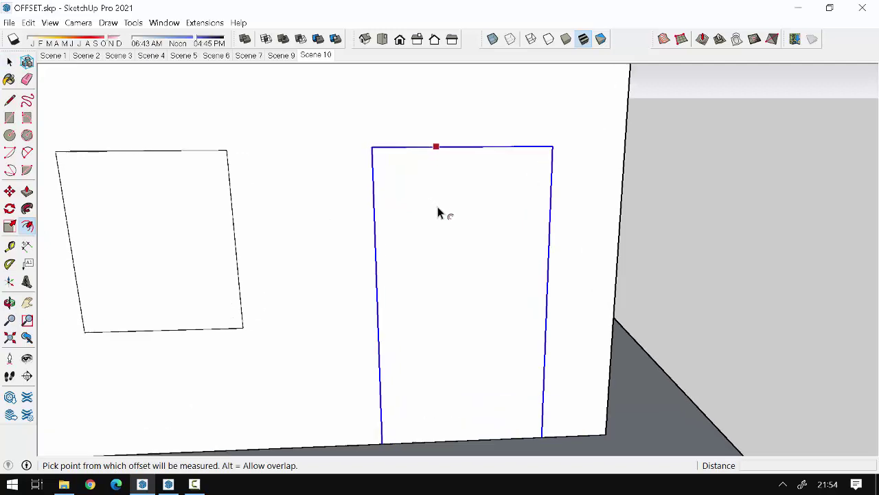
{"action": "left_click", "coordinate": [443, 147]}
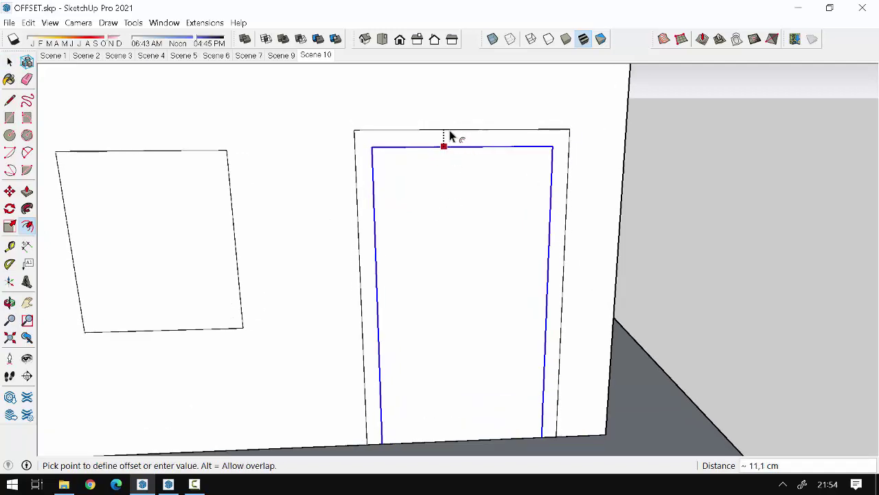
{"action": "left_click", "coordinate": [450, 132]}
{"action": "mouse_move", "coordinate": [490, 256]}
{"action": "middle_mouse_down"}
{"action": "mouse_move", "coordinate": [569, 328]}
{"action": "mouse_move", "coordinate": [570, 343]}
{"action": "middle_mouse_up"}
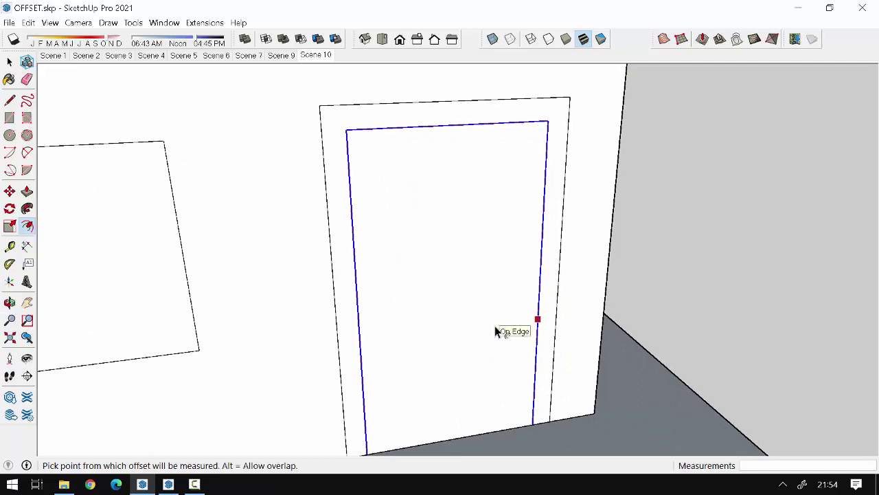
Step: Pull the door frame out 12,7 cm and push the door face through the wall
{"action": "key", "text": "p"}
{"action": "left_click", "coordinate": [550, 129]}
{"action": "left_click", "coordinate": [557, 133]}
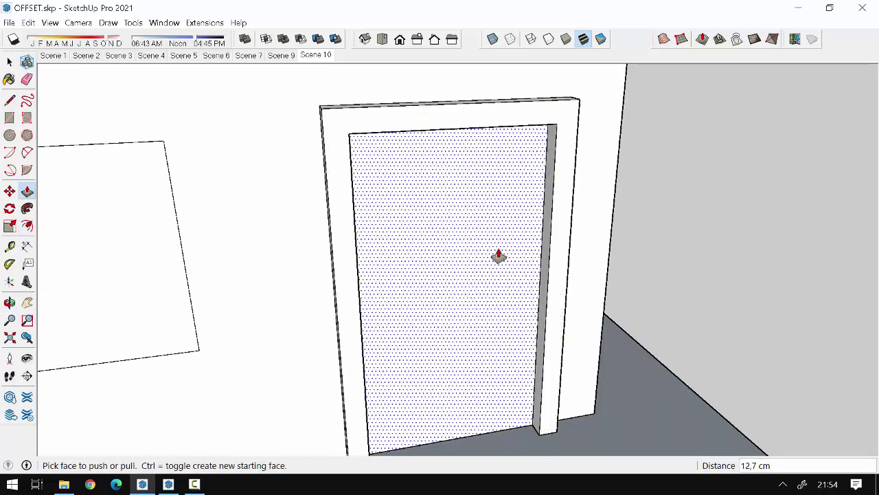
{"action": "mouse_move", "coordinate": [499, 256]}
{"action": "middle_mouse_down"}
{"action": "mouse_move", "coordinate": [619, 175]}
{"action": "mouse_move", "coordinate": [472, 275]}
{"action": "mouse_move", "coordinate": [581, 208]}
{"action": "middle_mouse_up"}
{"action": "double_click", "coordinate": [467, 277]}
{"action": "scroll", "coordinate": [467, 278], "scroll_direction": "down", "scroll_amount": 5}
{"action": "scroll", "coordinate": [389, 249], "scroll_direction": "up", "scroll_amount": 5}
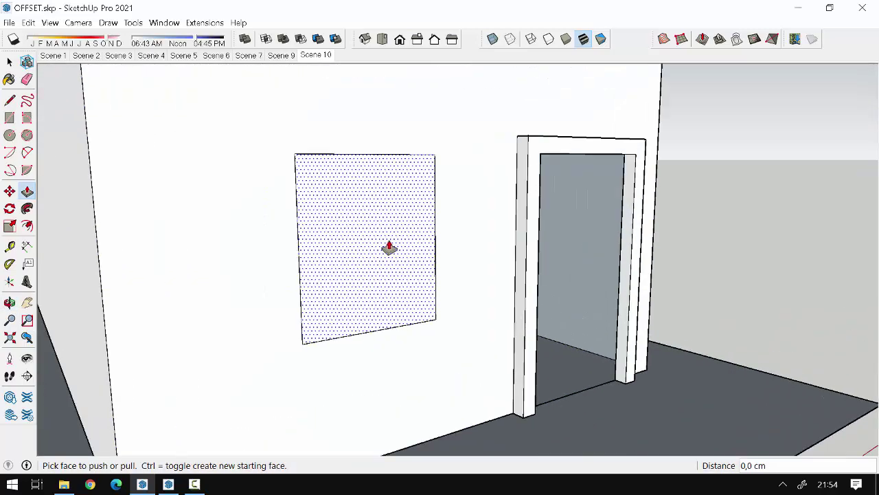
{"action": "mouse_move", "coordinate": [389, 249]}
{"action": "middle_mouse_down"}
{"action": "mouse_move", "coordinate": [273, 251]}
{"action": "mouse_move", "coordinate": [296, 222]}
{"action": "middle_mouse_up"}
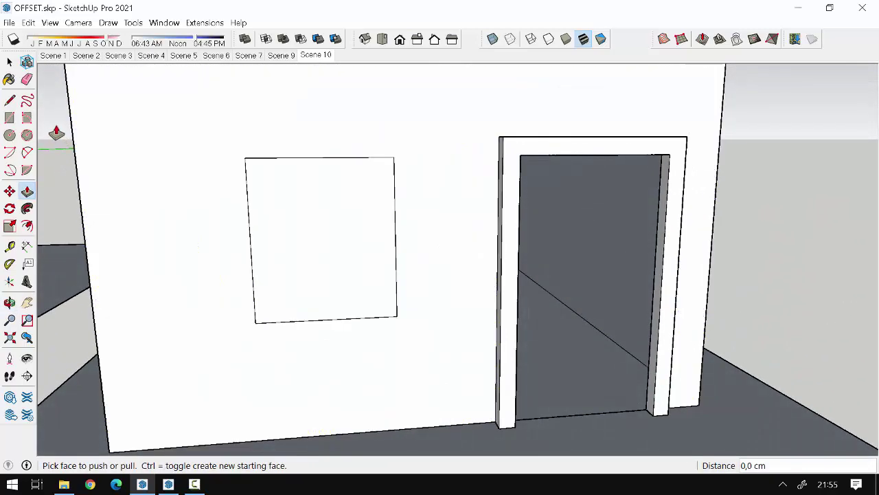
Step: Offset the window's outline outward to create the frame border
{"action": "left_click", "coordinate": [27, 226]}
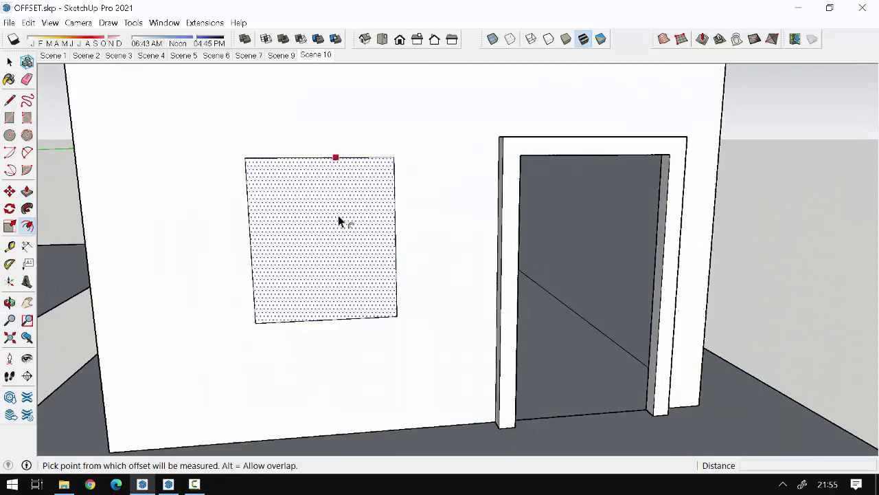
{"action": "left_click", "coordinate": [333, 213]}
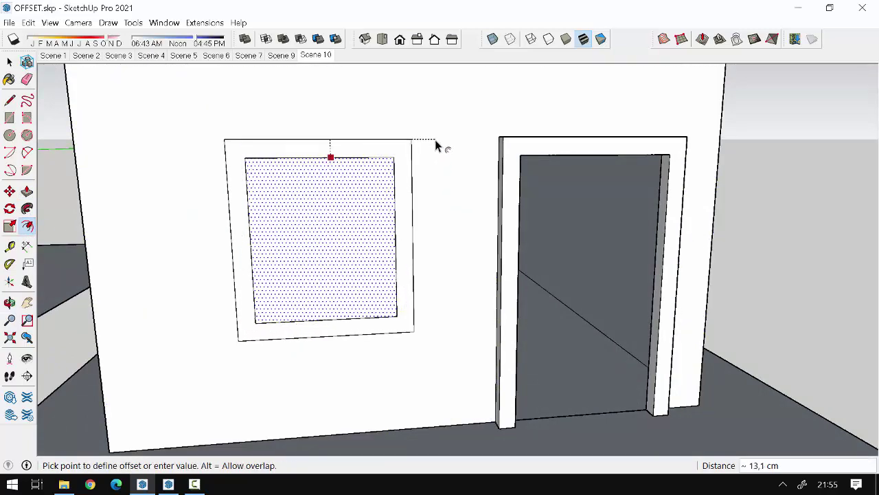
{"action": "key", "text": "Escape"}
{"action": "mouse_move", "coordinate": [431, 247]}
{"action": "middle_mouse_down"}
{"action": "mouse_move", "coordinate": [288, 232]}
{"action": "mouse_move", "coordinate": [465, 186]}
{"action": "middle_mouse_up"}
{"action": "scroll", "coordinate": [504, 151], "scroll_direction": "up", "scroll_amount": 3}
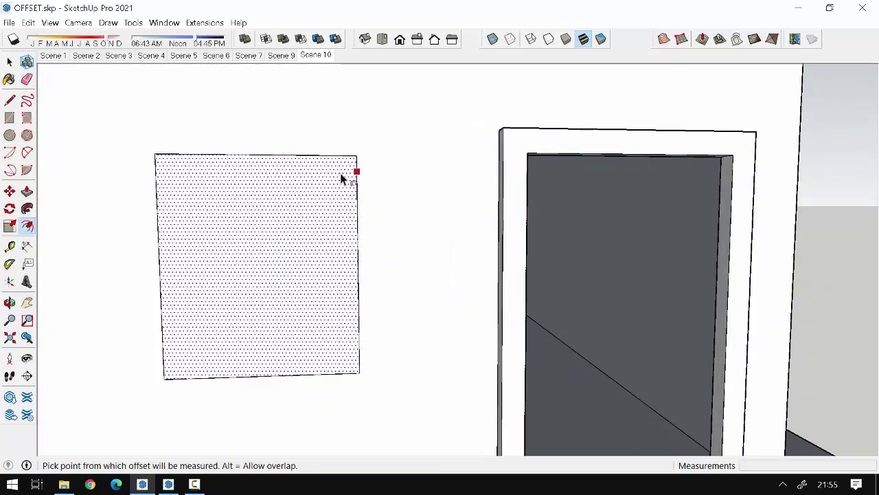
{"action": "left_click", "coordinate": [301, 201]}
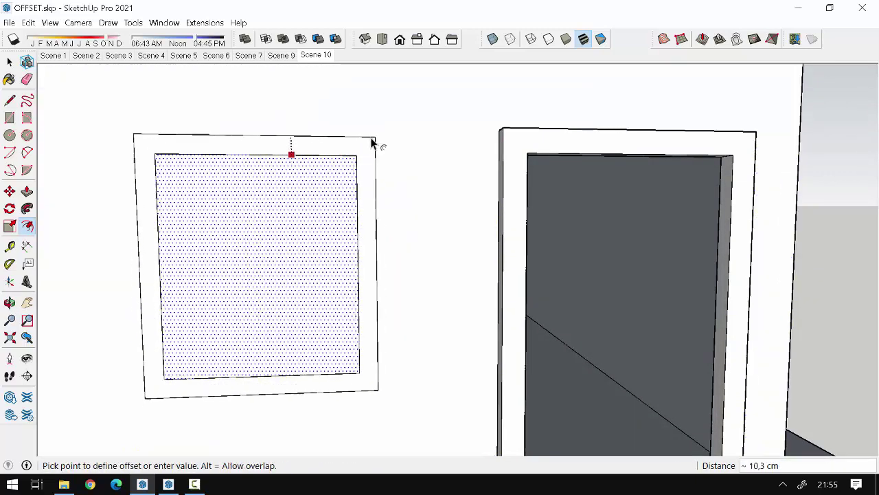
{"action": "left_click", "coordinate": [371, 142]}
{"action": "mouse_move", "coordinate": [391, 262]}
{"action": "middle_mouse_down"}
{"action": "mouse_move", "coordinate": [616, 241]}
{"action": "mouse_move", "coordinate": [582, 266]}
{"action": "mouse_move", "coordinate": [451, 295]}
{"action": "middle_mouse_up"}
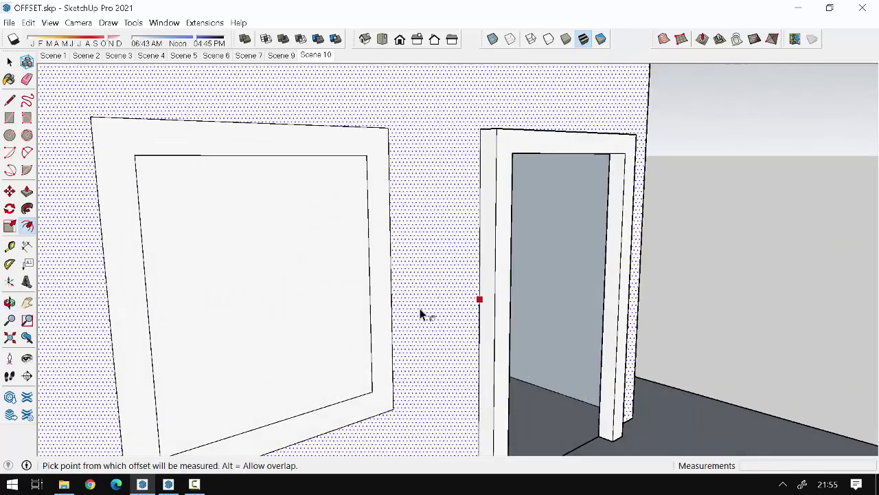
Step: Pull the window frame ring out 9,0 cm from the wall
{"action": "key", "text": "p"}
{"action": "left_click", "coordinate": [379, 251]}
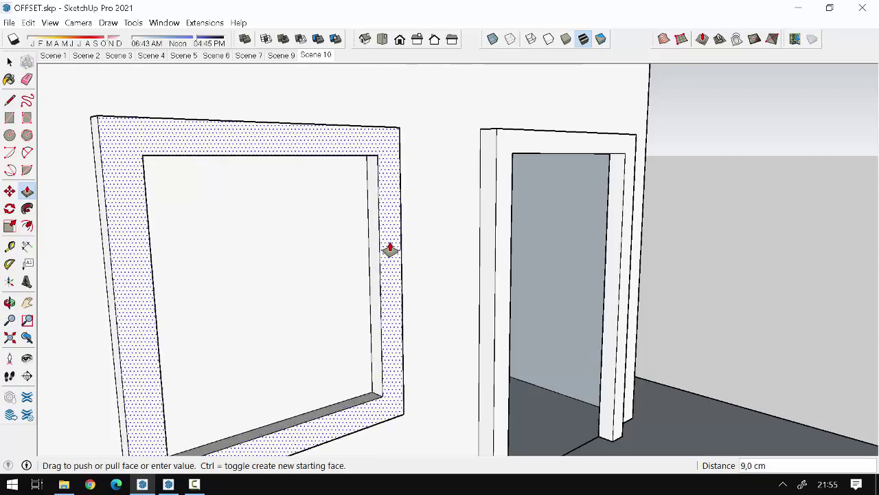
{"action": "left_click", "coordinate": [390, 250]}
{"action": "scroll", "coordinate": [337, 272], "scroll_direction": "down", "scroll_amount": 3}
{"action": "scroll", "coordinate": [459, 298], "scroll_direction": "down", "scroll_amount": 2}
{"action": "middle_click_drag", "start_coordinate": [459, 297], "coordinate": [362, 268]}
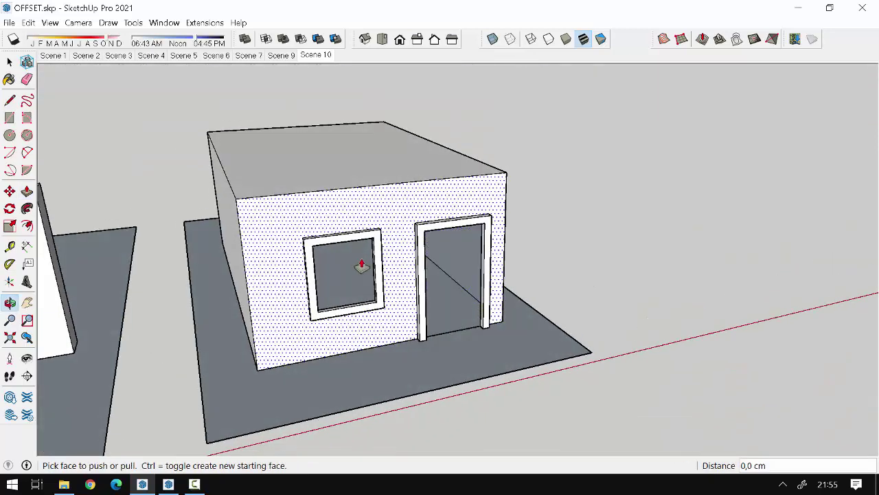
Step: Jump to Scene 4's view of the blue S-shaped curve
{"action": "left_click", "coordinate": [52, 58]}
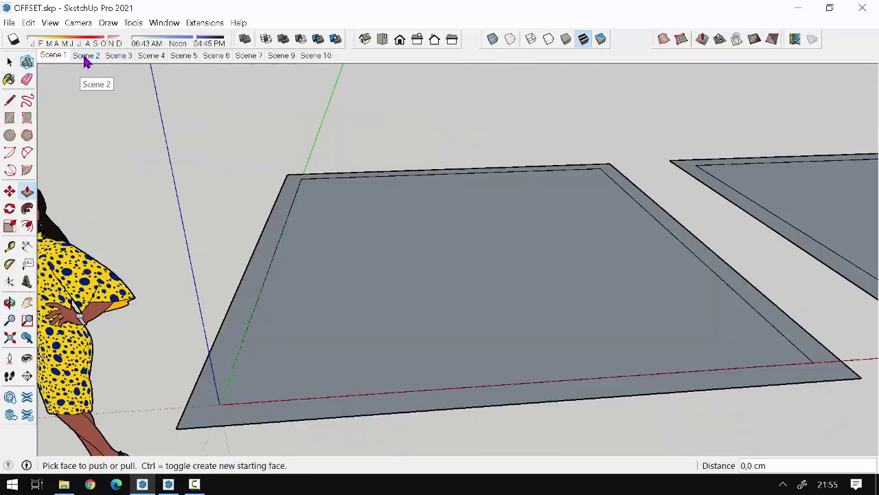
{"action": "key", "text": "space"}
{"action": "left_click", "coordinate": [151, 55]}
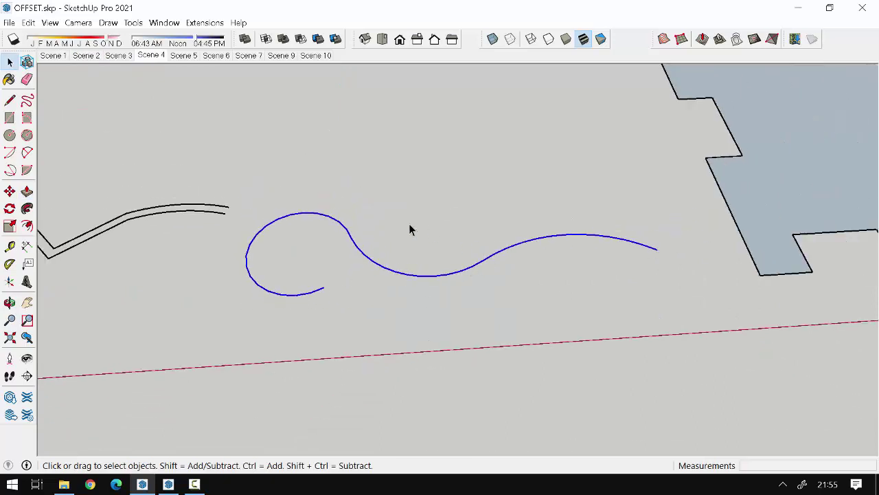
{"action": "scroll", "coordinate": [374, 241], "scroll_direction": "up", "scroll_amount": 2}
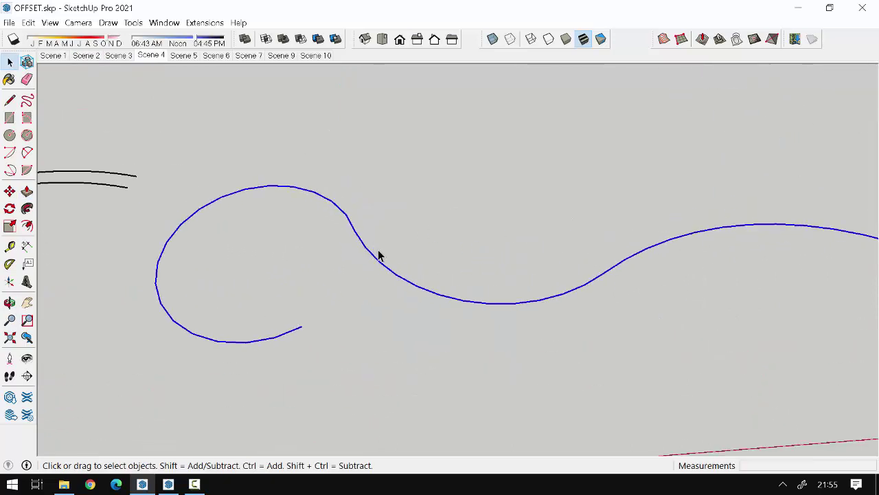
{"action": "scroll", "coordinate": [336, 284], "scroll_direction": "down", "scroll_amount": 2}
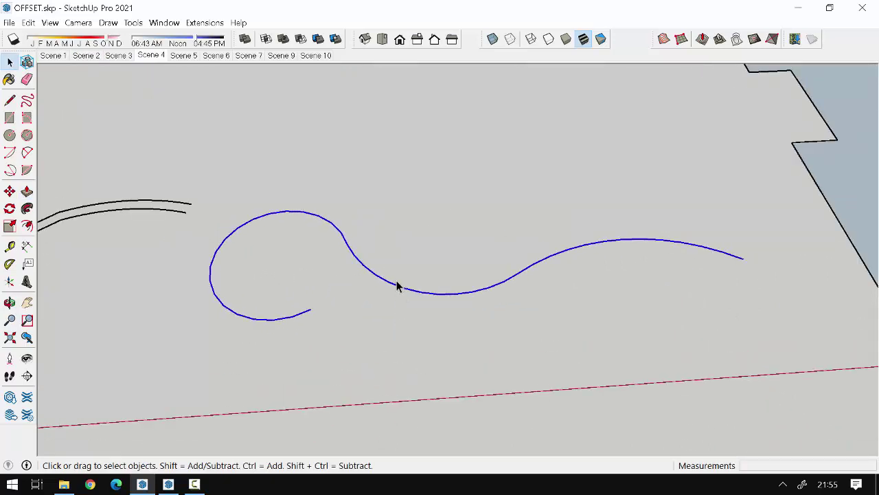
Step: Offset the blue curve to place a parallel copy beside it
{"action": "left_click", "coordinate": [27, 226]}
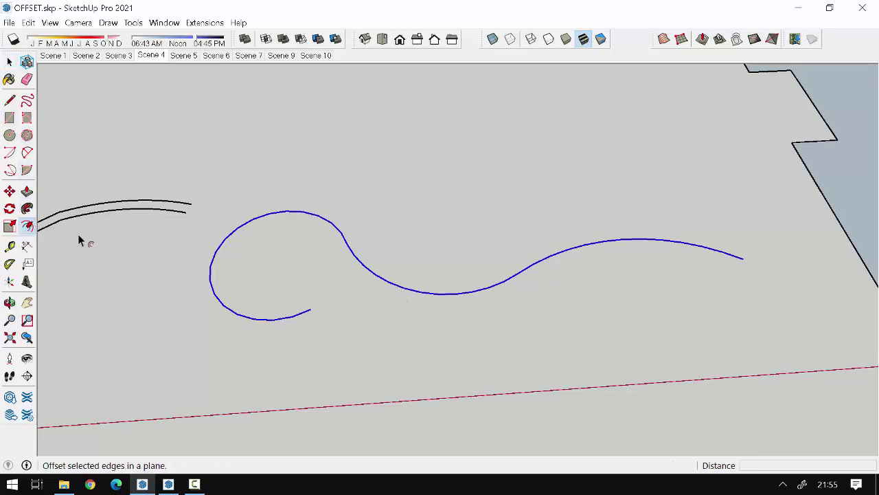
{"action": "left_click", "coordinate": [352, 243]}
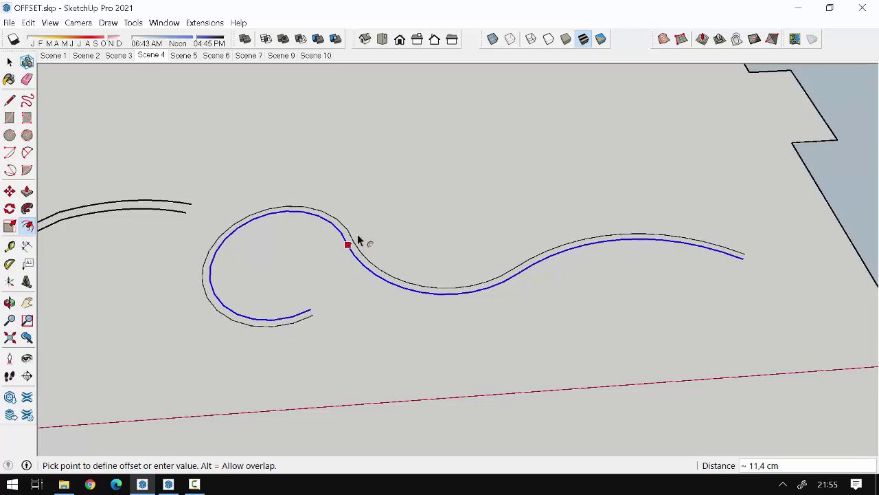
{"action": "left_click", "coordinate": [358, 245]}
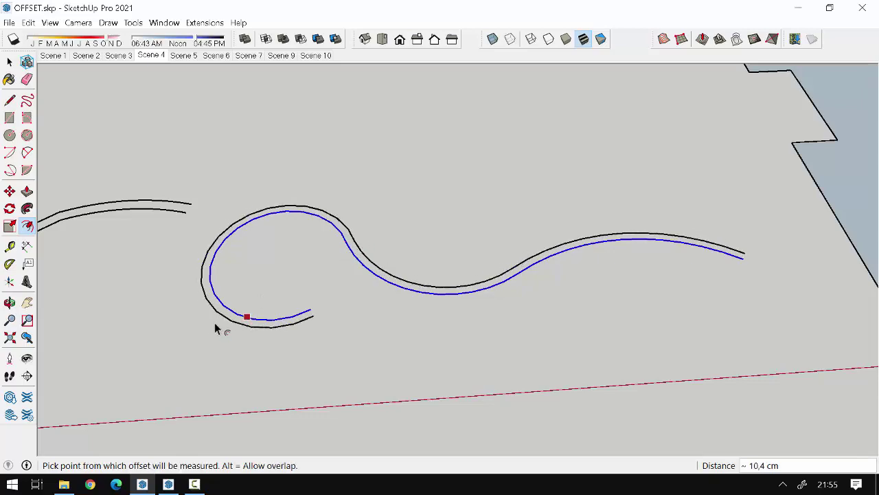
{"action": "mouse_move", "coordinate": [217, 324]}
{"action": "middle_mouse_down"}
{"action": "mouse_move", "coordinate": [410, 269]}
{"action": "mouse_move", "coordinate": [467, 223]}
{"action": "mouse_move", "coordinate": [251, 291]}
{"action": "middle_mouse_up"}
{"action": "scroll", "coordinate": [206, 294], "scroll_direction": "down", "scroll_amount": 3}
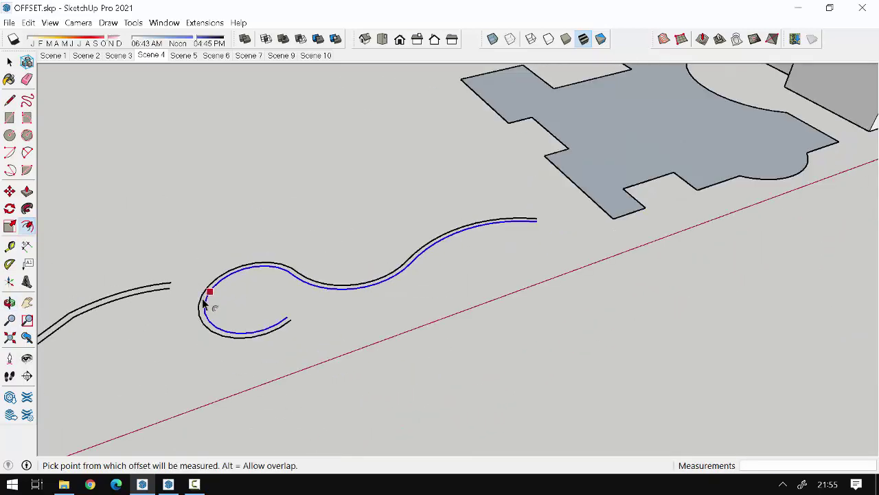
{"action": "scroll", "coordinate": [506, 220], "scroll_direction": "down", "scroll_amount": 2}
{"action": "scroll", "coordinate": [586, 161], "scroll_direction": "up", "scroll_amount": 3}
{"action": "scroll", "coordinate": [586, 162], "scroll_direction": "up", "scroll_amount": 3}
Step: Orbit the view toward the irregular floor slab
{"action": "middle_click_drag", "start_coordinate": [586, 162], "coordinate": [478, 235]}
{"action": "scroll", "coordinate": [402, 220], "scroll_direction": "down", "scroll_amount": 3}
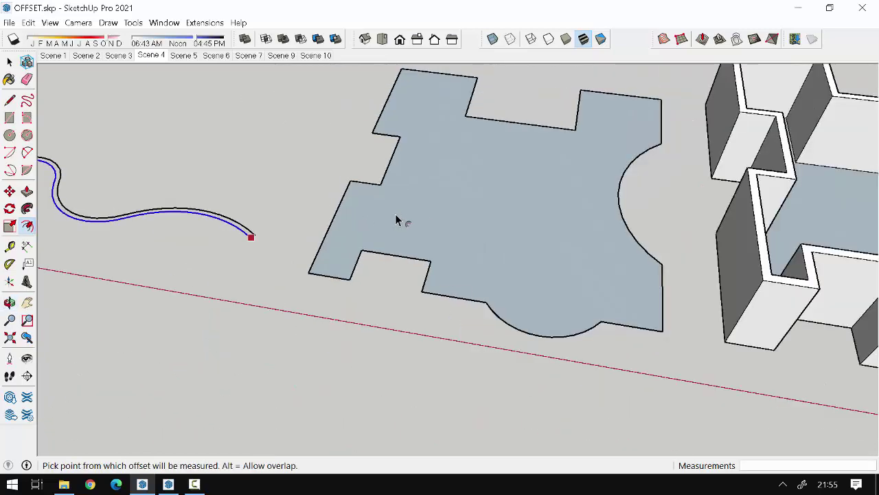
{"action": "middle_click_drag", "start_coordinate": [403, 220], "coordinate": [547, 189]}
{"action": "key", "text": "space"}
{"action": "scroll", "coordinate": [508, 187], "scroll_direction": "up", "scroll_amount": 2}
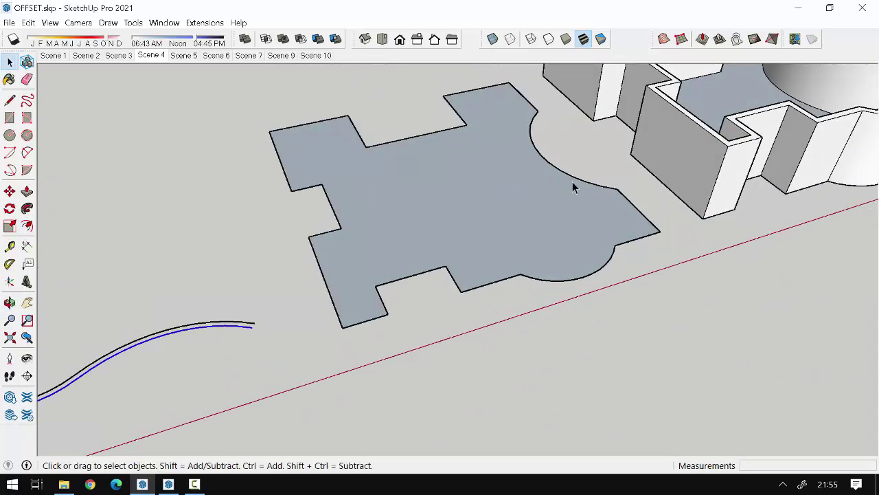
{"action": "mouse_move", "coordinate": [573, 184]}
{"action": "middle_mouse_down"}
{"action": "mouse_move", "coordinate": [552, 257]}
{"action": "mouse_move", "coordinate": [508, 202]}
{"action": "mouse_move", "coordinate": [599, 280]}
{"action": "middle_mouse_up"}
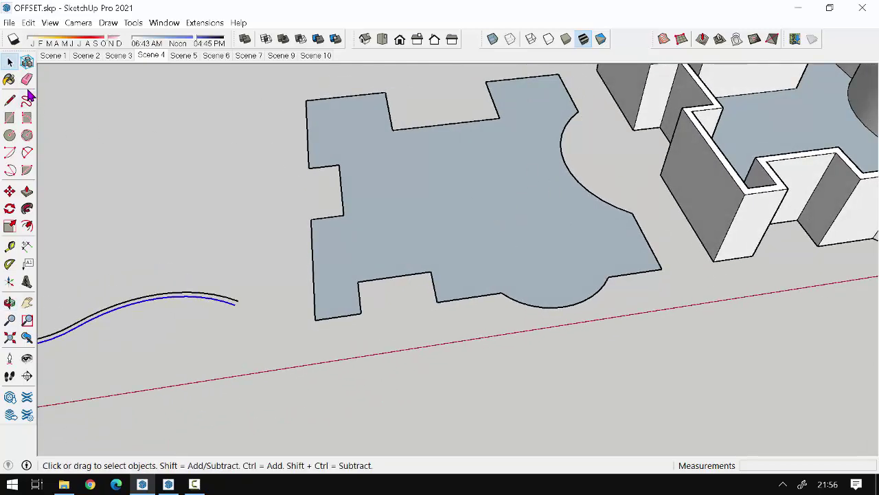
Step: Inset the irregular floor slab's outline by 20 cm
{"action": "mouse_move", "coordinate": [292, 167]}
{"action": "middle_mouse_down"}
{"action": "mouse_move", "coordinate": [493, 193]}
{"action": "mouse_move", "coordinate": [616, 164]}
{"action": "middle_mouse_up"}
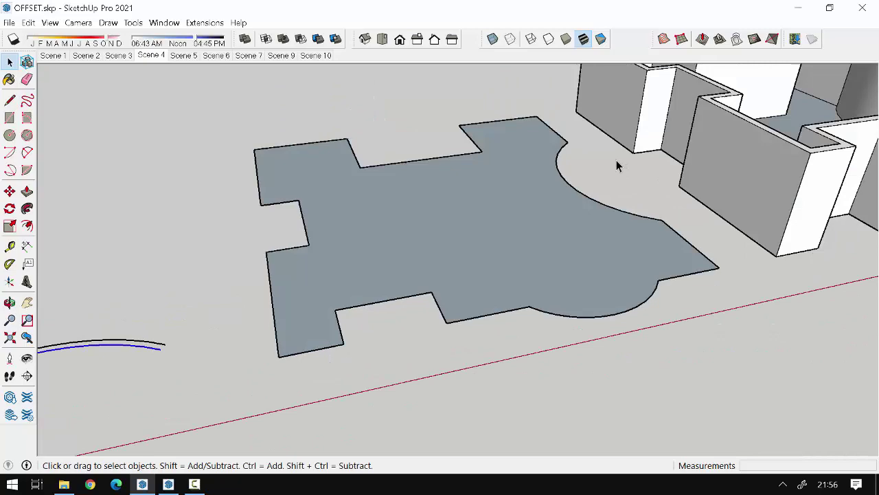
{"action": "left_click", "coordinate": [28, 227]}
{"action": "scroll", "coordinate": [356, 301], "scroll_direction": "up", "scroll_amount": 3}
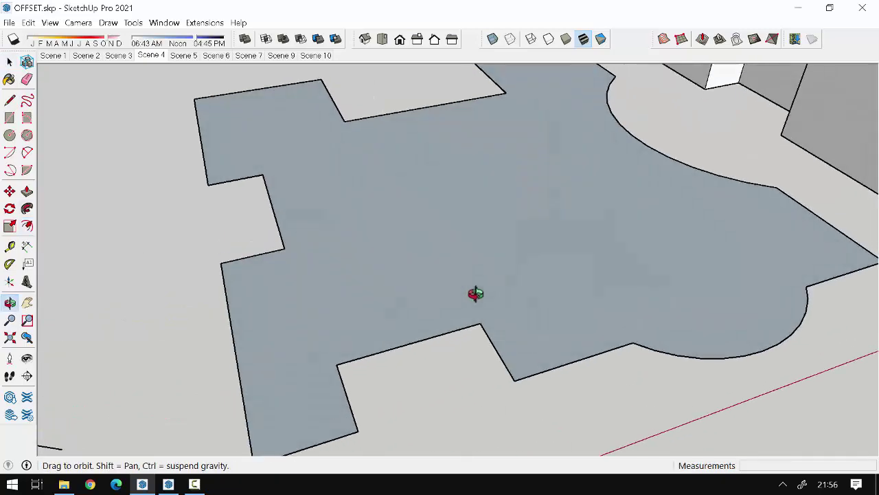
{"action": "middle_click_drag", "start_coordinate": [472, 295], "coordinate": [428, 227]}
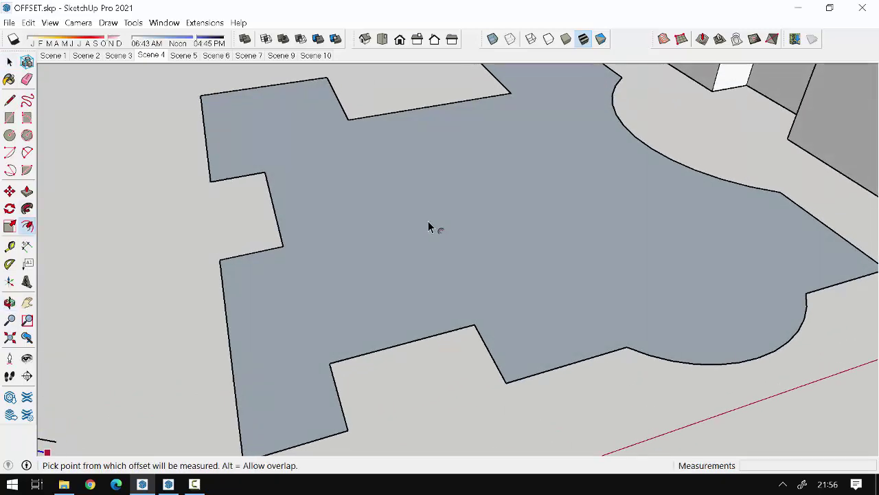
{"action": "left_click", "coordinate": [445, 329]}
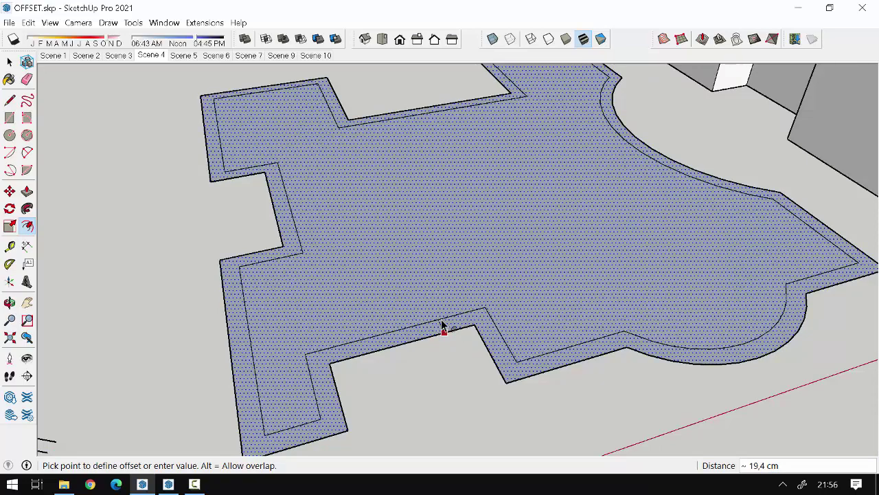
{"action": "type", "text": "20"}
{"action": "key", "text": "Return"}
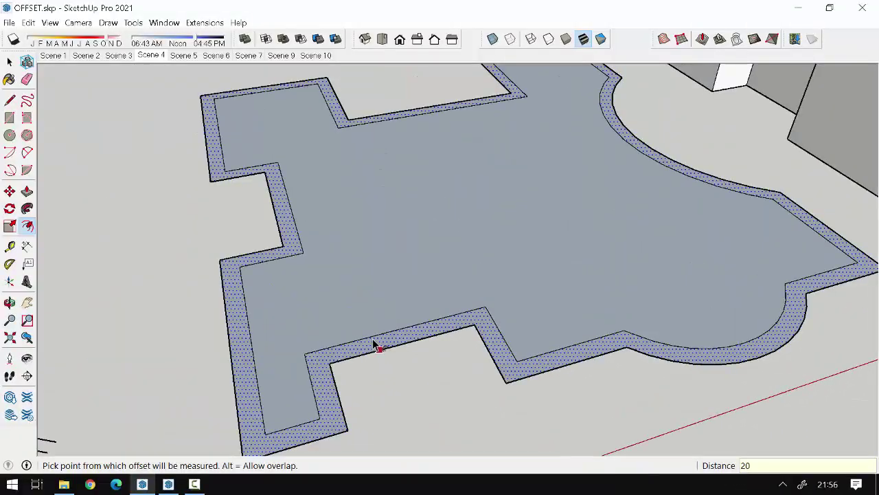
{"action": "mouse_move", "coordinate": [379, 346]}
{"action": "middle_mouse_down"}
{"action": "mouse_move", "coordinate": [481, 292]}
{"action": "mouse_move", "coordinate": [487, 269]}
{"action": "middle_mouse_up"}
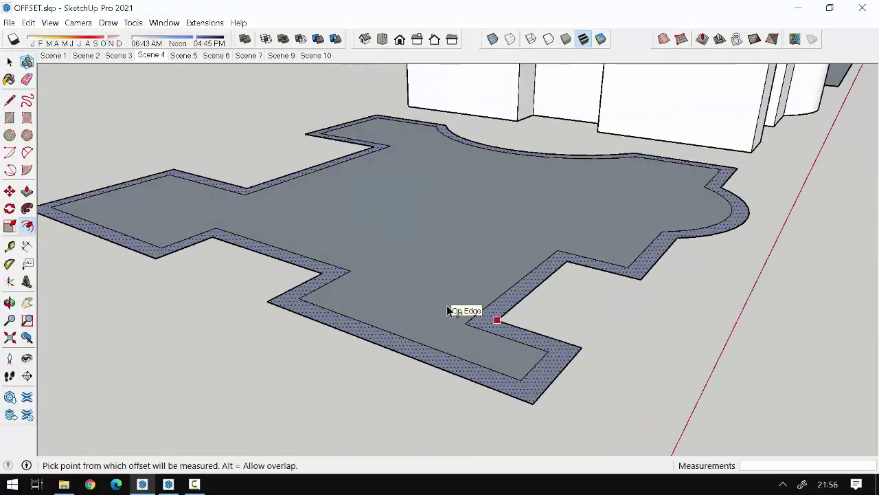
Step: Raise the 20 cm border strip into walls 270 cm tall
{"action": "key", "text": "p"}
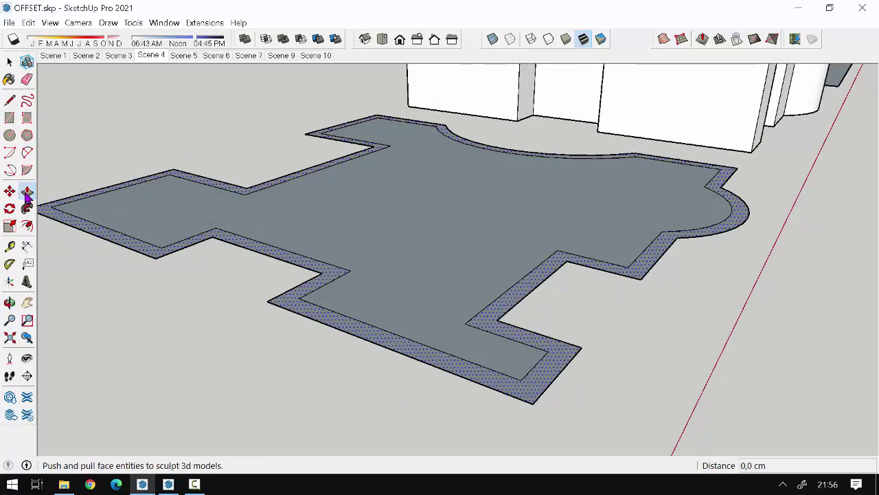
{"action": "left_click", "coordinate": [553, 357]}
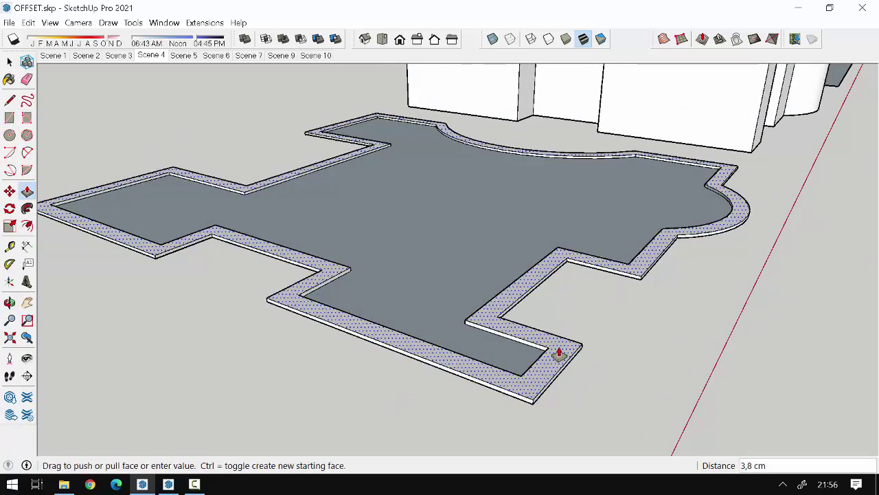
{"action": "scroll", "coordinate": [558, 347], "scroll_direction": "down", "scroll_amount": 2}
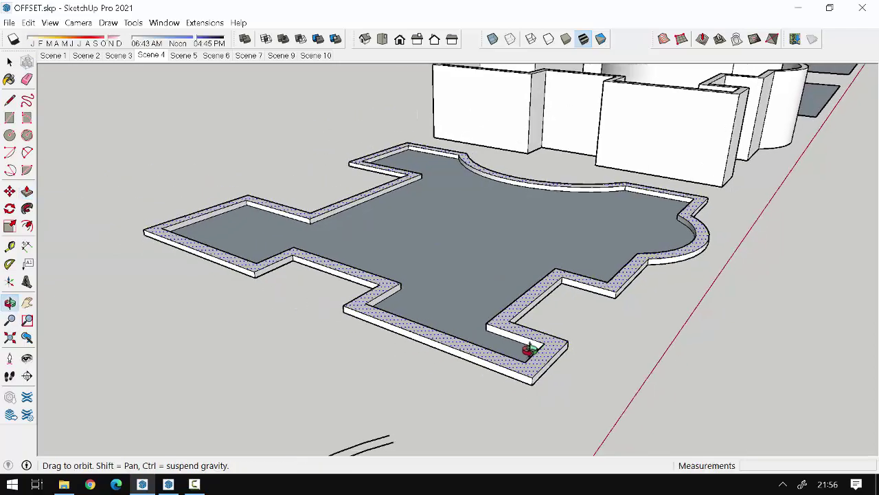
{"action": "middle_click_drag", "start_coordinate": [557, 347], "coordinate": [405, 373]}
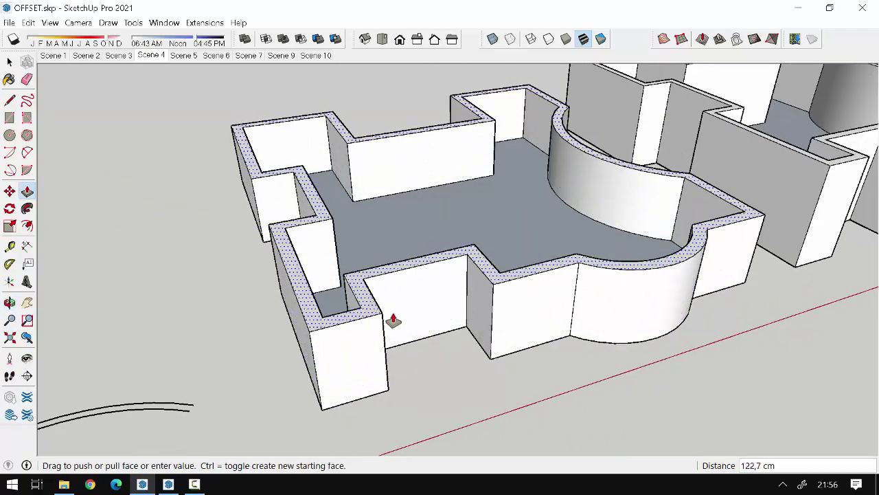
{"action": "mouse_move", "coordinate": [508, 290]}
{"action": "middle_mouse_down"}
{"action": "mouse_move", "coordinate": [310, 304]}
{"action": "mouse_move", "coordinate": [365, 281]}
{"action": "middle_mouse_up"}
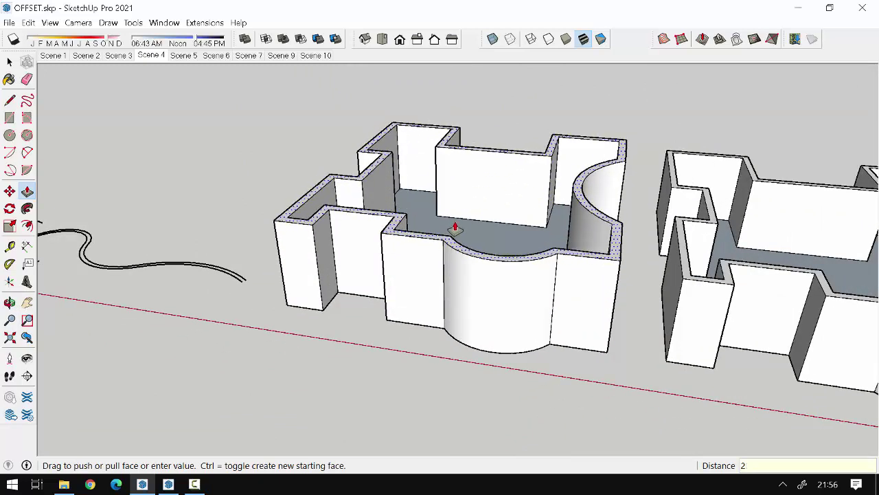
{"action": "type", "text": "70,0 cm"}
{"action": "key", "text": "Return"}
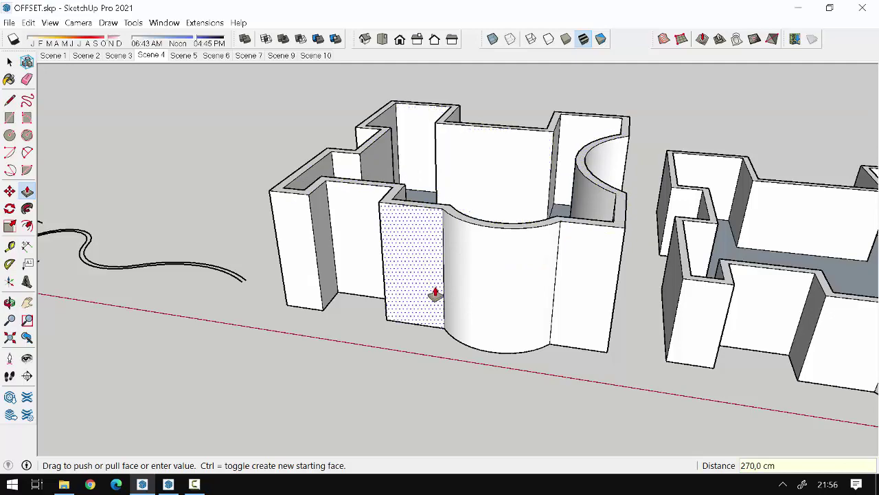
Step: Orbit and zoom around the new curved walls to inspect them
{"action": "mouse_move", "coordinate": [435, 294]}
{"action": "middle_mouse_down"}
{"action": "mouse_move", "coordinate": [818, 197]}
{"action": "mouse_move", "coordinate": [474, 406]}
{"action": "mouse_move", "coordinate": [356, 300]}
{"action": "middle_mouse_up"}
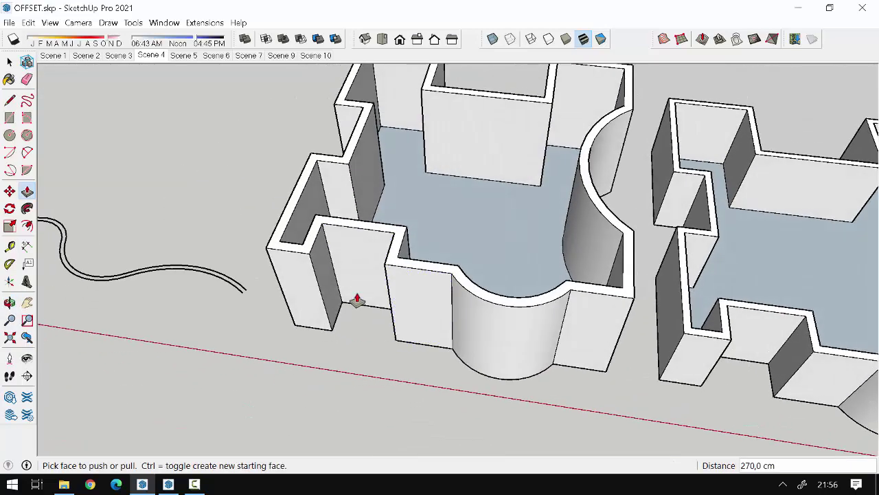
{"action": "scroll", "coordinate": [257, 237], "scroll_direction": "down", "scroll_amount": 5}
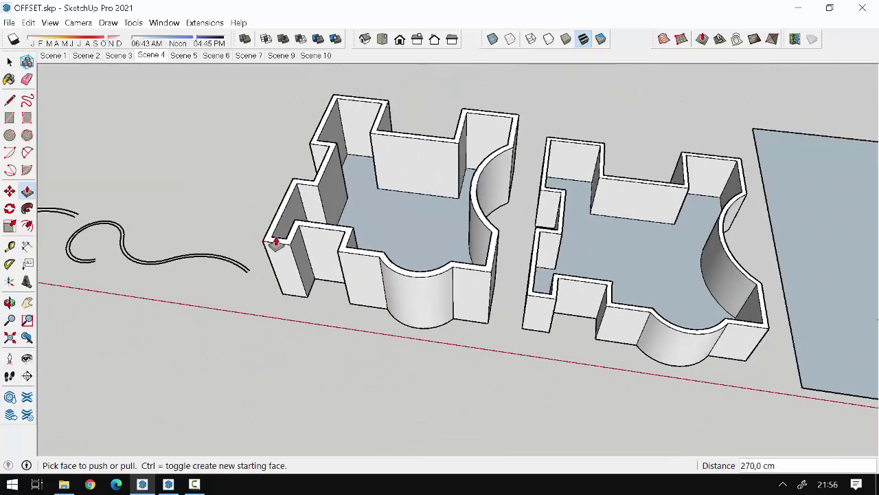
{"action": "scroll", "coordinate": [557, 284], "scroll_direction": "up", "scroll_amount": 3}
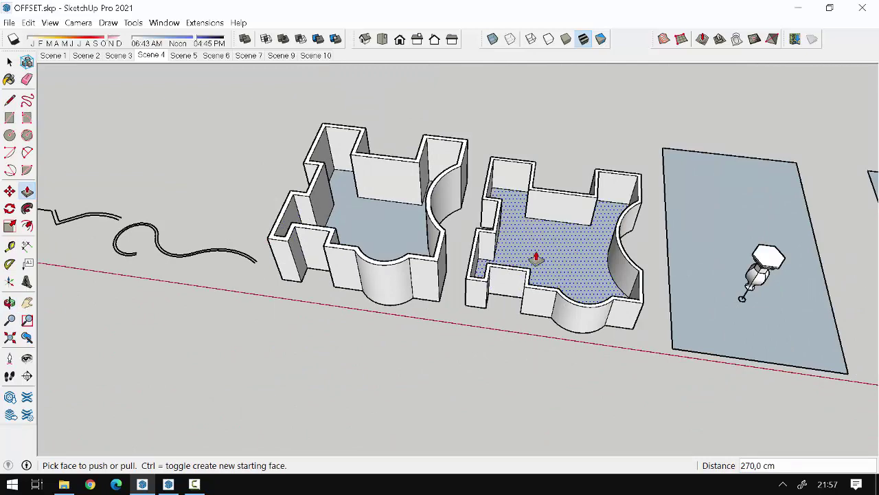
{"action": "scroll", "coordinate": [613, 239], "scroll_direction": "up", "scroll_amount": 2}
{"action": "mouse_move", "coordinate": [650, 304]}
{"action": "middle_mouse_down"}
{"action": "mouse_move", "coordinate": [506, 246]}
{"action": "mouse_move", "coordinate": [540, 233]}
{"action": "middle_mouse_up"}
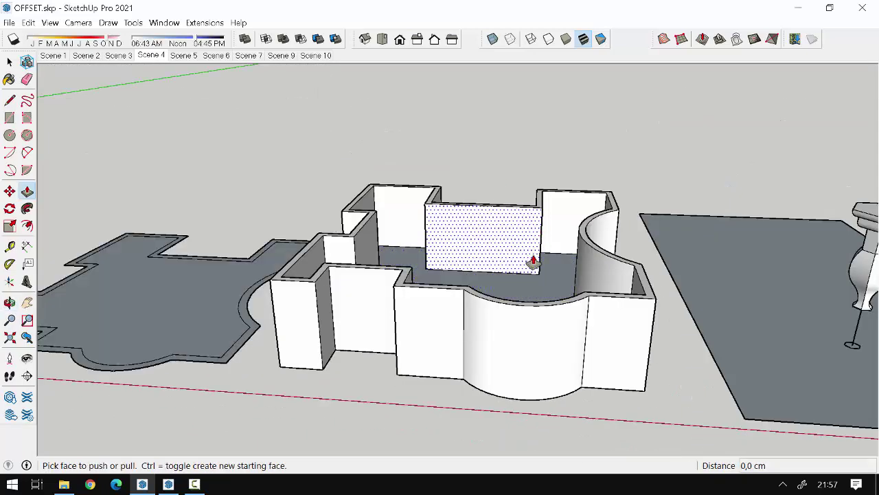
{"action": "scroll", "coordinate": [609, 289], "scroll_direction": "up", "scroll_amount": 2}
{"action": "mouse_move", "coordinate": [609, 289]}
{"action": "middle_mouse_down"}
{"action": "mouse_move", "coordinate": [683, 257]}
{"action": "mouse_move", "coordinate": [537, 298]}
{"action": "mouse_move", "coordinate": [683, 291]}
{"action": "middle_mouse_up"}
{"action": "scroll", "coordinate": [603, 301], "scroll_direction": "down", "scroll_amount": 2}
{"action": "scroll", "coordinate": [353, 259], "scroll_direction": "up", "scroll_amount": 3}
{"action": "mouse_move", "coordinate": [354, 259]}
{"action": "middle_mouse_down"}
{"action": "mouse_move", "coordinate": [402, 278]}
{"action": "mouse_move", "coordinate": [308, 250]}
{"action": "middle_mouse_up"}
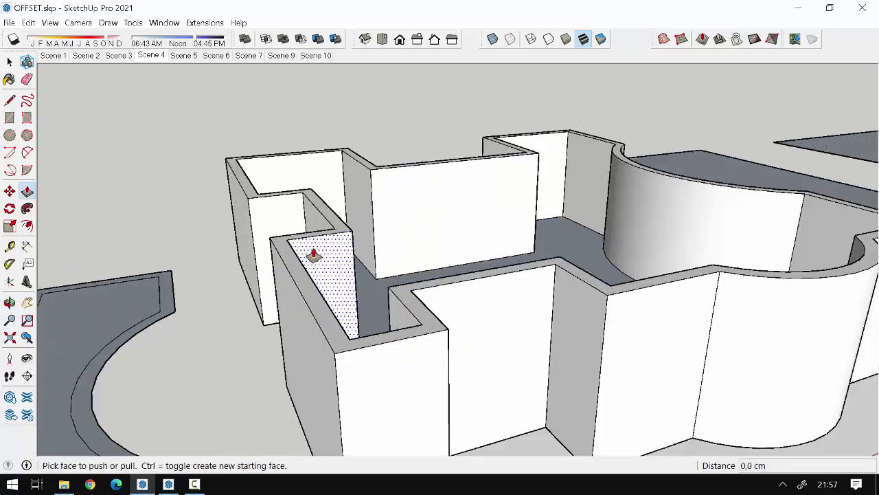
{"action": "scroll", "coordinate": [367, 289], "scroll_direction": "down", "scroll_amount": 2}
{"action": "scroll", "coordinate": [463, 288], "scroll_direction": "up", "scroll_amount": 1}
{"action": "scroll", "coordinate": [465, 285], "scroll_direction": "up", "scroll_amount": 1}
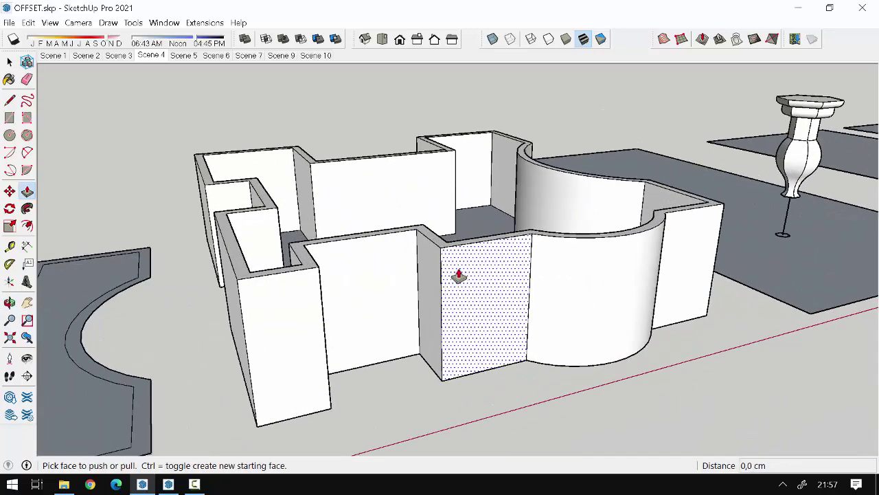
{"action": "mouse_move", "coordinate": [446, 272]}
{"action": "middle_mouse_down"}
{"action": "mouse_move", "coordinate": [436, 288]}
{"action": "mouse_move", "coordinate": [357, 328]}
{"action": "mouse_move", "coordinate": [497, 229]}
{"action": "middle_mouse_up"}
{"action": "scroll", "coordinate": [252, 310], "scroll_direction": "up", "scroll_amount": 2}
{"action": "scroll", "coordinate": [330, 330], "scroll_direction": "up", "scroll_amount": 2}
{"action": "scroll", "coordinate": [314, 294], "scroll_direction": "down", "scroll_amount": 3}
{"action": "scroll", "coordinate": [283, 308], "scroll_direction": "up", "scroll_amount": 2}
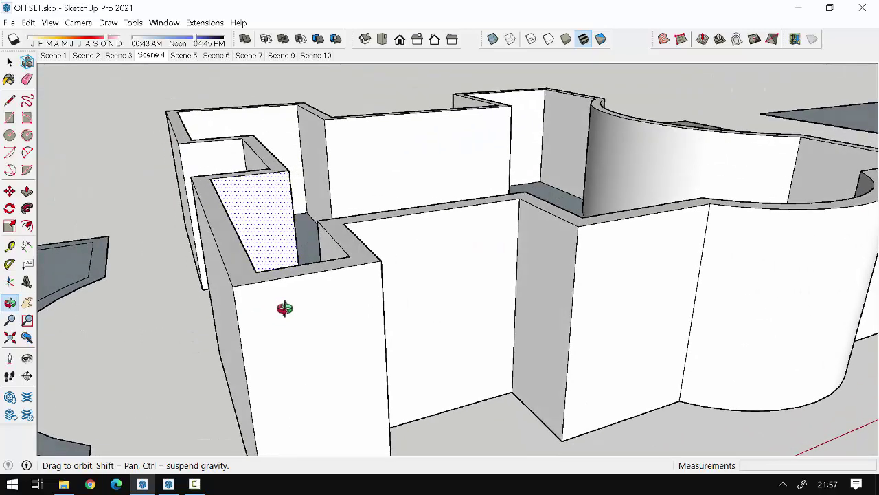
{"action": "scroll", "coordinate": [277, 316], "scroll_direction": "up", "scroll_amount": 1}
Step: Offset the wall-top face outward by 25 cm
{"action": "middle_click_drag", "start_coordinate": [276, 316], "coordinate": [210, 284]}
{"action": "left_click", "coordinate": [26, 226]}
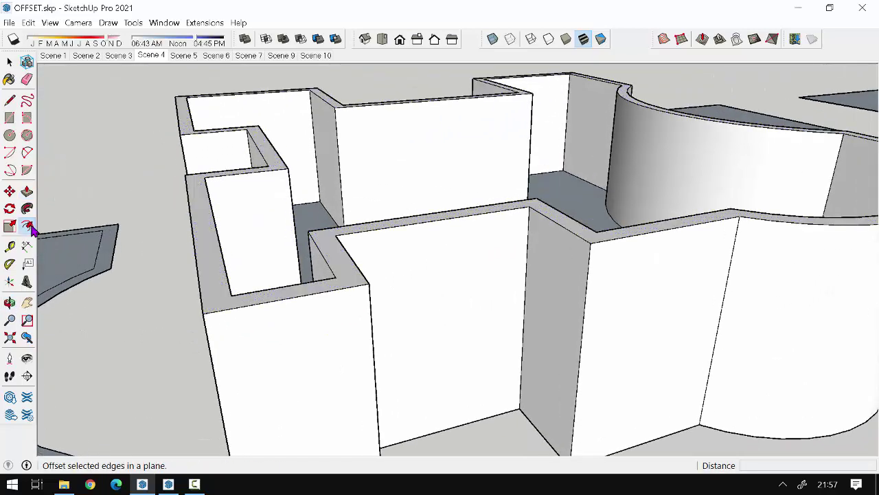
{"action": "scroll", "coordinate": [213, 272], "scroll_direction": "up", "scroll_amount": 2}
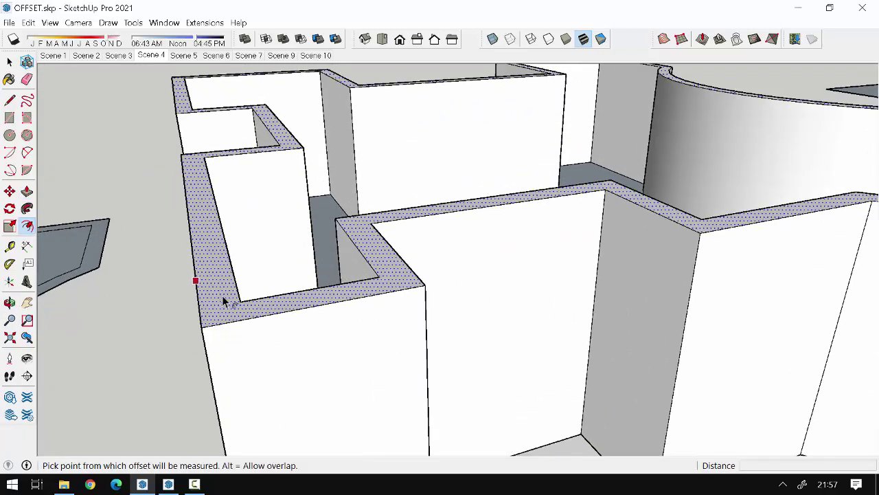
{"action": "scroll", "coordinate": [222, 298], "scroll_direction": "up", "scroll_amount": 1}
{"action": "mouse_move", "coordinate": [226, 309]}
{"action": "middle_mouse_down"}
{"action": "mouse_move", "coordinate": [196, 373]}
{"action": "mouse_move", "coordinate": [197, 359]}
{"action": "middle_mouse_up"}
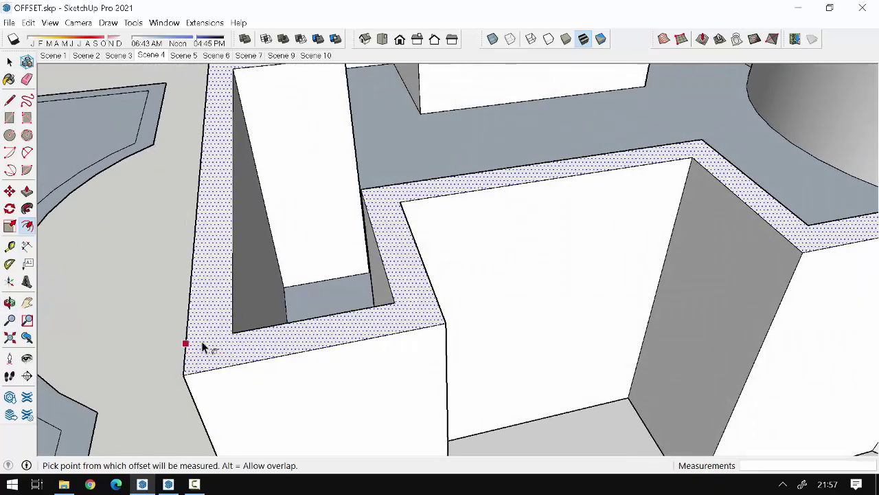
{"action": "left_click", "coordinate": [200, 346]}
{"action": "scroll", "coordinate": [201, 341], "scroll_direction": "down", "scroll_amount": 3}
{"action": "scroll", "coordinate": [189, 371], "scroll_direction": "down", "scroll_amount": 2}
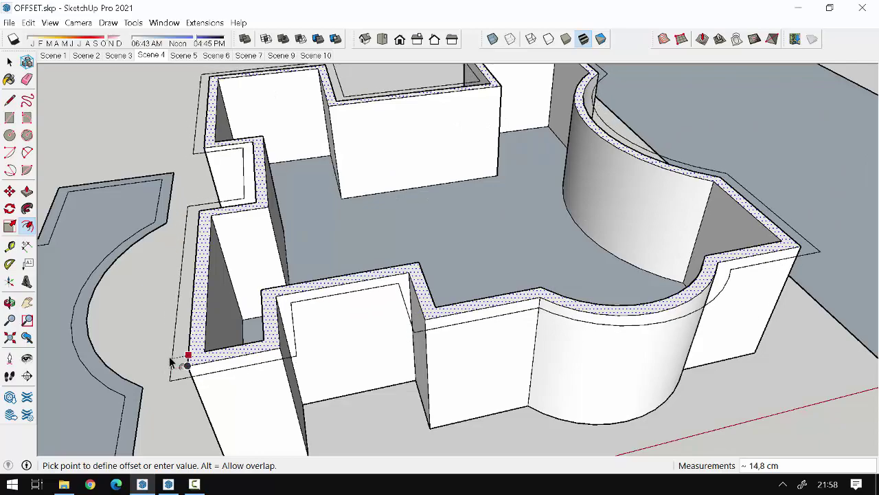
{"action": "scroll", "coordinate": [177, 358], "scroll_direction": "up", "scroll_amount": 2}
{"action": "scroll", "coordinate": [168, 362], "scroll_direction": "up", "scroll_amount": 3}
{"action": "scroll", "coordinate": [168, 358], "scroll_direction": "down", "scroll_amount": 2}
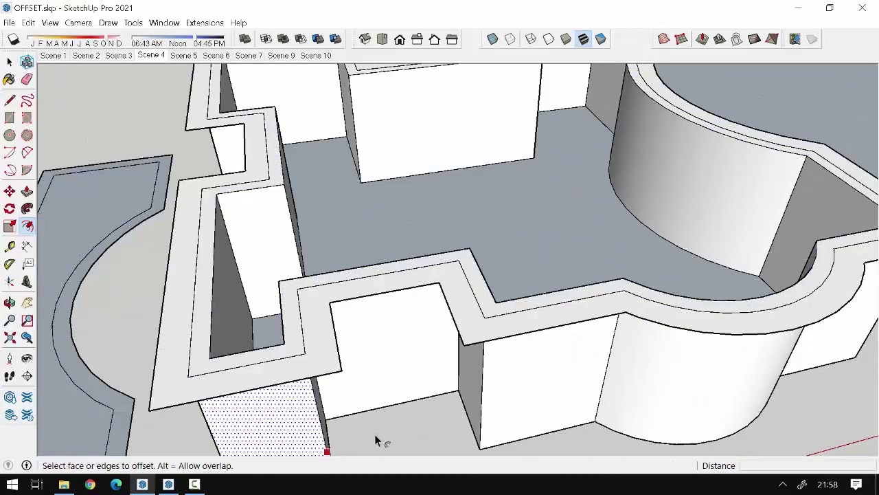
{"action": "mouse_move", "coordinate": [406, 404]}
{"action": "middle_mouse_down"}
{"action": "mouse_move", "coordinate": [451, 268]}
{"action": "mouse_move", "coordinate": [460, 315]}
{"action": "middle_mouse_up"}
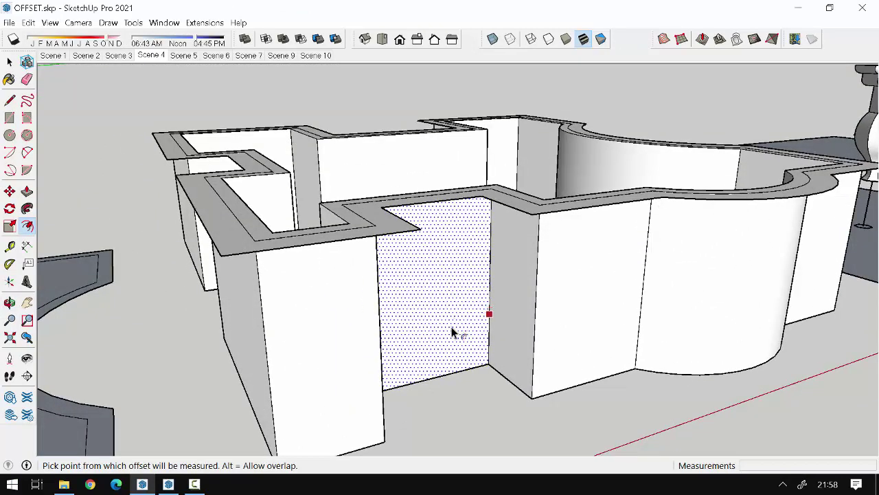
Step: Raise the outer ledge ring 23.6 cm above the wall tops
{"action": "key", "text": "p"}
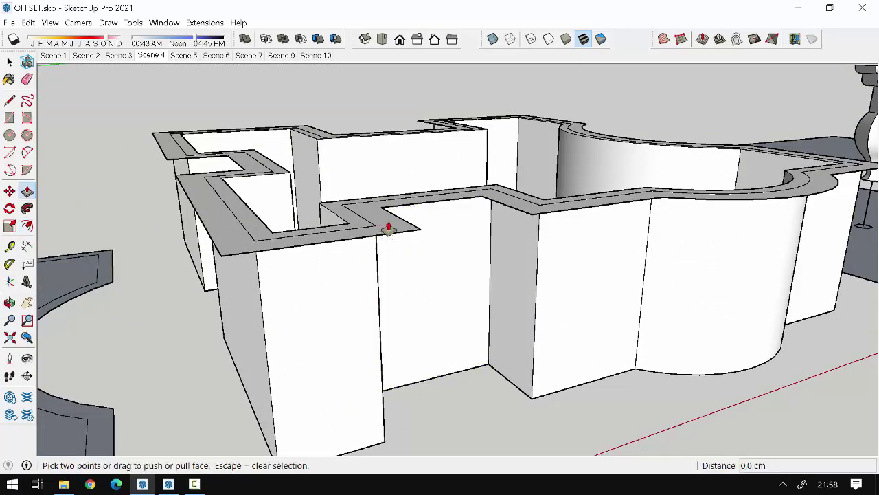
{"action": "left_click_drag", "start_coordinate": [389, 228], "coordinate": [396, 194]}
{"action": "mouse_move", "coordinate": [397, 194]}
{"action": "middle_mouse_down"}
{"action": "mouse_move", "coordinate": [478, 231]}
{"action": "mouse_move", "coordinate": [487, 211]}
{"action": "mouse_move", "coordinate": [468, 295]}
{"action": "mouse_move", "coordinate": [435, 301]}
{"action": "mouse_move", "coordinate": [419, 337]}
{"action": "mouse_move", "coordinate": [730, 334]}
{"action": "mouse_move", "coordinate": [434, 323]}
{"action": "middle_mouse_up"}
{"action": "scroll", "coordinate": [426, 337], "scroll_direction": "down", "scroll_amount": 3}
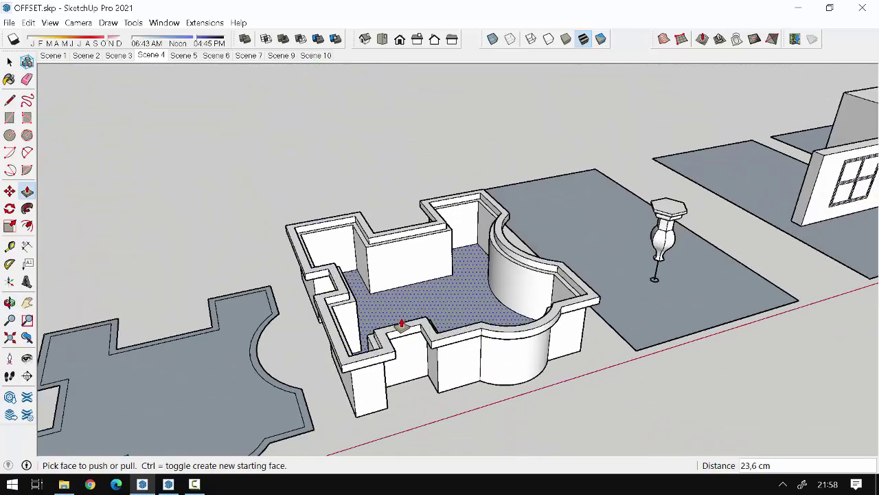
{"action": "scroll", "coordinate": [481, 302], "scroll_direction": "down", "scroll_amount": 2}
{"action": "scroll", "coordinate": [564, 296], "scroll_direction": "down", "scroll_amount": 1}
{"action": "scroll", "coordinate": [680, 280], "scroll_direction": "up", "scroll_amount": 1}
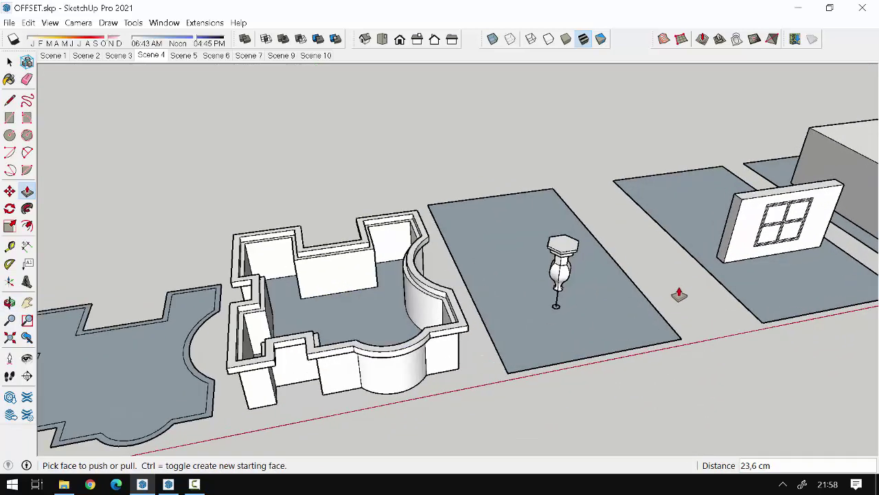
{"action": "scroll", "coordinate": [581, 271], "scroll_direction": "up", "scroll_amount": 8}
{"action": "key", "text": "space"}
Step: Select all connected faces of the curved baluster
{"action": "scroll", "coordinate": [435, 206], "scroll_direction": "up", "scroll_amount": 2}
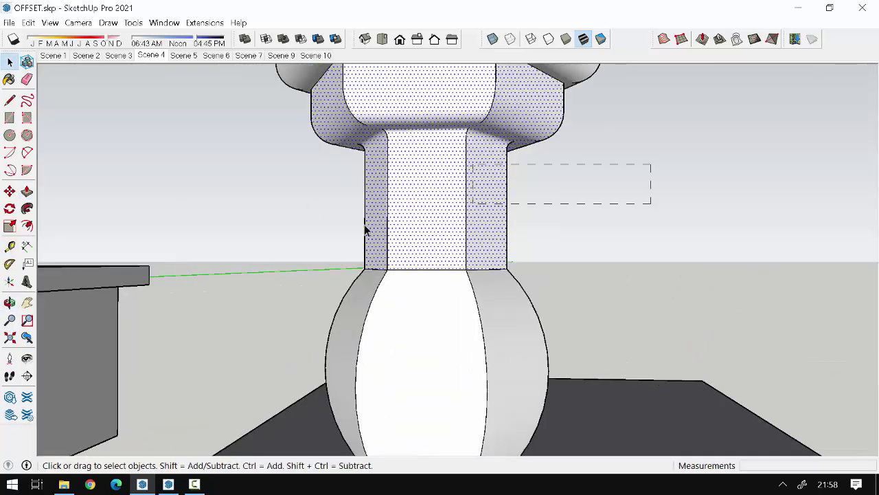
{"action": "left_click", "coordinate": [27, 226]}
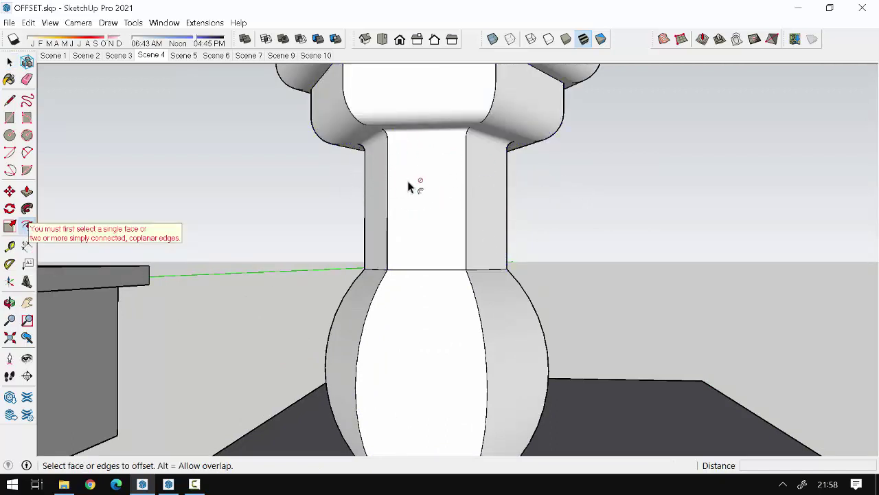
{"action": "key", "text": "space"}
{"action": "triple_click", "coordinate": [433, 177]}
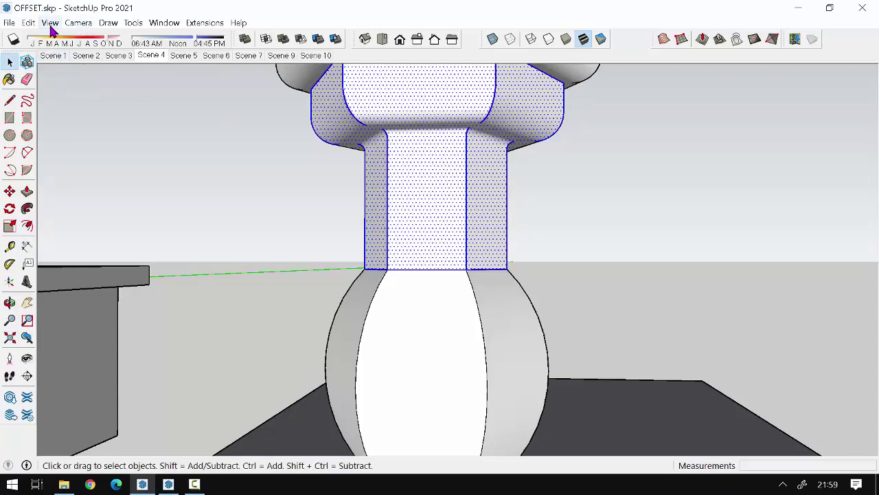
Step: Turn on View > Hidden Geometry, then select the shaft's front face and orbit around it
{"action": "left_click", "coordinate": [50, 24]}
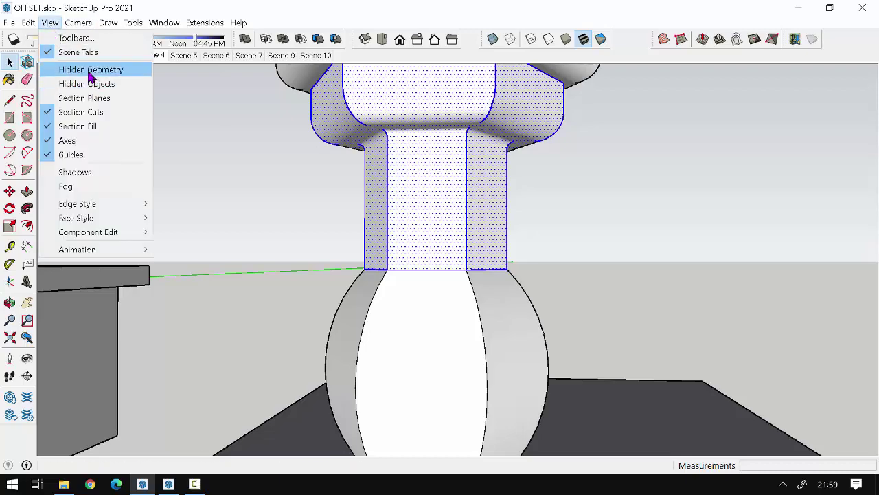
{"action": "left_click", "coordinate": [89, 69]}
{"action": "left_click", "coordinate": [88, 71]}
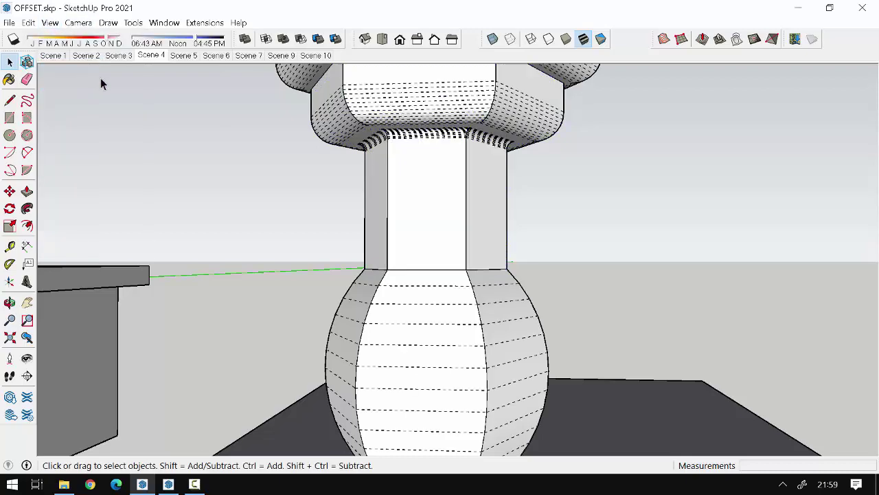
{"action": "left_click", "coordinate": [50, 23]}
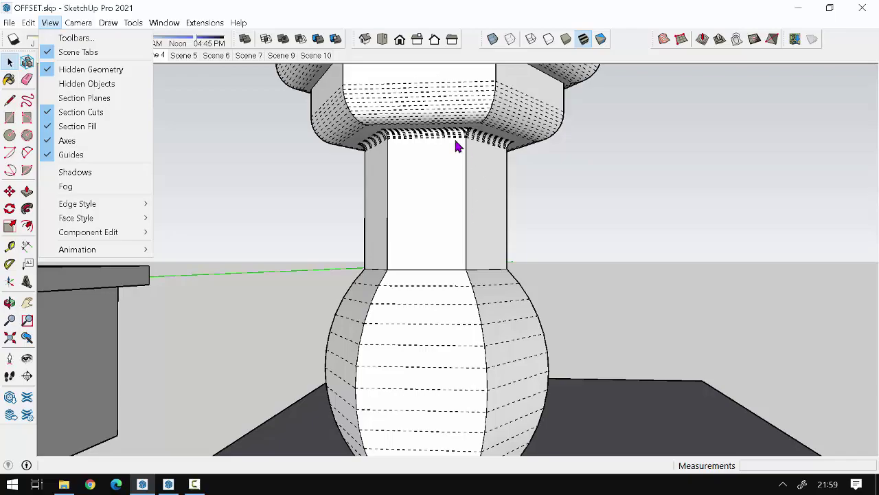
{"action": "left_click", "coordinate": [412, 200]}
{"action": "left_click", "coordinate": [414, 202]}
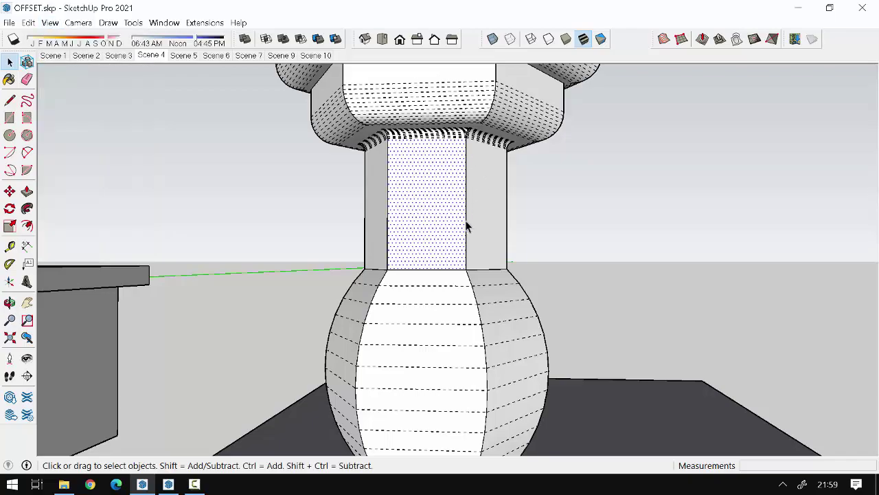
{"action": "mouse_move", "coordinate": [467, 226]}
{"action": "middle_mouse_down"}
{"action": "mouse_move", "coordinate": [422, 304]}
{"action": "mouse_move", "coordinate": [281, 212]}
{"action": "mouse_move", "coordinate": [337, 118]}
{"action": "mouse_move", "coordinate": [475, 275]}
{"action": "mouse_move", "coordinate": [186, 236]}
{"action": "middle_mouse_up"}
Step: Inset an offset outline on each flat face of the baluster shaft
{"action": "left_click", "coordinate": [29, 226]}
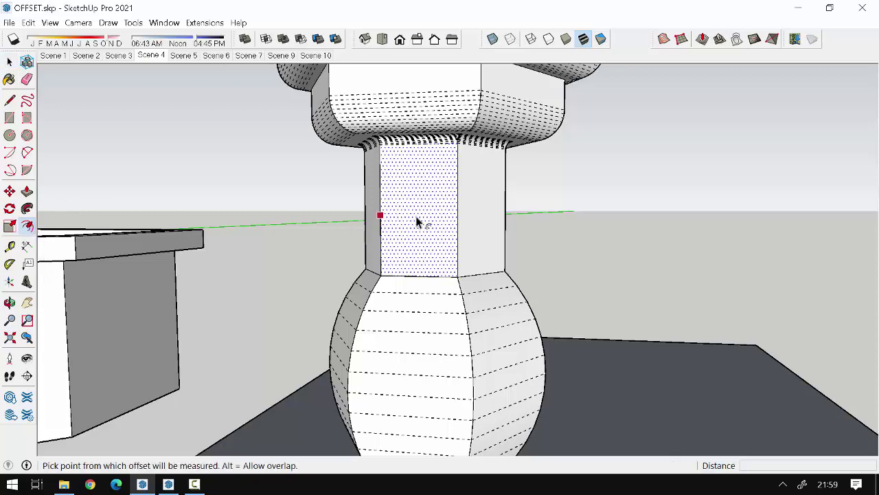
{"action": "left_click", "coordinate": [416, 216]}
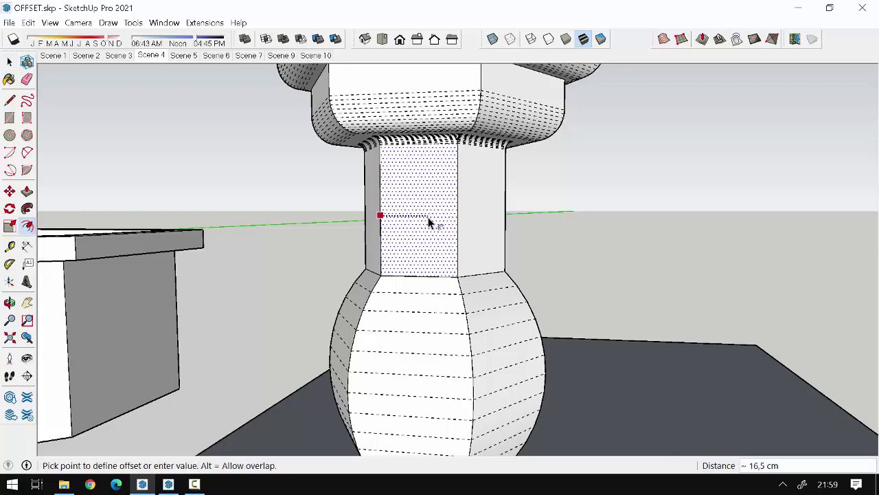
{"action": "scroll", "coordinate": [428, 217], "scroll_direction": "up", "scroll_amount": 2}
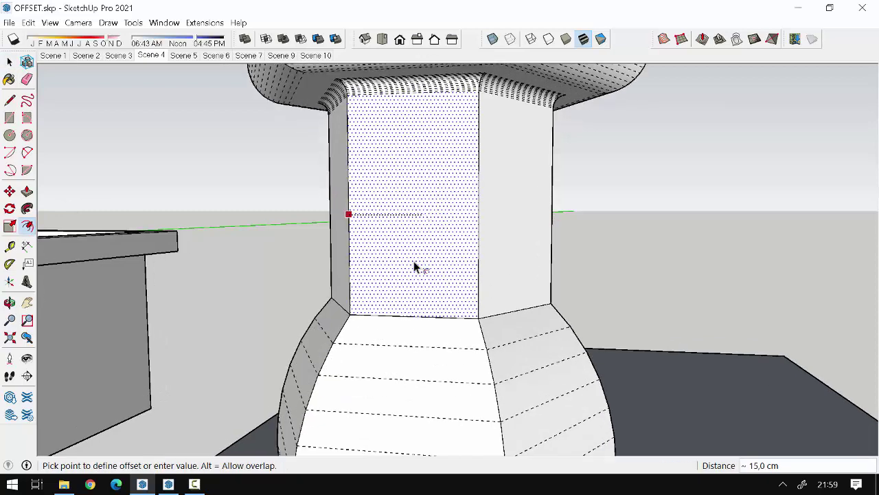
{"action": "left_click", "coordinate": [360, 214]}
{"action": "middle_click_drag", "start_coordinate": [463, 274], "coordinate": [351, 272]}
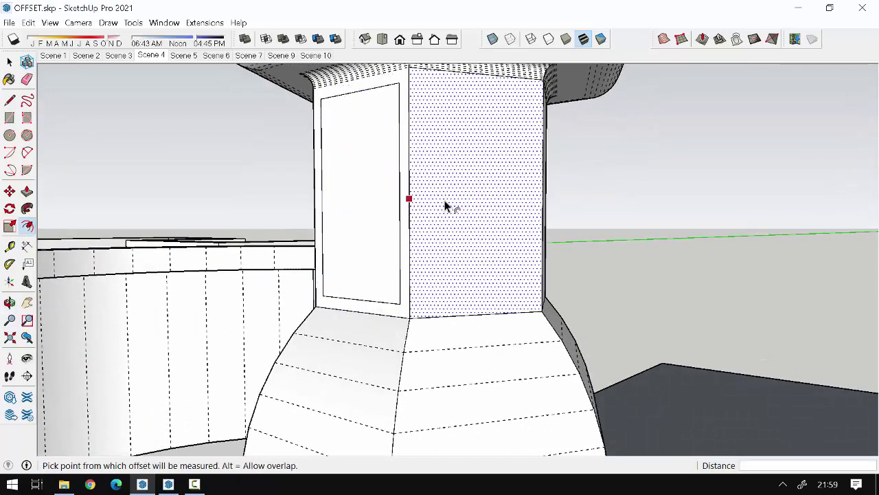
{"action": "double_click", "coordinate": [445, 206]}
{"action": "mouse_move", "coordinate": [513, 250]}
{"action": "middle_mouse_down"}
{"action": "mouse_move", "coordinate": [249, 294]}
{"action": "mouse_move", "coordinate": [431, 210]}
{"action": "middle_mouse_up"}
{"action": "double_click", "coordinate": [430, 211]}
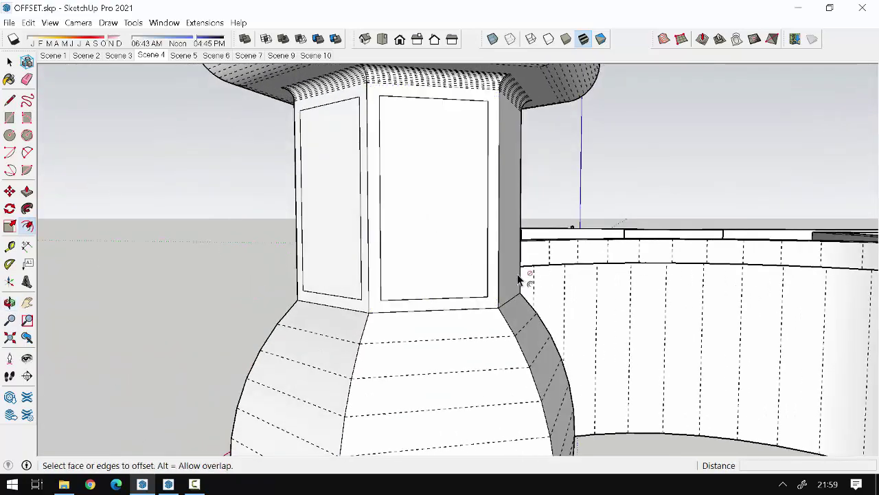
{"action": "middle_click_drag", "start_coordinate": [520, 278], "coordinate": [354, 236]}
{"action": "double_click", "coordinate": [424, 204]}
{"action": "mouse_move", "coordinate": [424, 204]}
{"action": "middle_mouse_down"}
{"action": "mouse_move", "coordinate": [288, 284]}
{"action": "mouse_move", "coordinate": [472, 220]}
{"action": "middle_mouse_up"}
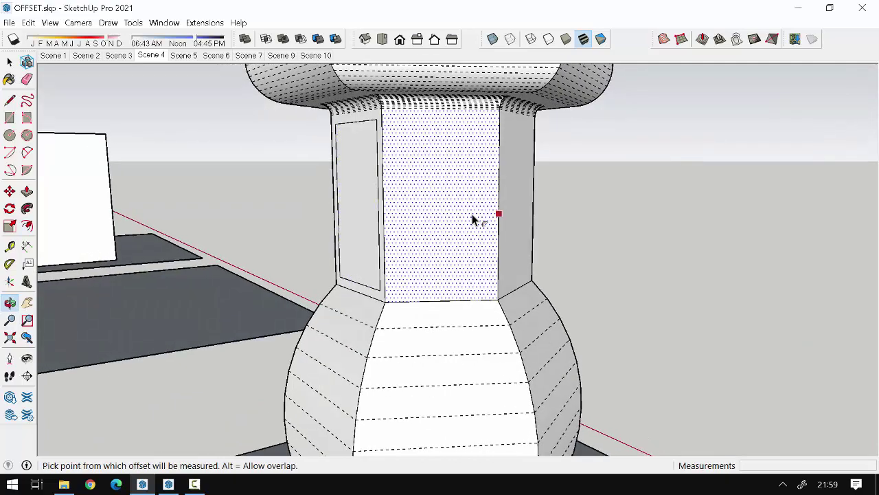
{"action": "double_click", "coordinate": [473, 220]}
{"action": "mouse_move", "coordinate": [392, 281]}
{"action": "middle_mouse_down"}
{"action": "mouse_move", "coordinate": [428, 227]}
{"action": "mouse_move", "coordinate": [221, 305]}
{"action": "mouse_move", "coordinate": [730, 286]}
{"action": "mouse_move", "coordinate": [809, 304]}
{"action": "mouse_move", "coordinate": [872, 341]}
{"action": "middle_mouse_up"}
{"action": "double_click", "coordinate": [430, 230]}
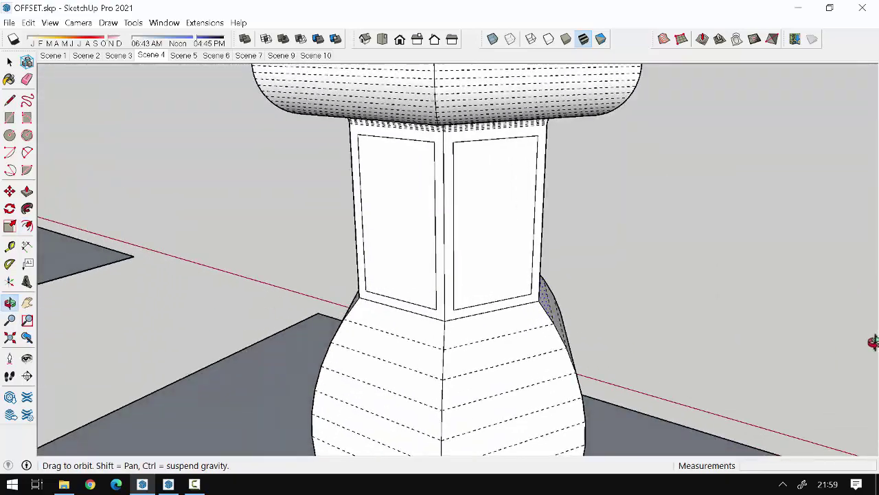
Step: Push the shaft's right, left and middle inset panels in 1.5 cm
{"action": "key", "text": "p"}
{"action": "scroll", "coordinate": [497, 279], "scroll_direction": "up", "scroll_amount": 2}
{"action": "left_click", "coordinate": [497, 279]}
{"action": "left_click", "coordinate": [493, 274]}
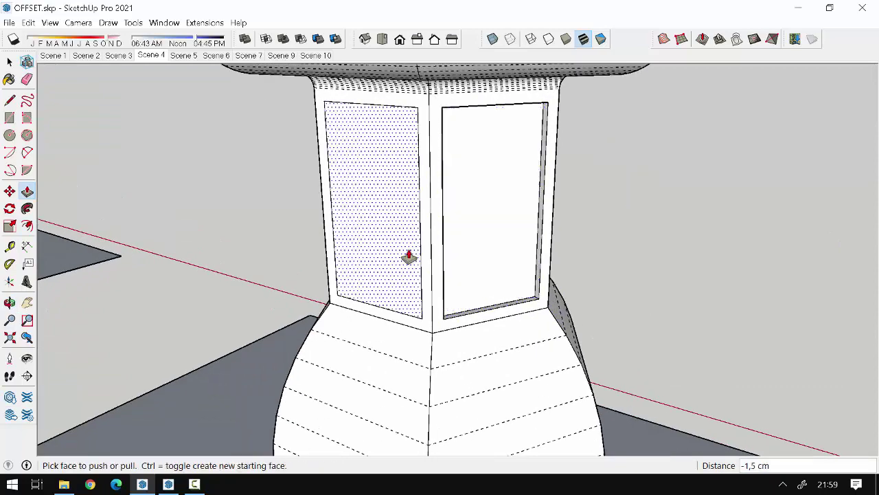
{"action": "left_click", "coordinate": [409, 257]}
{"action": "mouse_move", "coordinate": [408, 255]}
{"action": "middle_mouse_down"}
{"action": "mouse_move", "coordinate": [795, 268]}
{"action": "mouse_move", "coordinate": [415, 213]}
{"action": "mouse_move", "coordinate": [597, 245]}
{"action": "mouse_move", "coordinate": [338, 222]}
{"action": "middle_mouse_up"}
{"action": "left_click", "coordinate": [420, 202]}
{"action": "mouse_move", "coordinate": [420, 202]}
{"action": "middle_mouse_down"}
{"action": "mouse_move", "coordinate": [723, 282]}
{"action": "mouse_move", "coordinate": [502, 229]}
{"action": "mouse_move", "coordinate": [799, 268]}
{"action": "mouse_move", "coordinate": [565, 211]}
{"action": "middle_mouse_up"}
{"action": "left_click", "coordinate": [487, 215]}
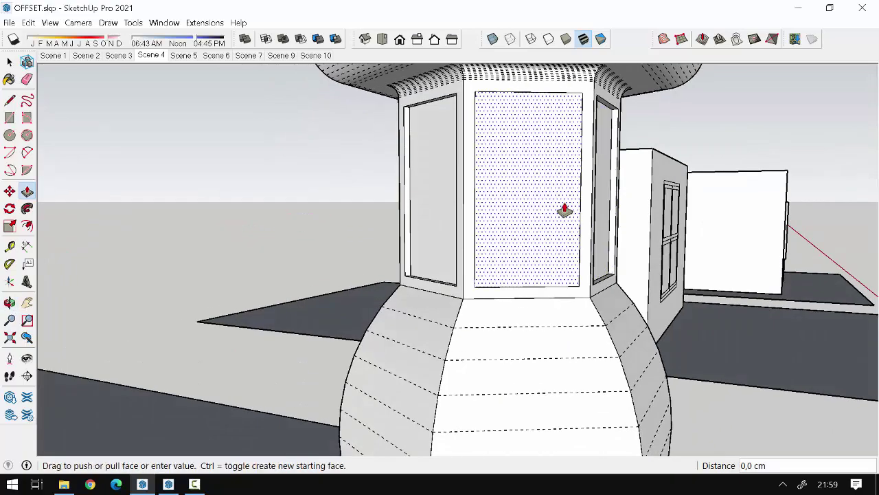
{"action": "left_click", "coordinate": [564, 211]}
{"action": "mouse_move", "coordinate": [440, 212]}
{"action": "middle_mouse_down"}
{"action": "mouse_move", "coordinate": [520, 308]}
{"action": "mouse_move", "coordinate": [624, 340]}
{"action": "mouse_move", "coordinate": [779, 256]}
{"action": "mouse_move", "coordinate": [565, 363]}
{"action": "mouse_move", "coordinate": [530, 310]}
{"action": "middle_mouse_up"}
{"action": "left_click", "coordinate": [520, 308]}
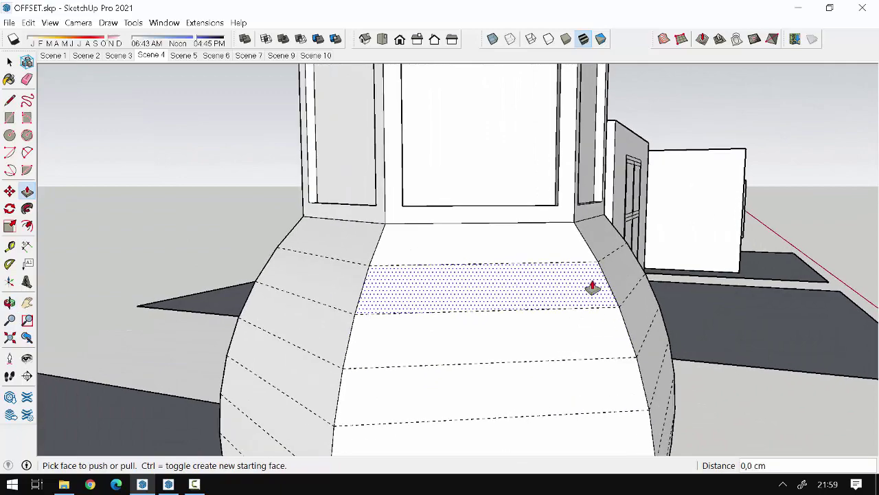
{"action": "mouse_move", "coordinate": [448, 249]}
{"action": "middle_mouse_down"}
{"action": "mouse_move", "coordinate": [538, 314]}
{"action": "mouse_move", "coordinate": [337, 337]}
{"action": "mouse_move", "coordinate": [410, 307]}
{"action": "mouse_move", "coordinate": [373, 316]}
{"action": "mouse_move", "coordinate": [550, 318]}
{"action": "mouse_move", "coordinate": [536, 316]}
{"action": "middle_mouse_up"}
{"action": "scroll", "coordinate": [410, 307], "scroll_direction": "up", "scroll_amount": 2}
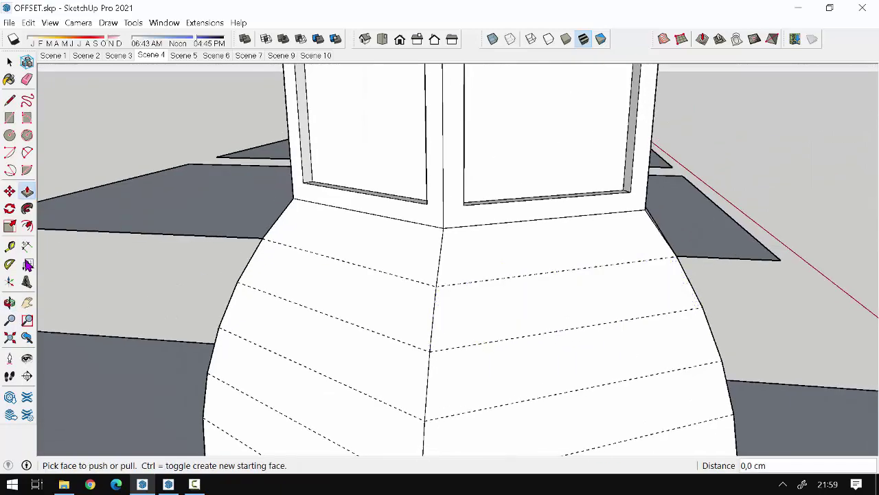
Step: Inset rectangular outlines on the faces of the bulb's top band
{"action": "left_click", "coordinate": [29, 228]}
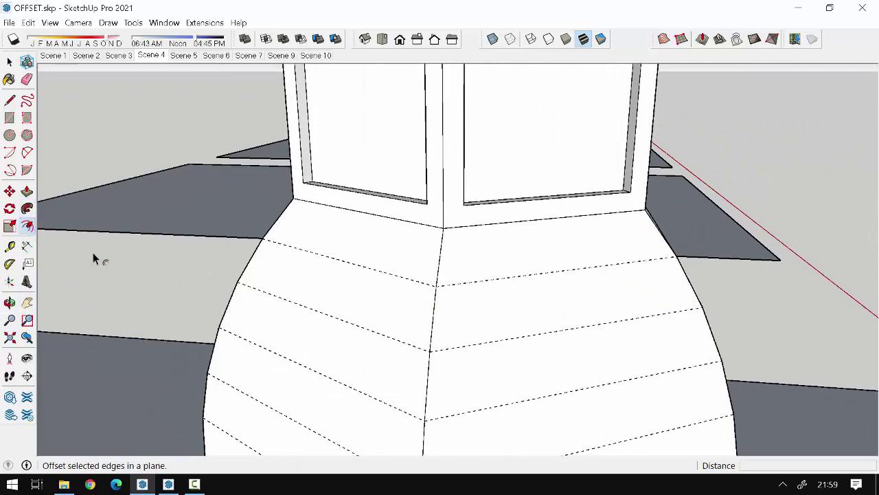
{"action": "middle_click_drag", "start_coordinate": [412, 295], "coordinate": [469, 299]}
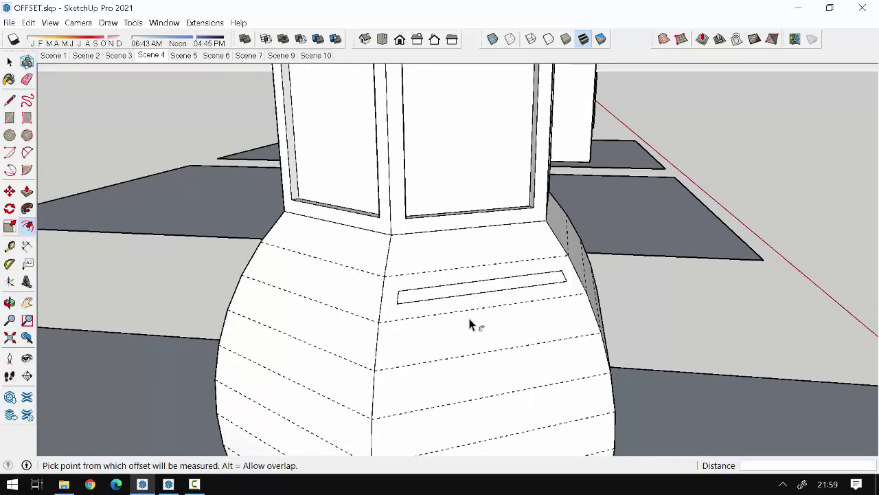
{"action": "key", "text": "ctrl+z"}
{"action": "left_click", "coordinate": [447, 268]}
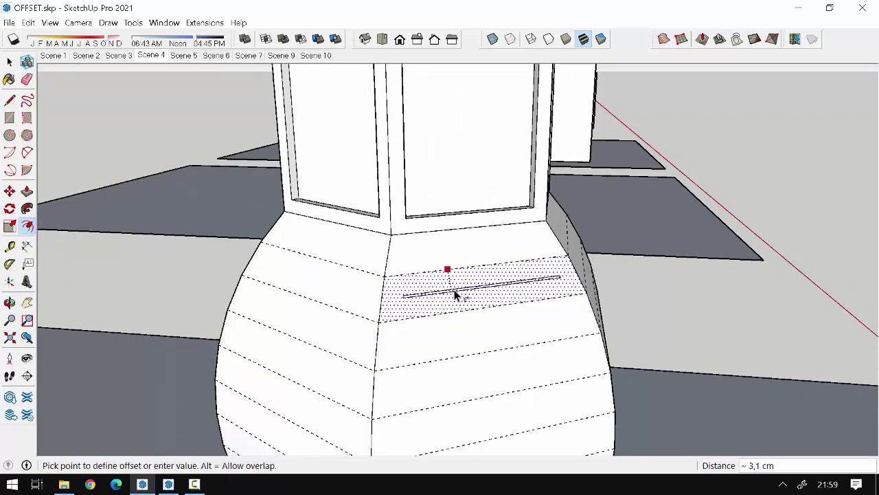
{"action": "left_click", "coordinate": [450, 276]}
{"action": "mouse_move", "coordinate": [348, 283]}
{"action": "middle_mouse_down"}
{"action": "mouse_move", "coordinate": [579, 312]}
{"action": "mouse_move", "coordinate": [461, 266]}
{"action": "middle_mouse_up"}
{"action": "left_click", "coordinate": [451, 267]}
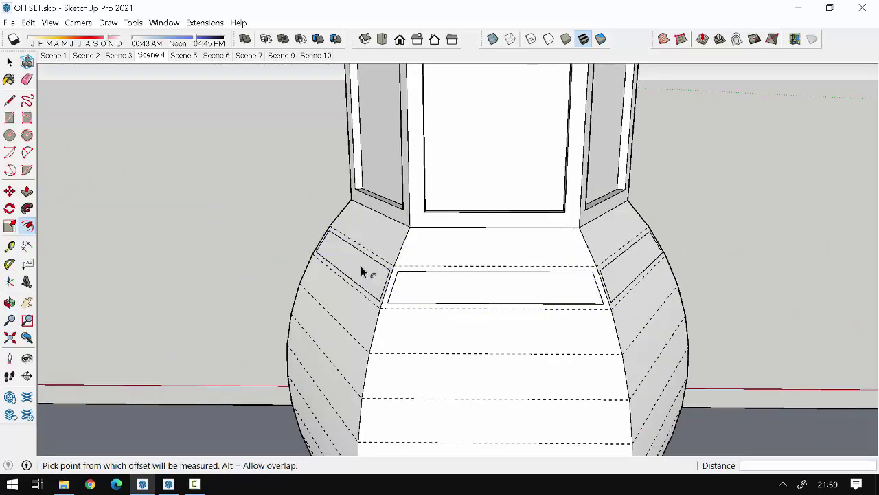
Step: Push the slanted, front and far-side band panels in about 1.3 cm
{"action": "left_click", "coordinate": [27, 191]}
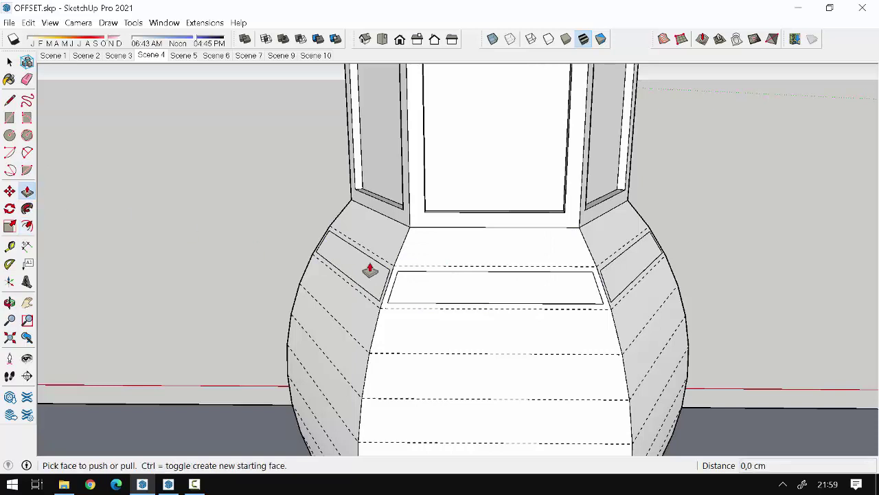
{"action": "scroll", "coordinate": [369, 270], "scroll_direction": "up", "scroll_amount": 2}
{"action": "left_click", "coordinate": [360, 270]}
{"action": "left_click", "coordinate": [371, 272]}
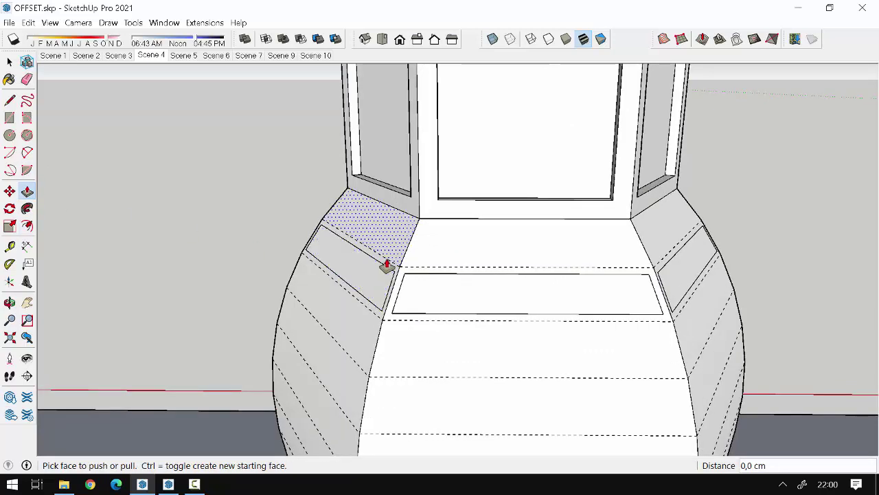
{"action": "left_click", "coordinate": [387, 265]}
{"action": "left_click", "coordinate": [374, 268]}
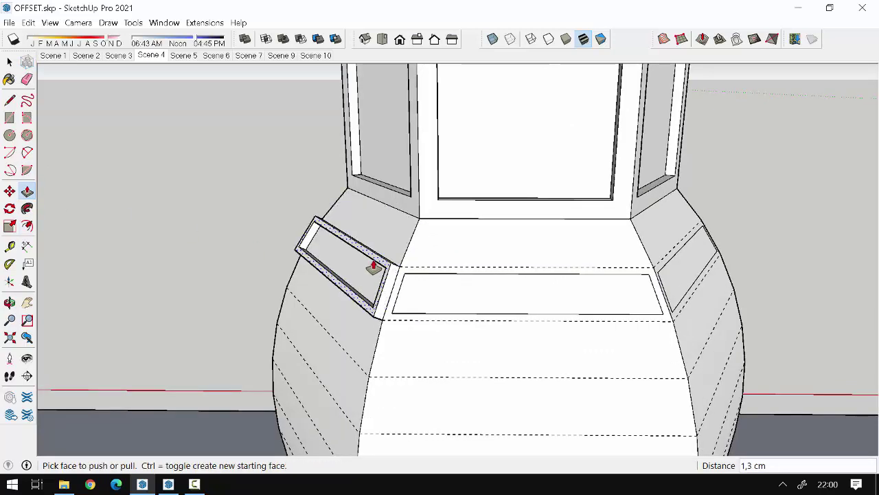
{"action": "left_click", "coordinate": [408, 275]}
{"action": "left_click", "coordinate": [407, 275]}
{"action": "mouse_move", "coordinate": [717, 309]}
{"action": "middle_mouse_down"}
{"action": "mouse_move", "coordinate": [477, 310]}
{"action": "mouse_move", "coordinate": [458, 353]}
{"action": "mouse_move", "coordinate": [442, 330]}
{"action": "mouse_move", "coordinate": [387, 357]}
{"action": "mouse_move", "coordinate": [563, 263]}
{"action": "middle_mouse_up"}
{"action": "double_click", "coordinate": [461, 309]}
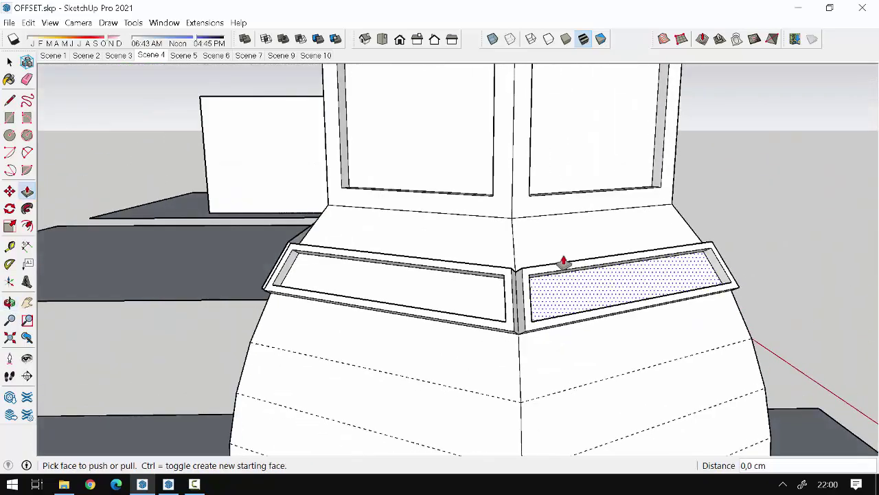
{"action": "scroll", "coordinate": [535, 323], "scroll_direction": "down", "scroll_amount": 3}
{"action": "mouse_move", "coordinate": [510, 380]}
{"action": "middle_mouse_down"}
{"action": "mouse_move", "coordinate": [571, 308]}
{"action": "mouse_move", "coordinate": [695, 252]}
{"action": "mouse_move", "coordinate": [544, 326]}
{"action": "middle_mouse_up"}
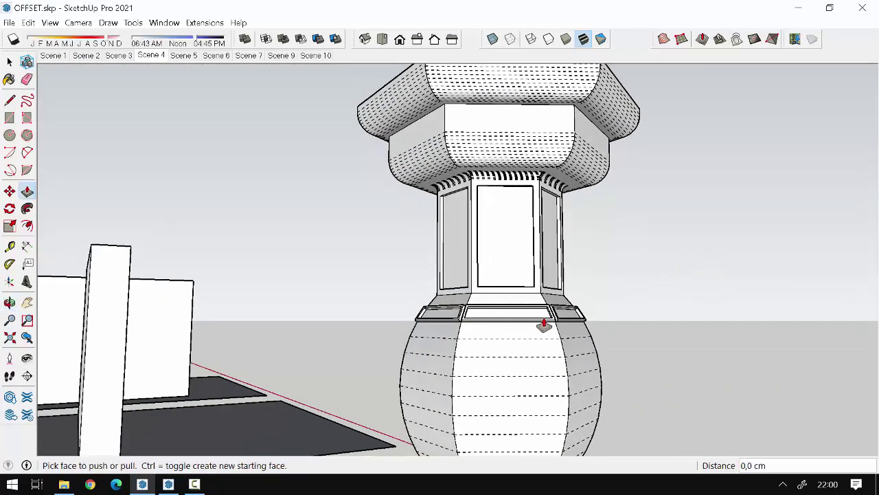
{"action": "scroll", "coordinate": [523, 317], "scroll_direction": "down", "scroll_amount": 3}
Step: Draw a square window rectangle on the Scene 9 white wall face
{"action": "middle_click_drag", "start_coordinate": [496, 310], "coordinate": [530, 314]}
{"action": "left_click", "coordinate": [281, 55]}
{"action": "key", "text": "r"}
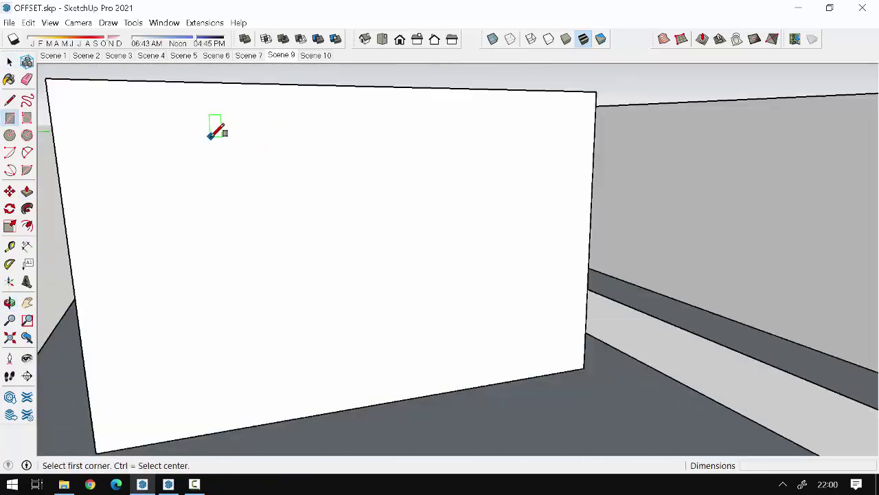
{"action": "left_click", "coordinate": [210, 136]}
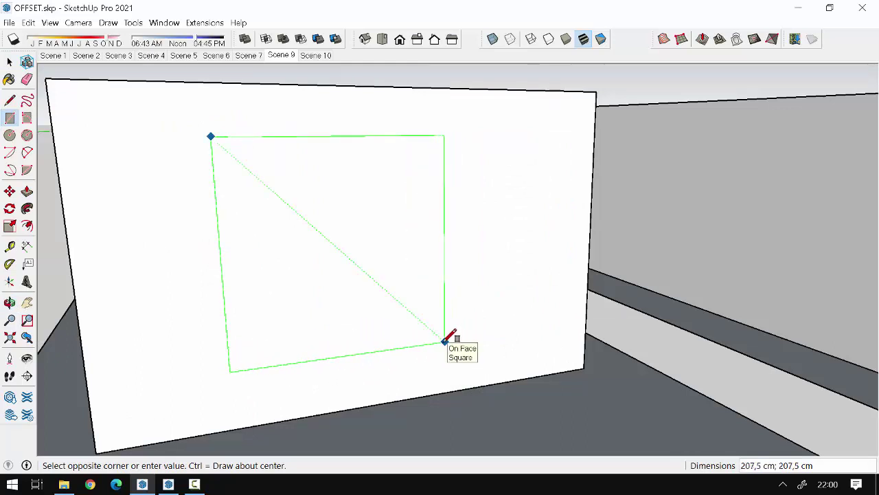
{"action": "left_click", "coordinate": [419, 355]}
{"action": "mouse_move", "coordinate": [426, 352]}
{"action": "middle_mouse_down"}
{"action": "mouse_move", "coordinate": [386, 371]}
{"action": "mouse_move", "coordinate": [369, 363]}
{"action": "middle_mouse_up"}
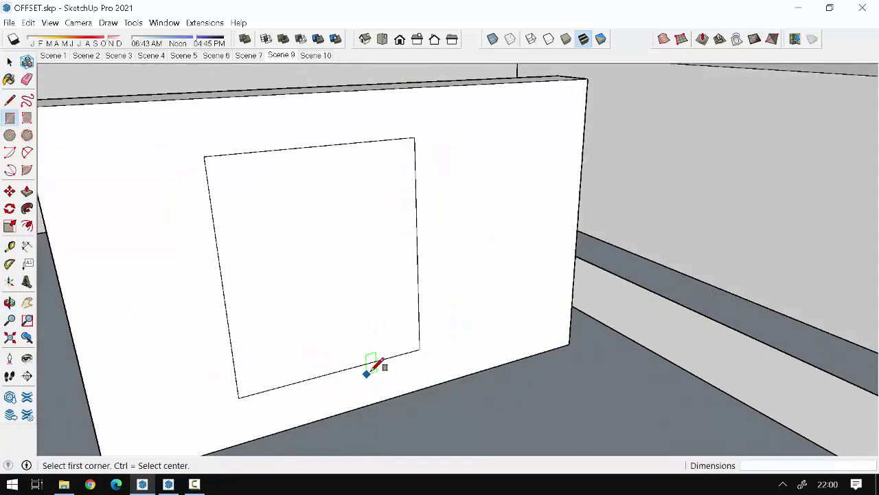
Step: Offset a narrow inner border inside the window rectangle, redoing the too-deep first try
{"action": "left_click", "coordinate": [27, 226]}
{"action": "scroll", "coordinate": [357, 196], "scroll_direction": "up", "scroll_amount": 2}
{"action": "left_click", "coordinate": [353, 130]}
{"action": "left_click", "coordinate": [351, 182]}
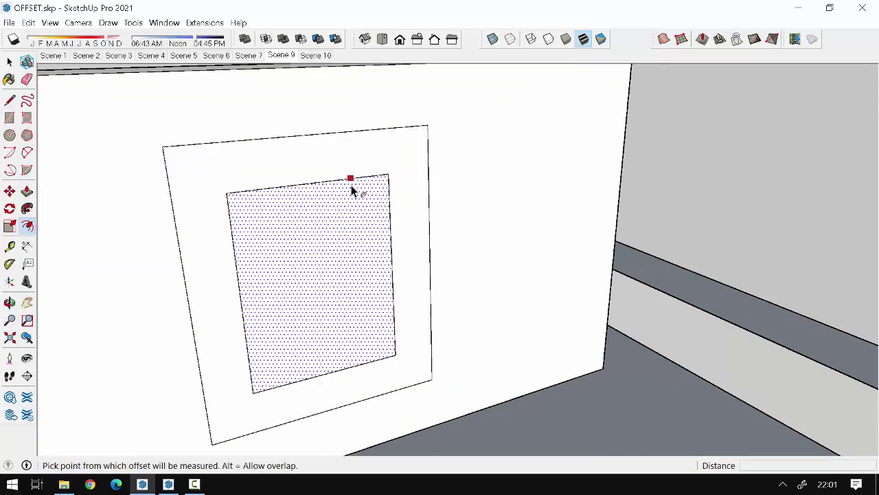
{"action": "key", "text": "ctrl+z"}
{"action": "left_click", "coordinate": [372, 131]}
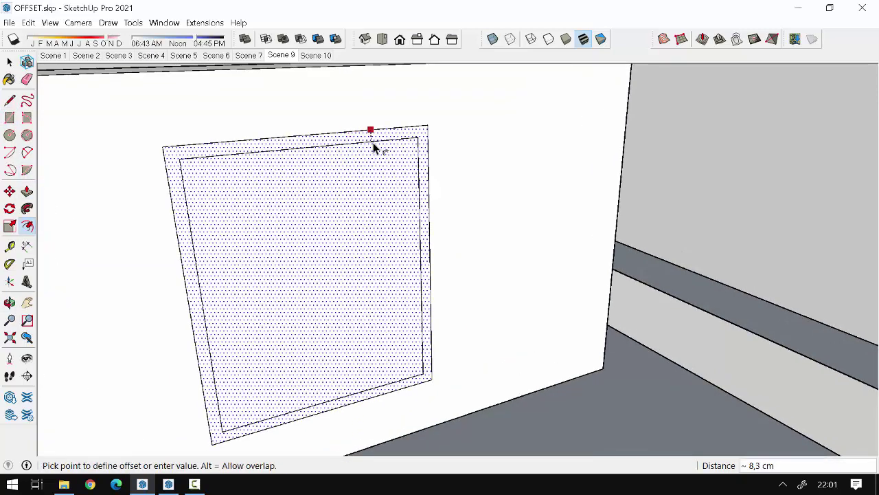
{"action": "left_click", "coordinate": [376, 145]}
{"action": "middle_click_drag", "start_coordinate": [386, 267], "coordinate": [394, 257]}
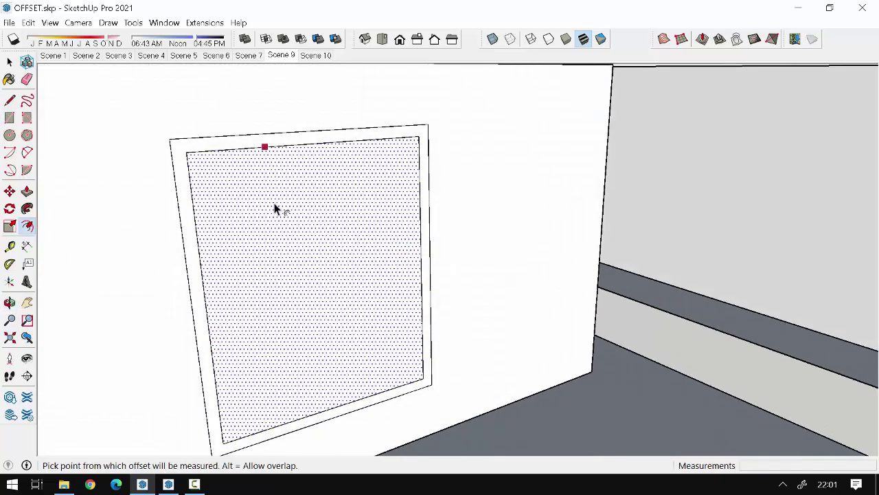
Step: Draw a vertical and a horizontal line splitting the inner face into four panes
{"action": "key", "text": "l"}
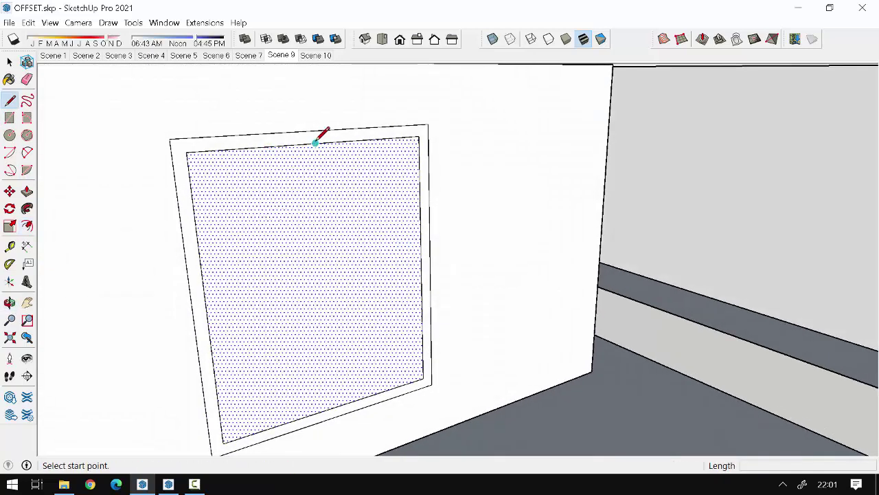
{"action": "left_click", "coordinate": [315, 143]}
{"action": "left_click", "coordinate": [331, 408]}
{"action": "left_click", "coordinate": [207, 307]}
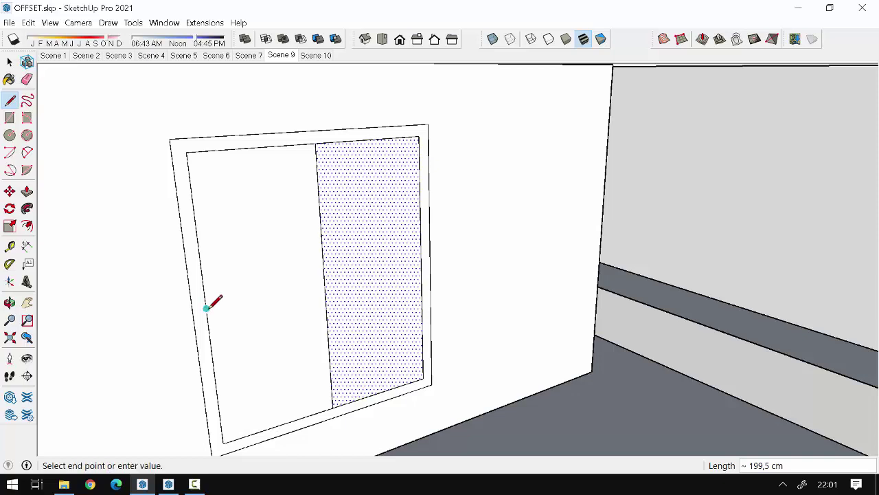
{"action": "left_click", "coordinate": [421, 264]}
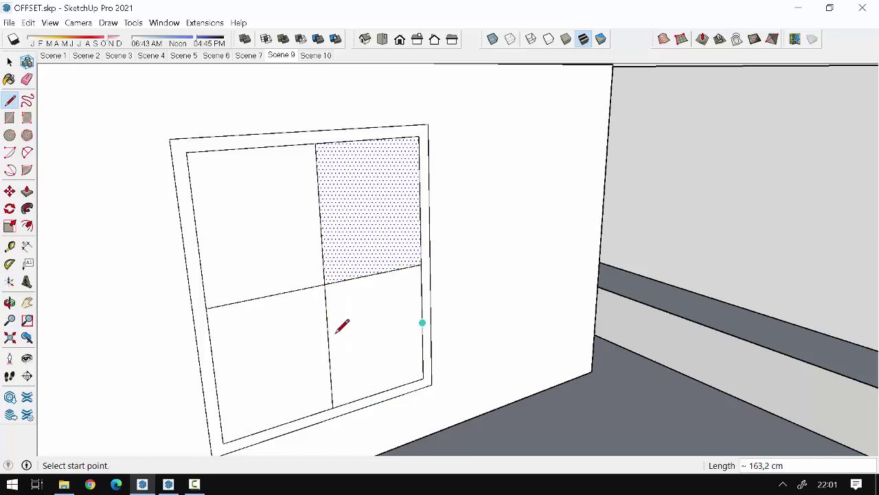
{"action": "middle_click_drag", "start_coordinate": [343, 321], "coordinate": [226, 259]}
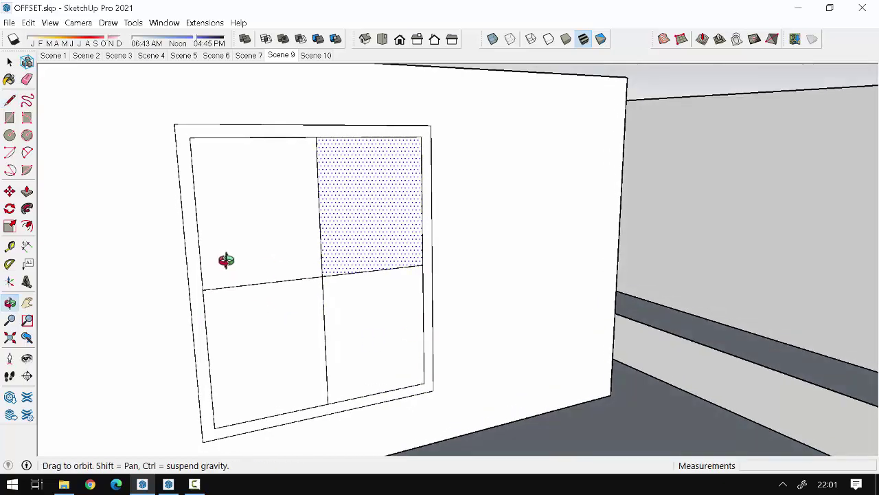
Step: Inset a border inside each of the four window panes
{"action": "left_click", "coordinate": [27, 225]}
{"action": "left_click", "coordinate": [259, 157]}
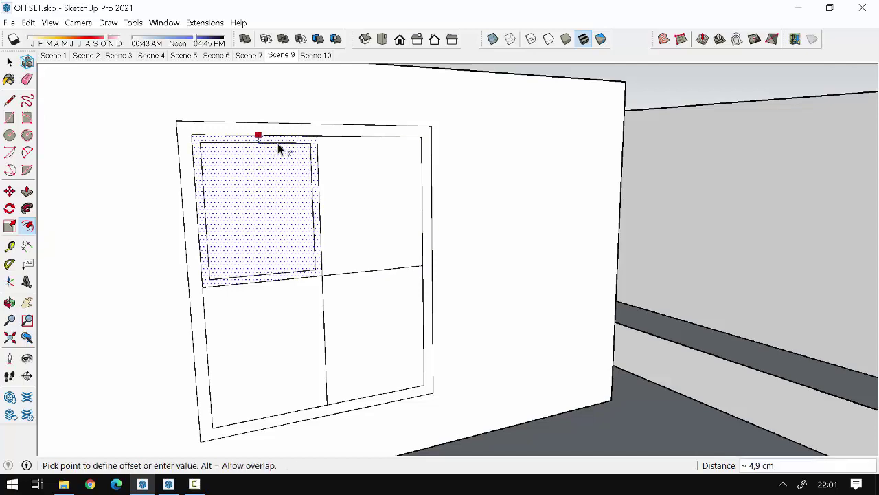
{"action": "left_click", "coordinate": [280, 142]}
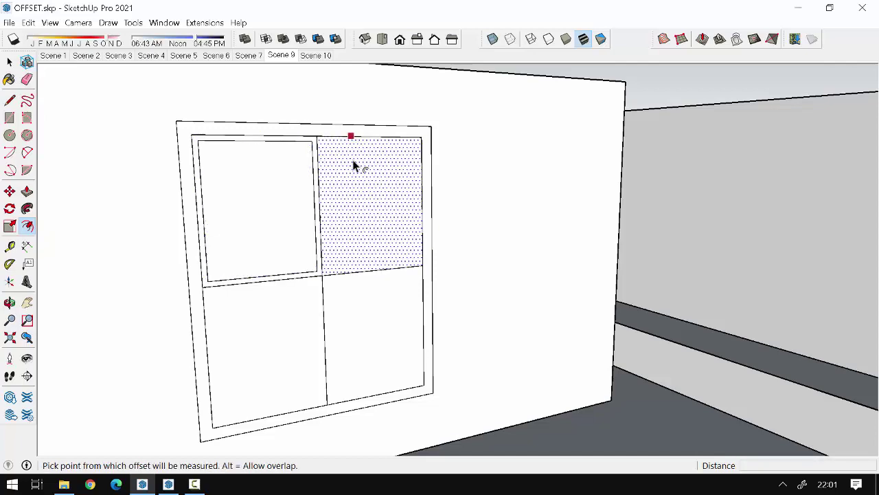
{"action": "double_click", "coordinate": [353, 163]}
{"action": "double_click", "coordinate": [306, 304]}
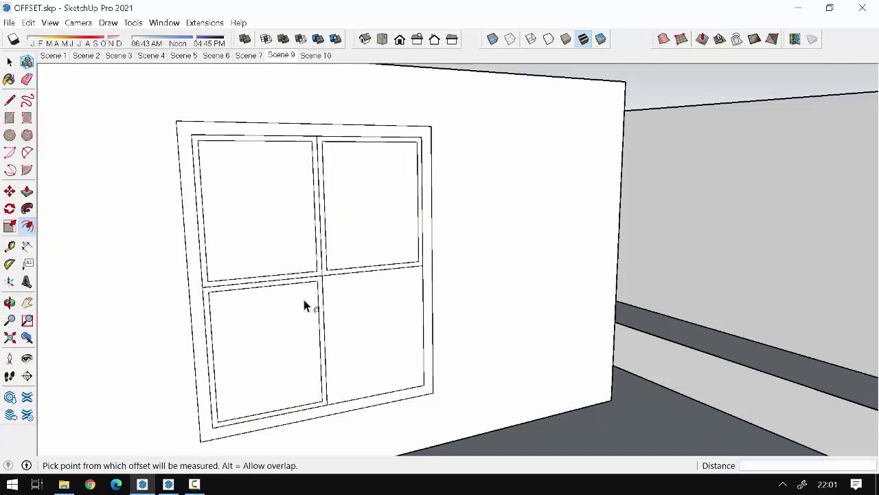
{"action": "double_click", "coordinate": [346, 301]}
{"action": "mouse_move", "coordinate": [349, 305]}
{"action": "middle_mouse_down"}
{"action": "mouse_move", "coordinate": [612, 286]}
{"action": "mouse_move", "coordinate": [477, 356]}
{"action": "mouse_move", "coordinate": [314, 387]}
{"action": "middle_mouse_up"}
Step: Push all four panes in by the same repeated distance
{"action": "key", "text": "p"}
{"action": "double_click", "coordinate": [292, 229]}
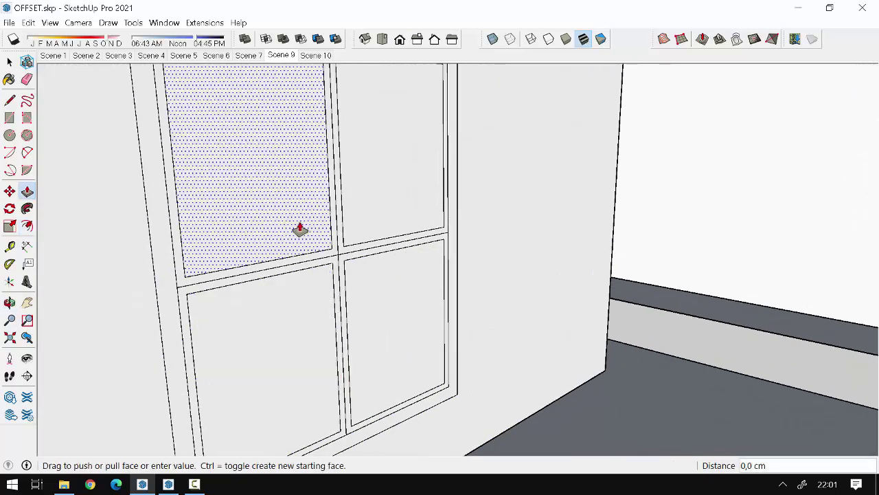
{"action": "double_click", "coordinate": [371, 209]}
{"action": "double_click", "coordinate": [287, 312]}
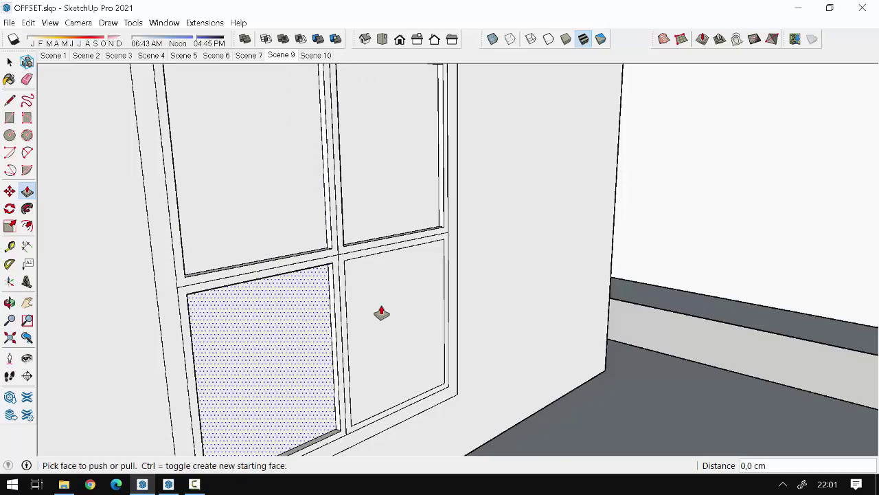
{"action": "double_click", "coordinate": [379, 310]}
{"action": "scroll", "coordinate": [384, 284], "scroll_direction": "down", "scroll_amount": 3}
{"action": "middle_click_drag", "start_coordinate": [453, 337], "coordinate": [365, 394]}
{"action": "scroll", "coordinate": [350, 309], "scroll_direction": "up", "scroll_amount": 5}
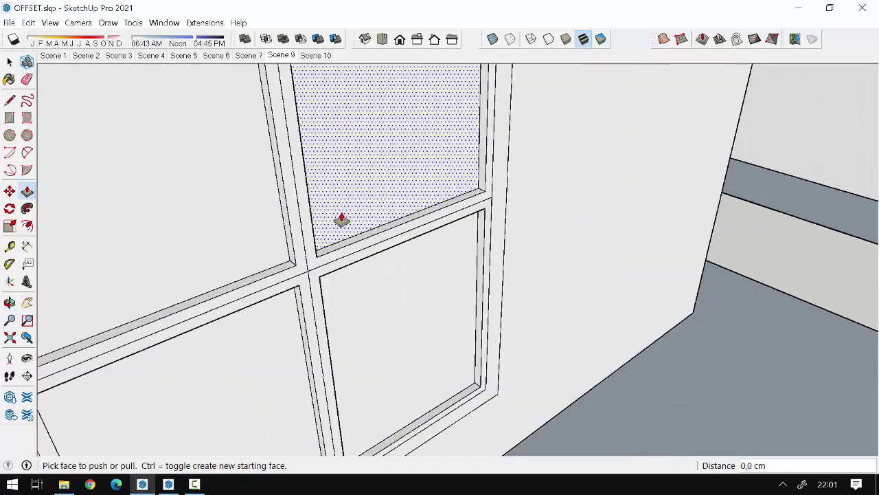
{"action": "scroll", "coordinate": [342, 275], "scroll_direction": "up", "scroll_amount": 3}
Step: Recess the frame faces and upper pane, setting the L-shaped frame face to -2,0 cm
{"action": "double_click", "coordinate": [337, 295]}
{"action": "left_click", "coordinate": [355, 238]}
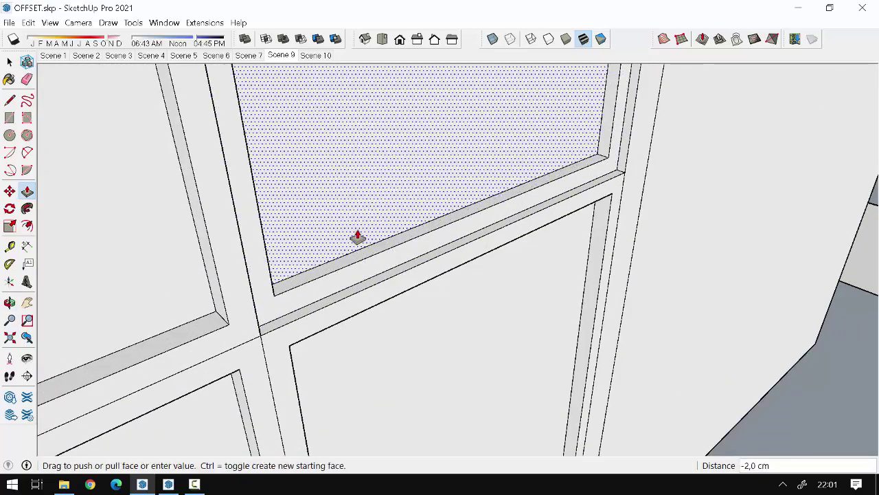
{"action": "left_click", "coordinate": [296, 328]}
{"action": "left_click", "coordinate": [287, 360]}
{"action": "left_click", "coordinate": [274, 317]}
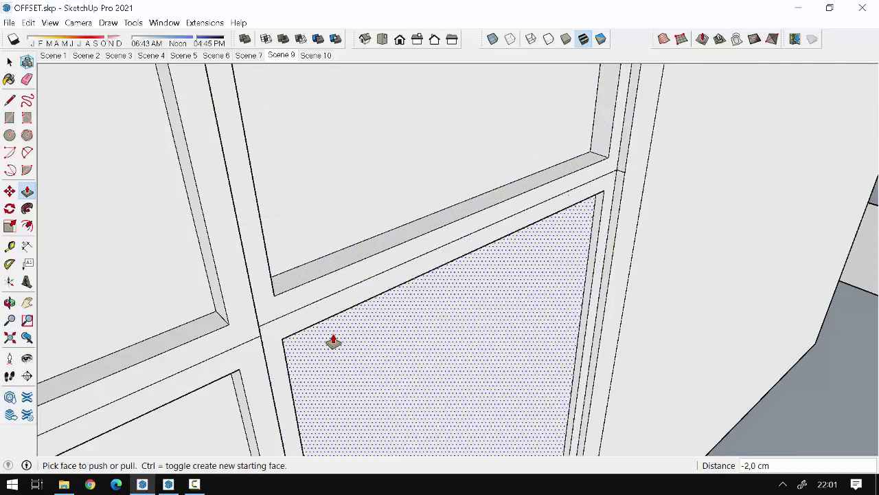
{"action": "scroll", "coordinate": [371, 350], "scroll_direction": "down", "scroll_amount": 2}
{"action": "scroll", "coordinate": [332, 219], "scroll_direction": "down", "scroll_amount": 3}
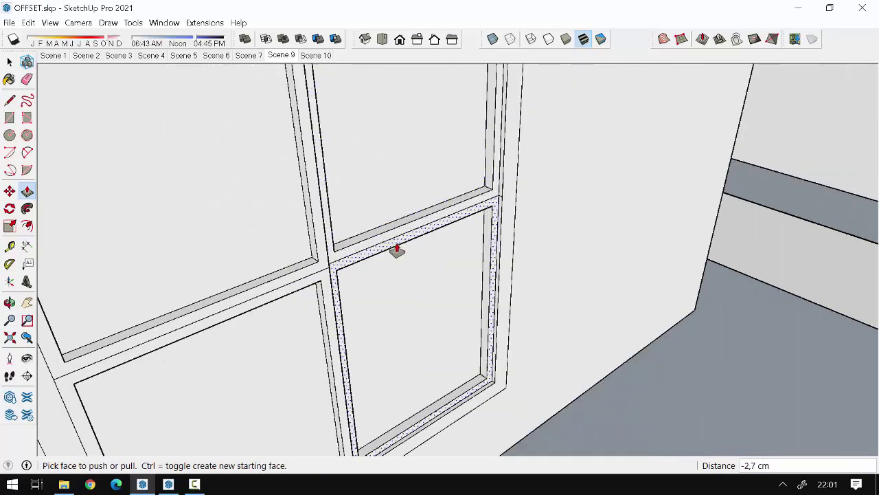
Step: Pull the outer window frame out 9,8 cm
{"action": "mouse_move", "coordinate": [396, 252]}
{"action": "middle_mouse_down"}
{"action": "mouse_move", "coordinate": [300, 300]}
{"action": "mouse_move", "coordinate": [191, 200]}
{"action": "mouse_move", "coordinate": [336, 259]}
{"action": "mouse_move", "coordinate": [536, 188]}
{"action": "mouse_move", "coordinate": [344, 132]}
{"action": "middle_mouse_up"}
{"action": "left_click", "coordinate": [339, 142]}
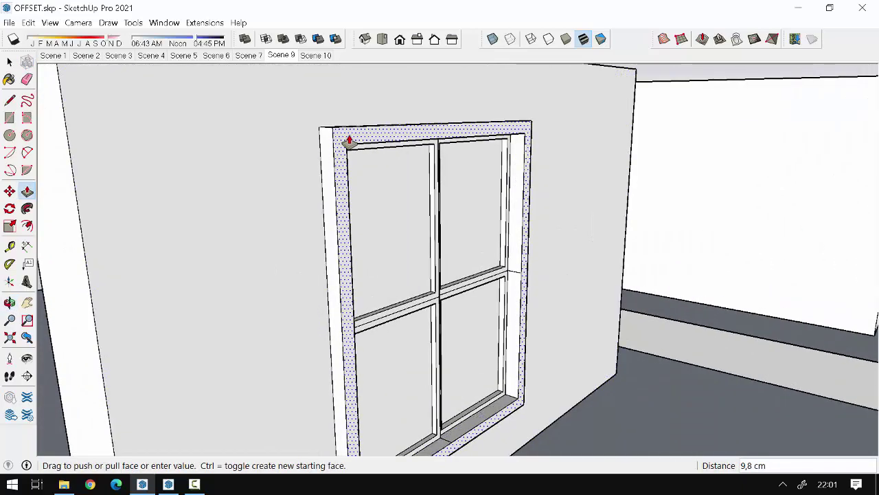
{"action": "left_click", "coordinate": [349, 141]}
{"action": "middle_click_drag", "start_coordinate": [426, 230], "coordinate": [365, 117]}
{"action": "scroll", "coordinate": [379, 229], "scroll_direction": "down", "scroll_amount": 3}
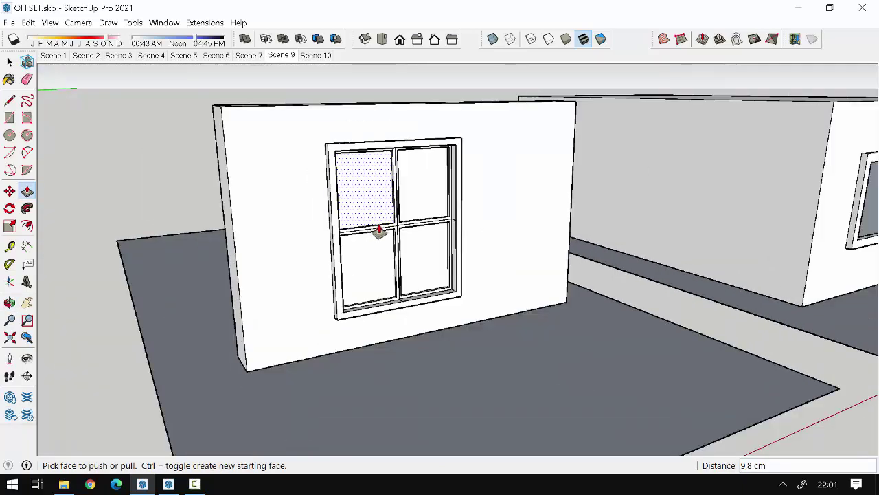
{"action": "mouse_move", "coordinate": [378, 230]}
{"action": "middle_mouse_down"}
{"action": "mouse_move", "coordinate": [178, 183]}
{"action": "mouse_move", "coordinate": [279, 230]}
{"action": "middle_mouse_up"}
{"action": "scroll", "coordinate": [322, 261], "scroll_direction": "down", "scroll_amount": 5}
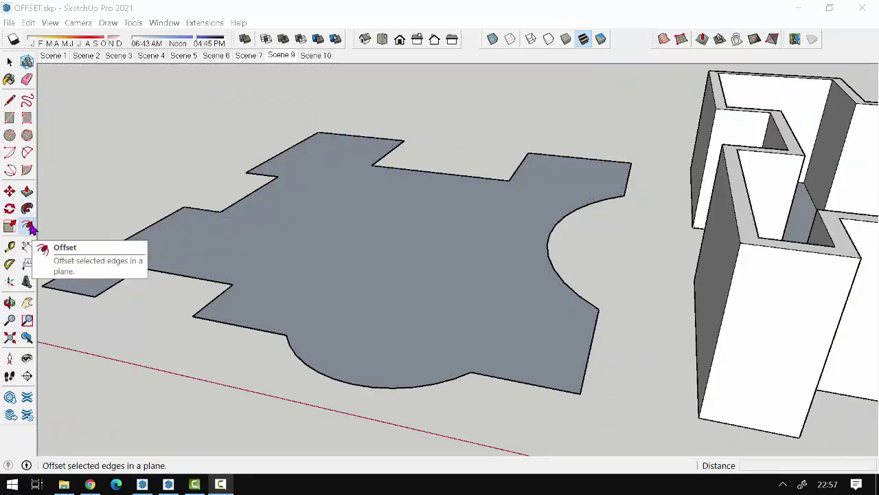
{"action": "left_click", "coordinate": [28, 227]}
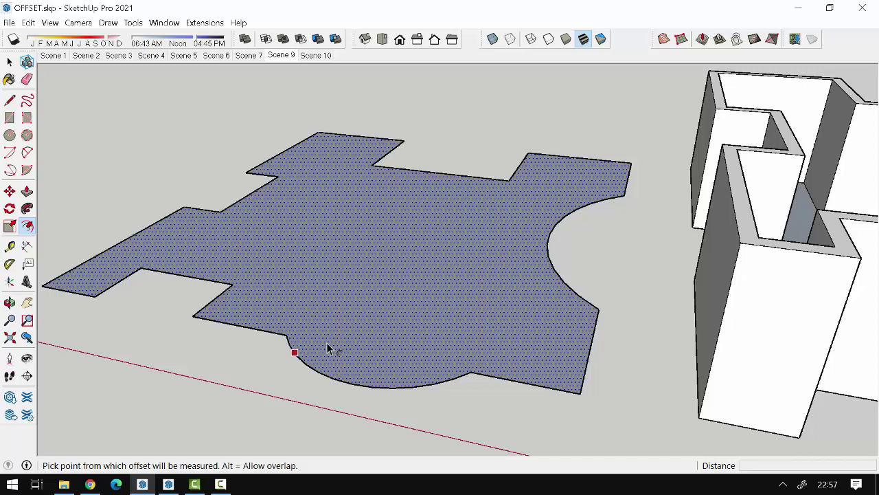
{"action": "key", "text": "alt"}
{"action": "key", "text": "alt"}
{"action": "key", "text": "alt"}
{"action": "key", "text": "alt"}
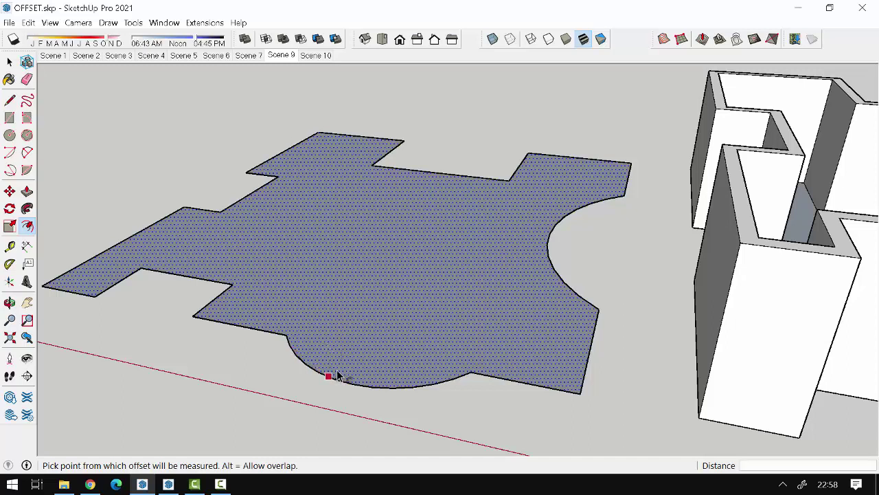
{"action": "left_click", "coordinate": [336, 373]}
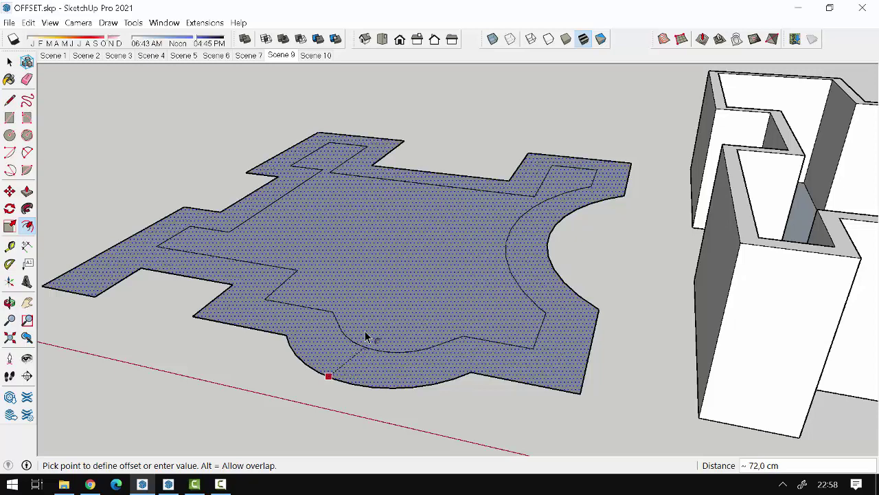
{"action": "key", "text": "Escape"}
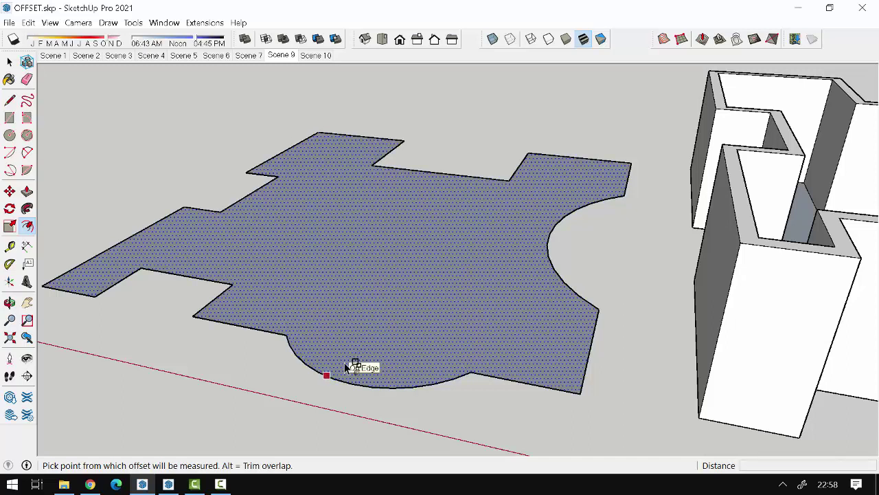
Step: Offset only the slab's bottom arc edge inward across the floor, then begin a second arc offset
{"action": "left_click", "coordinate": [352, 366]}
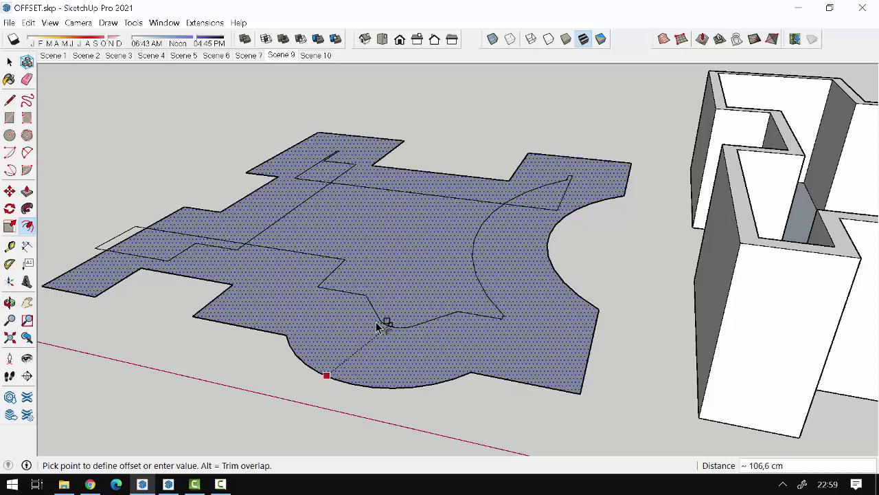
{"action": "key", "text": "Escape"}
{"action": "key", "text": "Escape"}
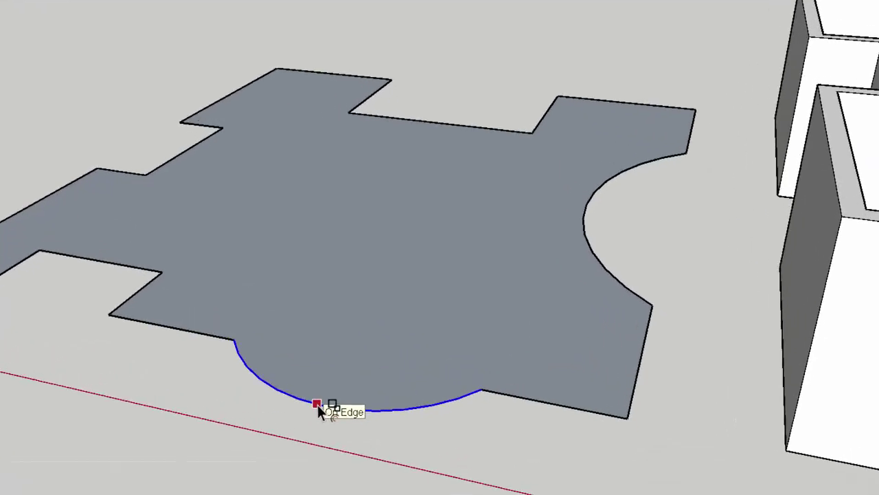
{"action": "left_click", "coordinate": [349, 384]}
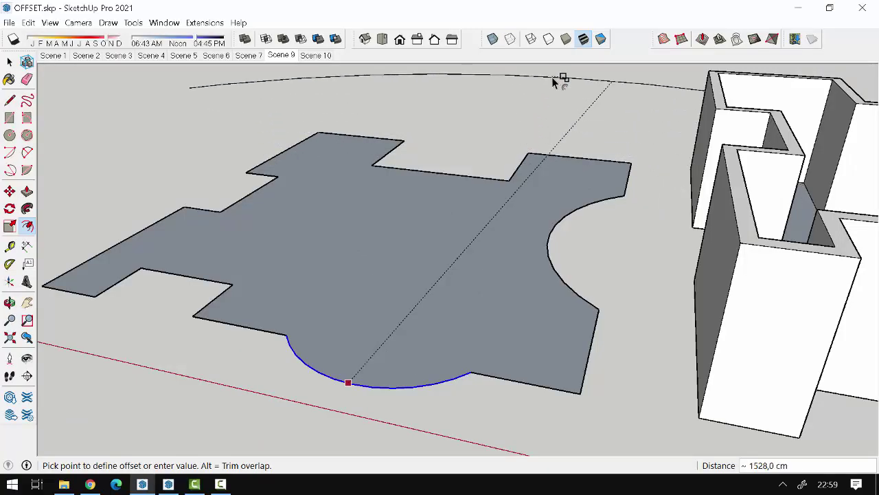
{"action": "left_click", "coordinate": [465, 258]}
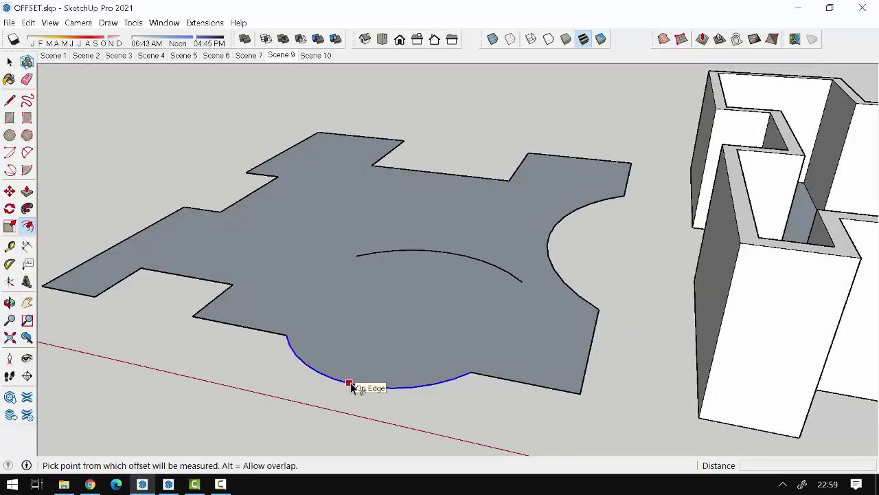
{"action": "left_click", "coordinate": [349, 383]}
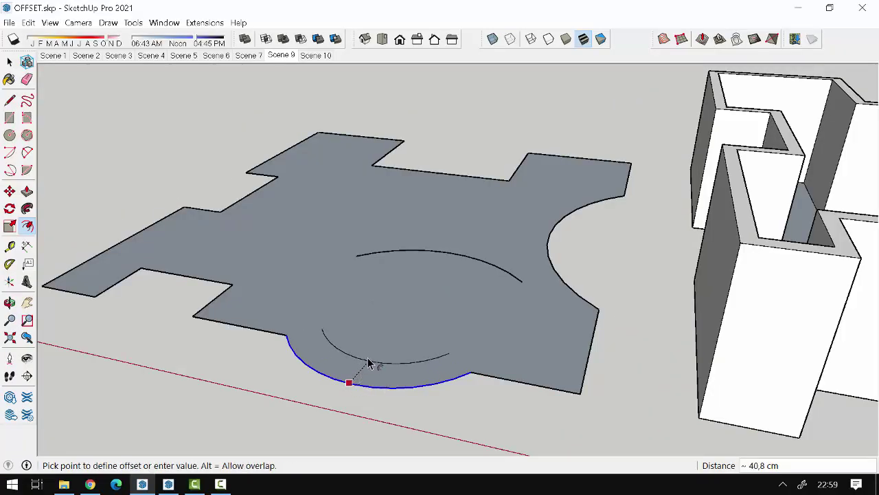